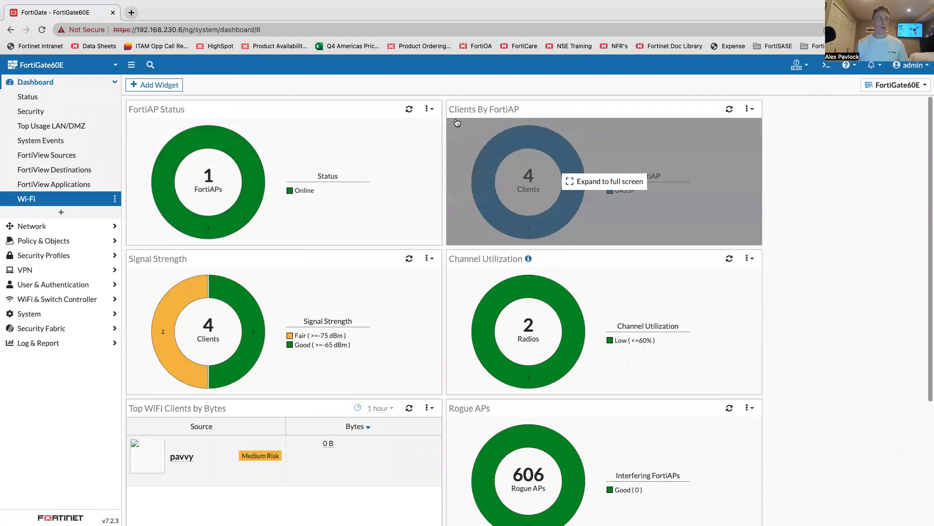
pyautogui.moveTo(377, 109)
pyautogui.mouseDown()
pyautogui.moveTo(384, 125)
pyautogui.moveTo(365, 108)
pyautogui.mouseUp()
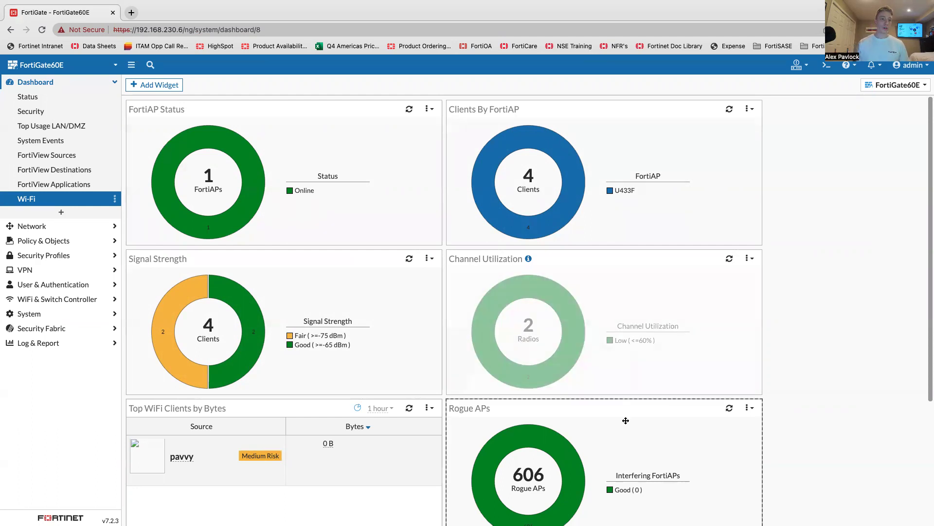
pyautogui.moveTo(625, 426)
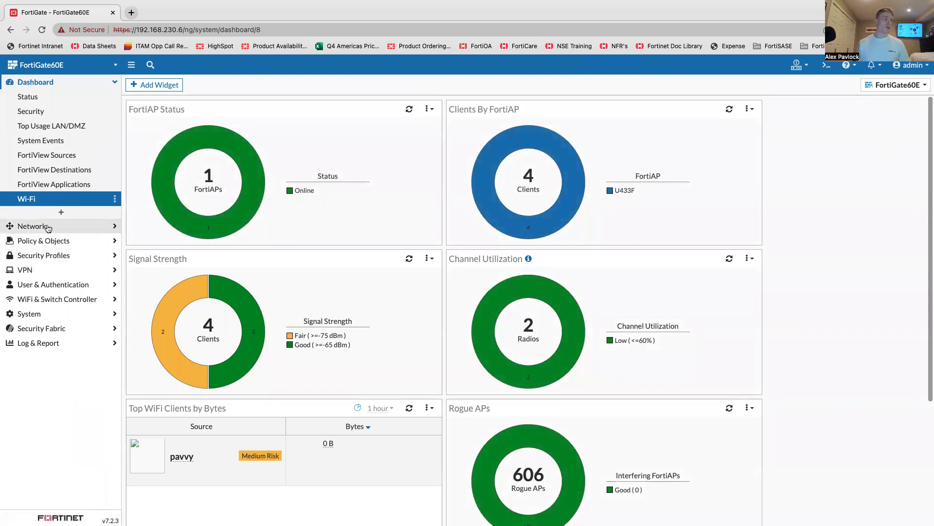
# - Review the fortilink hardware switch interface's settings, including its member port, addressing and DHCP server
pyautogui.click(48, 227)
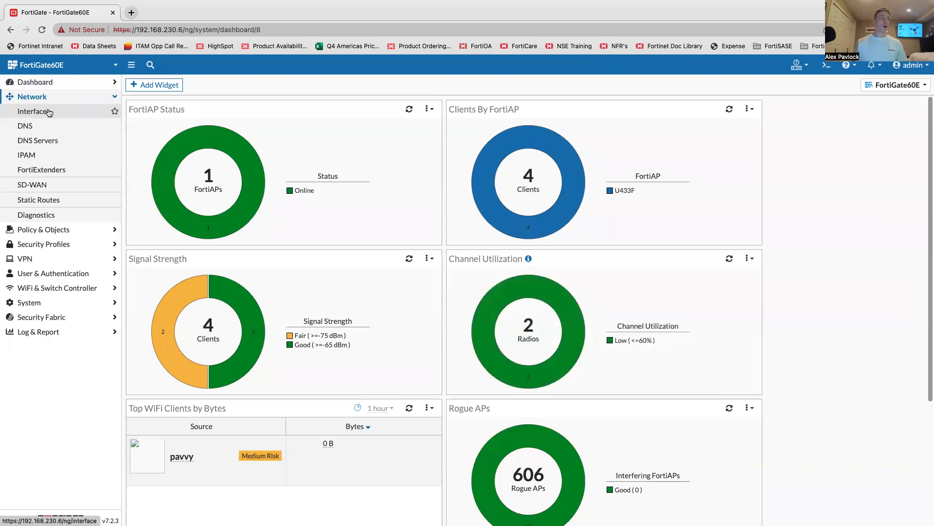
pyautogui.click(49, 112)
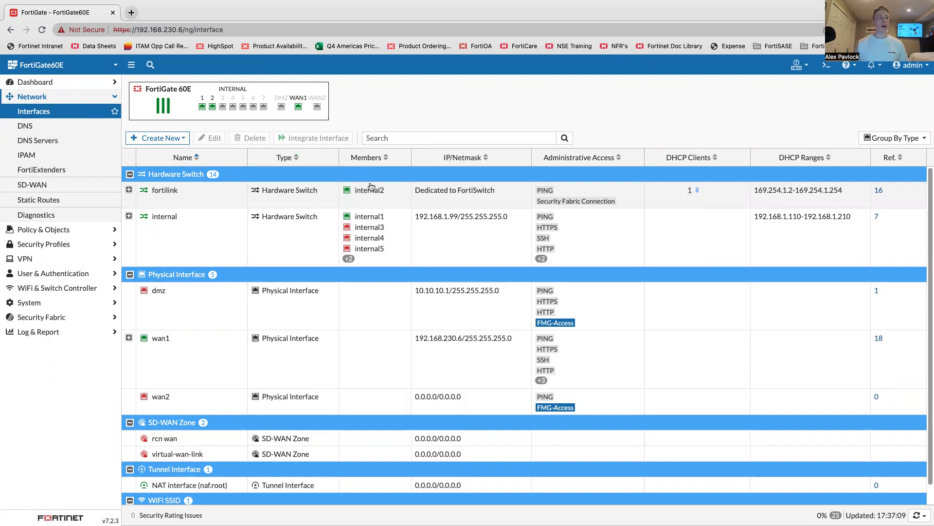
pyautogui.moveTo(216, 110)
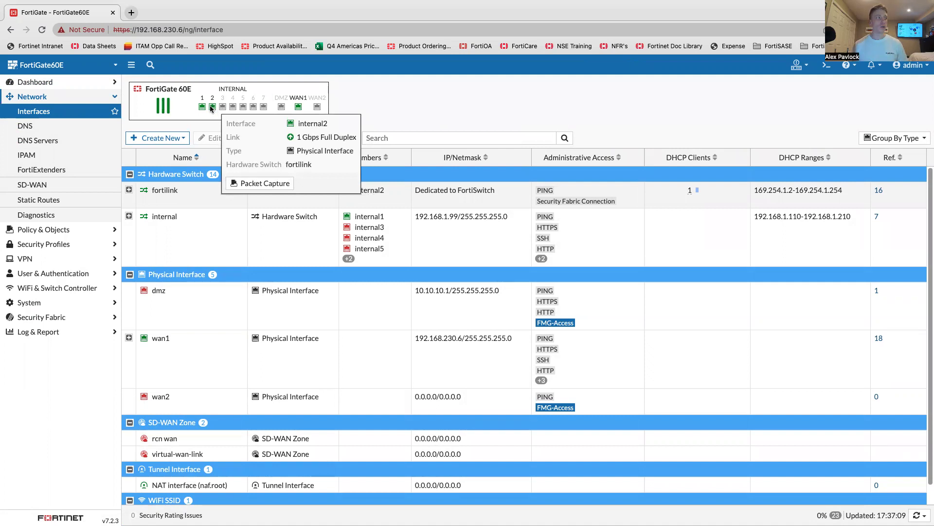
pyautogui.doubleClick(206, 192)
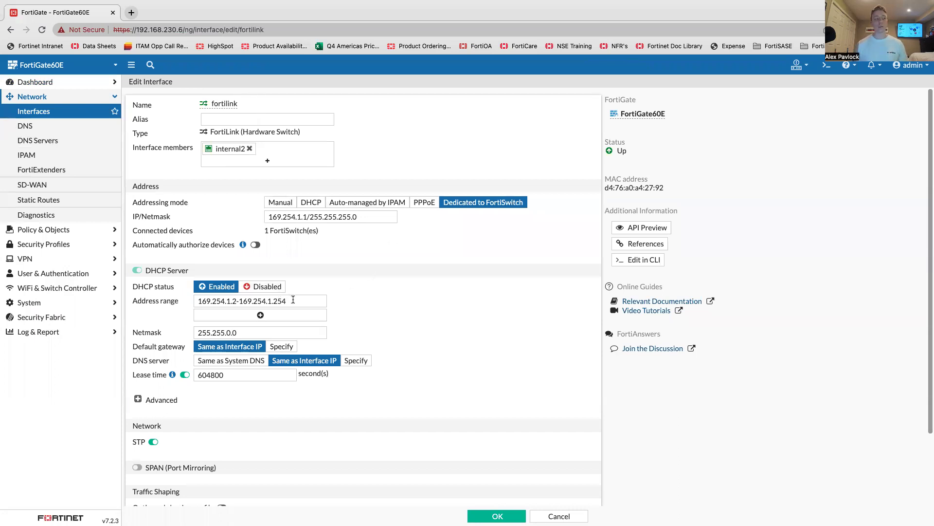
pyautogui.scroll(-3, 293, 300)
pyautogui.scroll(2, 287, 287)
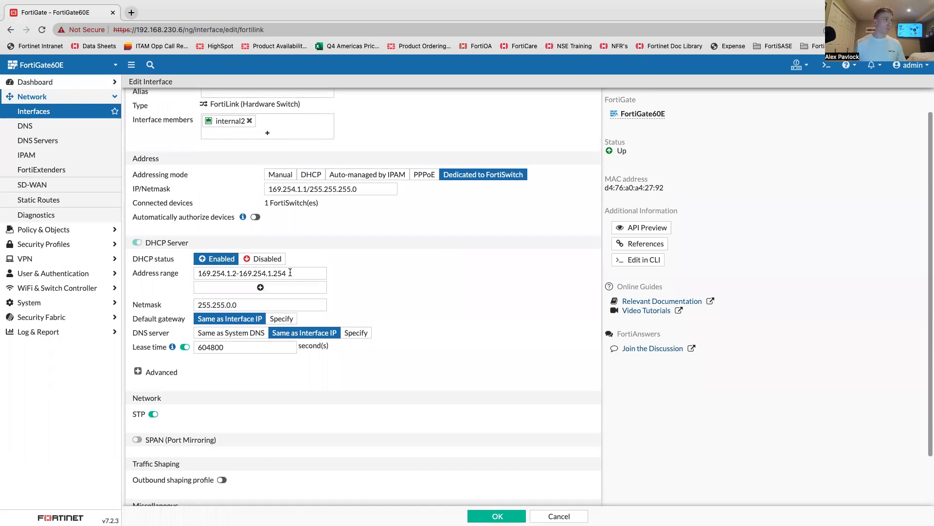
pyautogui.scroll(1, 290, 273)
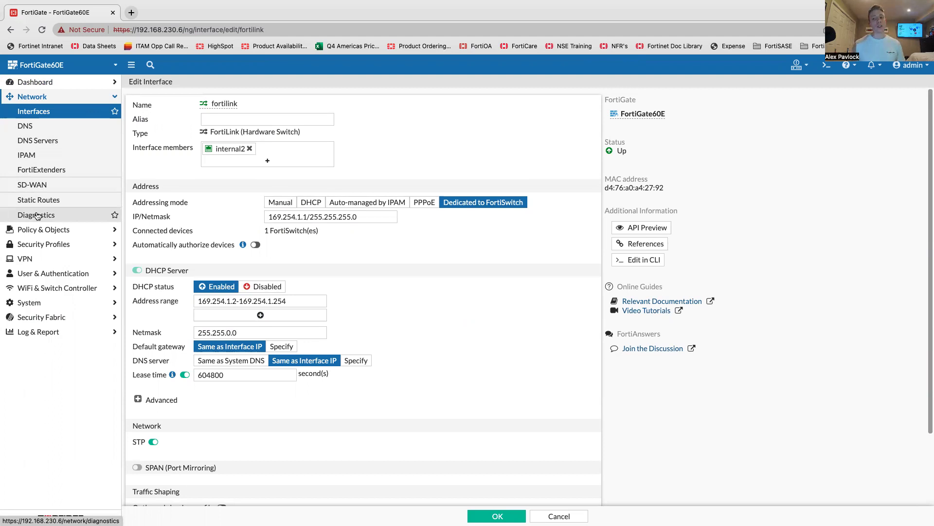
# - Inspect the edit settings of the managed FortiSwitch Bottom_Switch and leave them without saving
pyautogui.click(55, 289)
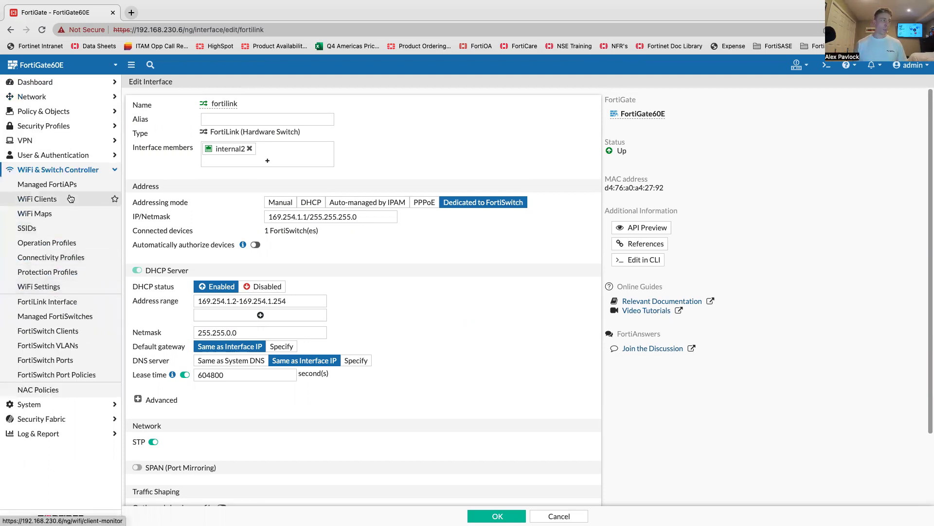
pyautogui.click(67, 318)
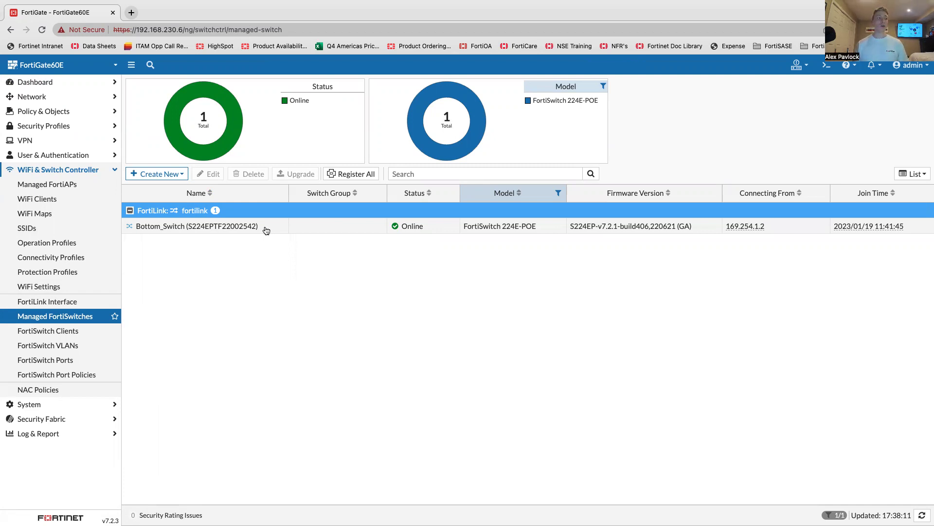
pyautogui.click(266, 231)
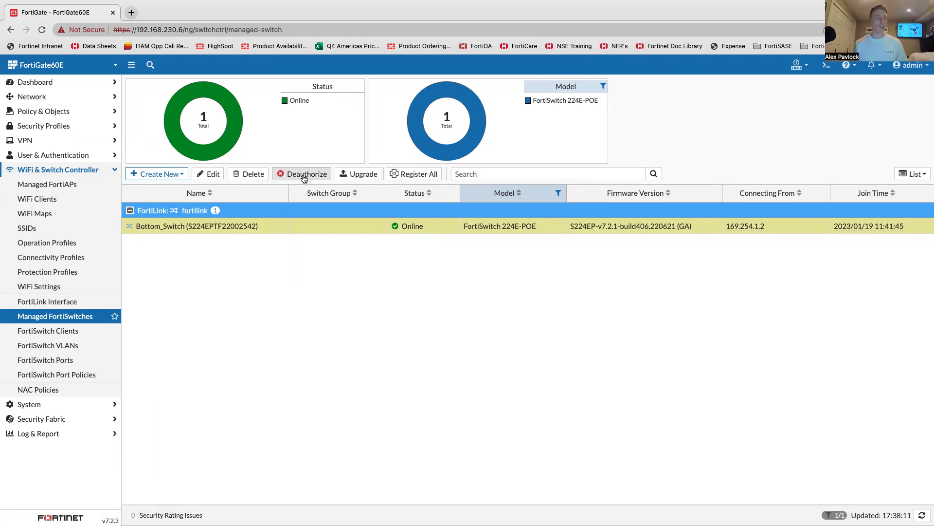
pyautogui.doubleClick(287, 229)
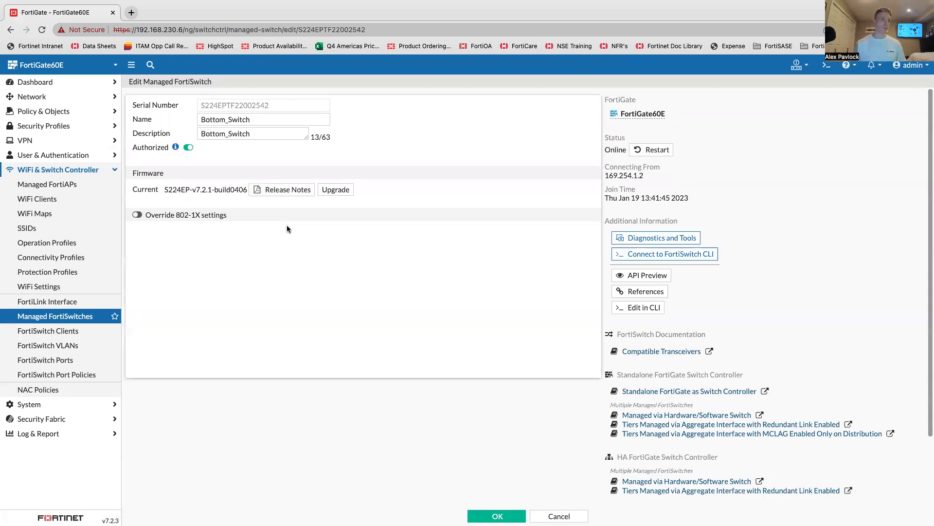
pyautogui.click(555, 516)
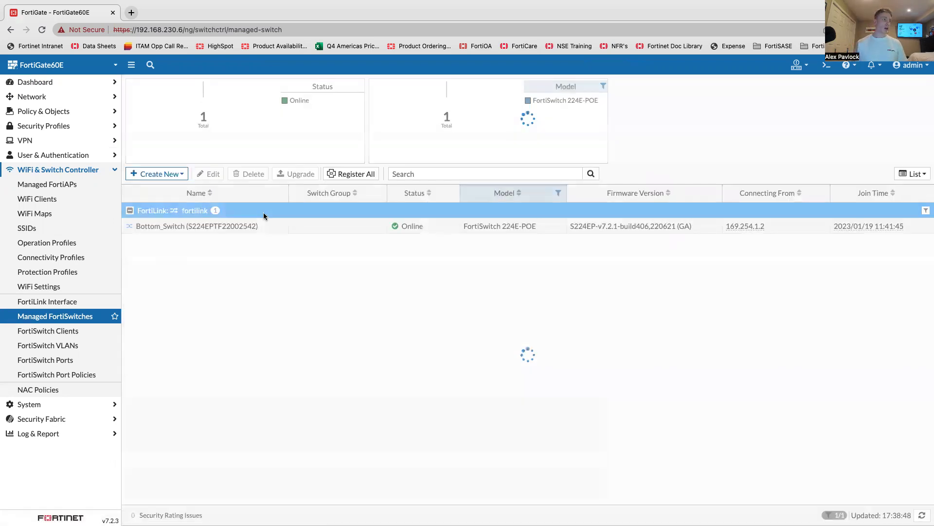
# - Review the diagnostics and tools for Bottom_Switch, including its health and port information
pyautogui.rightClick(243, 228)
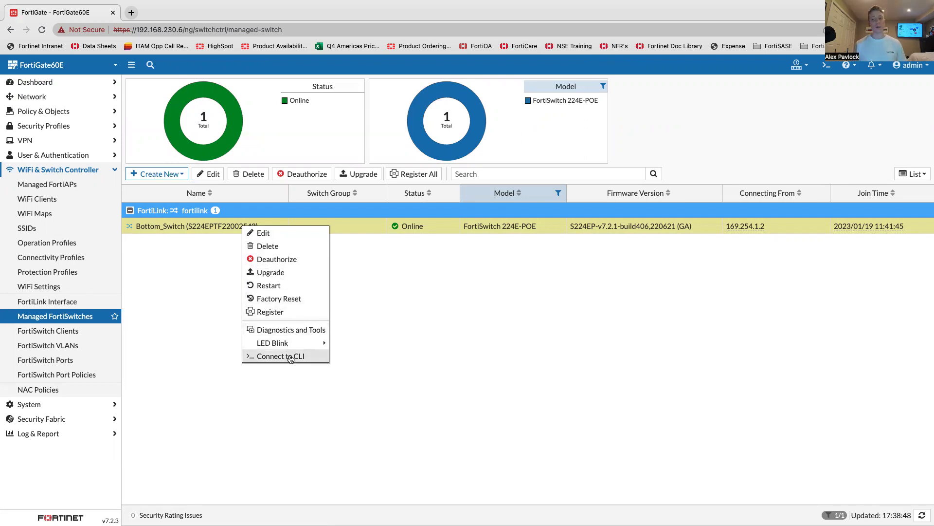
pyautogui.click(291, 331)
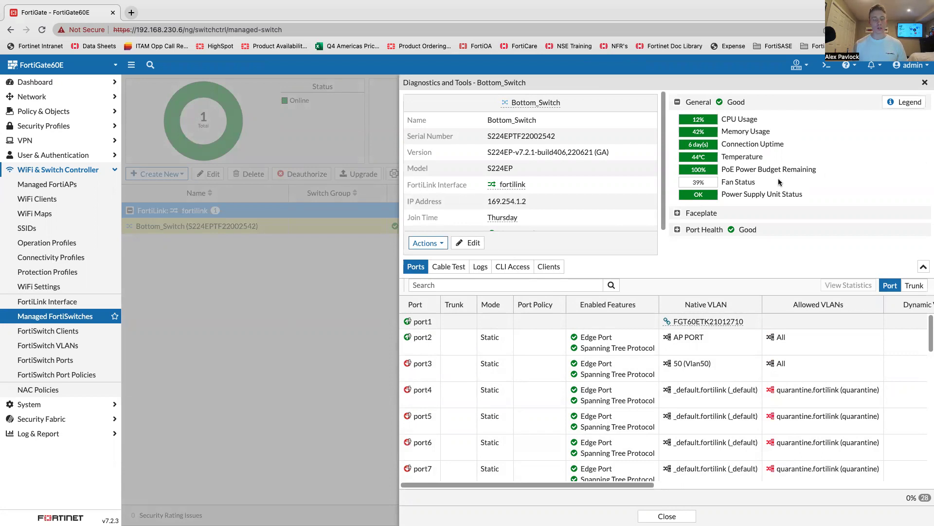
pyautogui.click(925, 83)
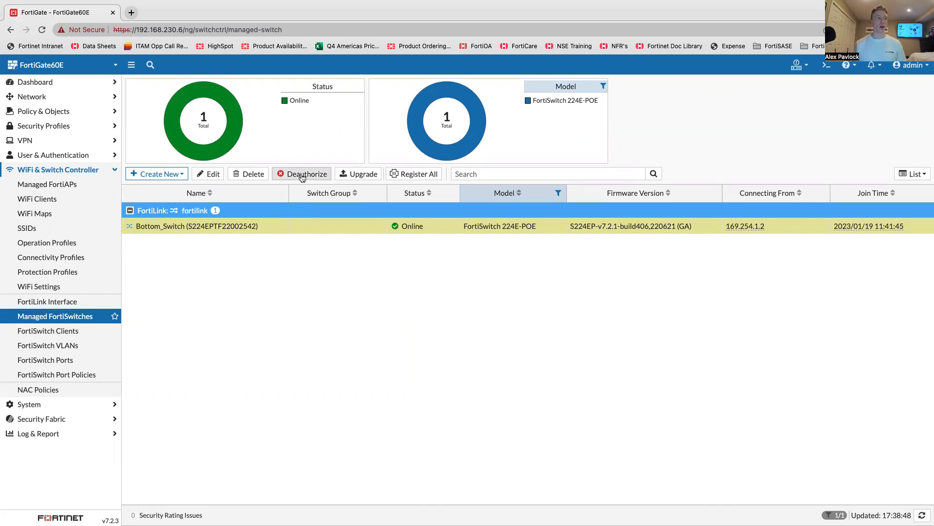
# - Start a new FortiSwitch VLAN interface named Employee with VLAN ID 51
pyautogui.click(79, 351)
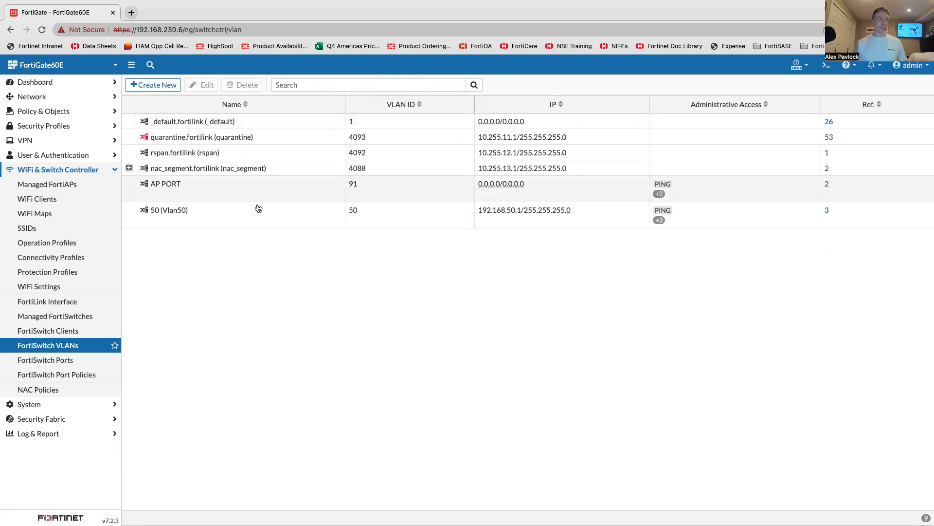
pyautogui.click(199, 213)
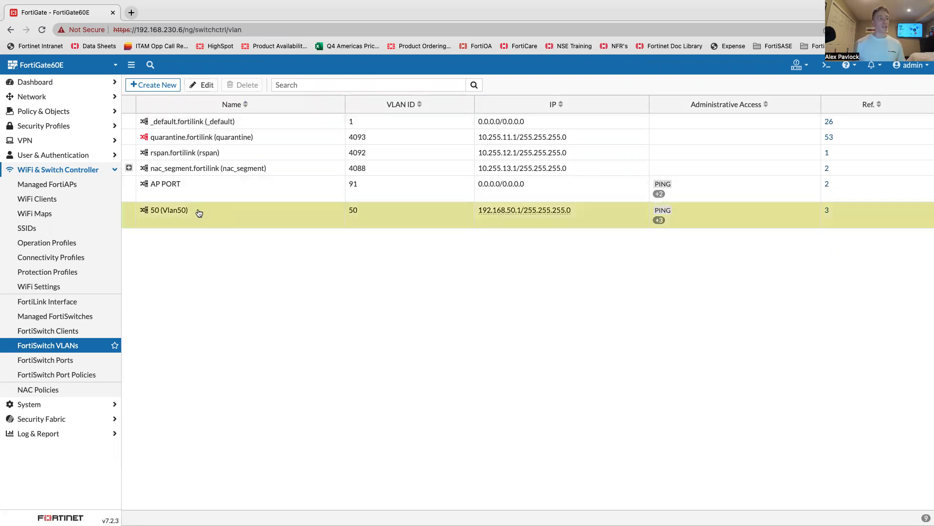
pyautogui.click(161, 86)
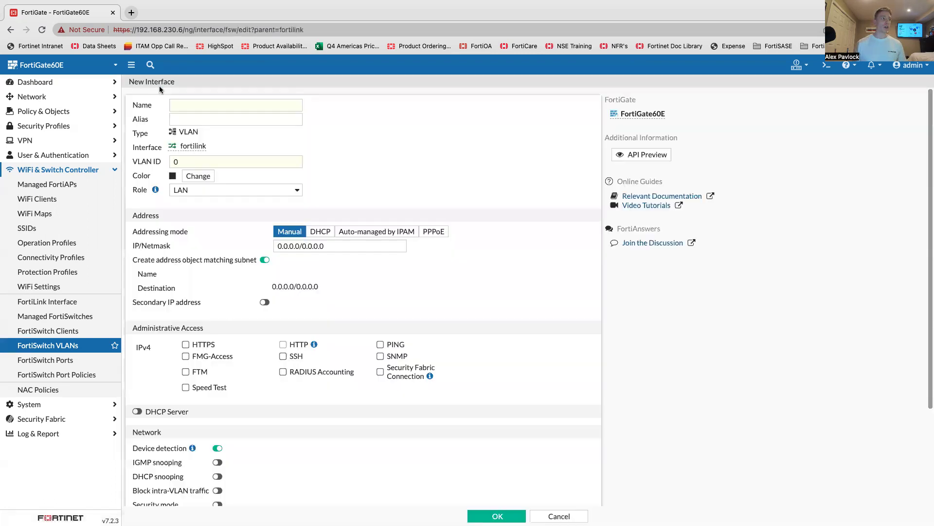
pyautogui.click(193, 106)
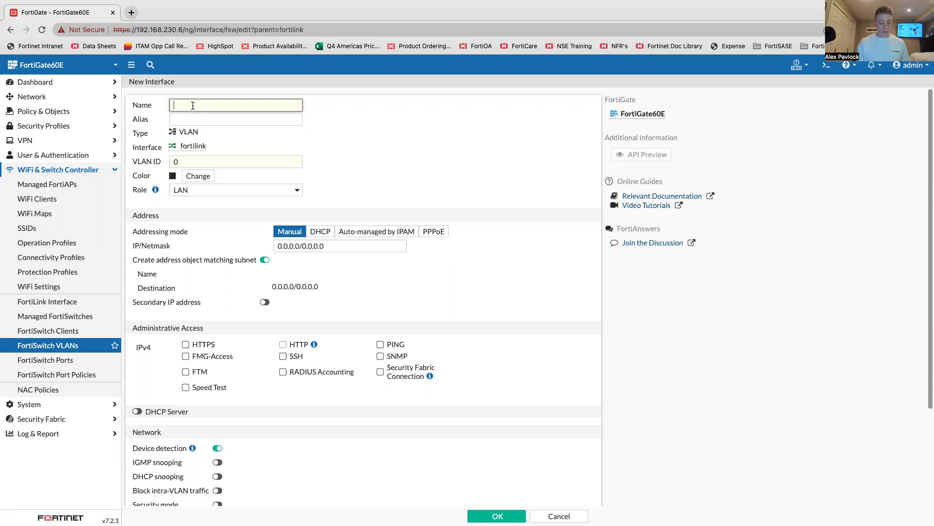
pyautogui.write('Employee')
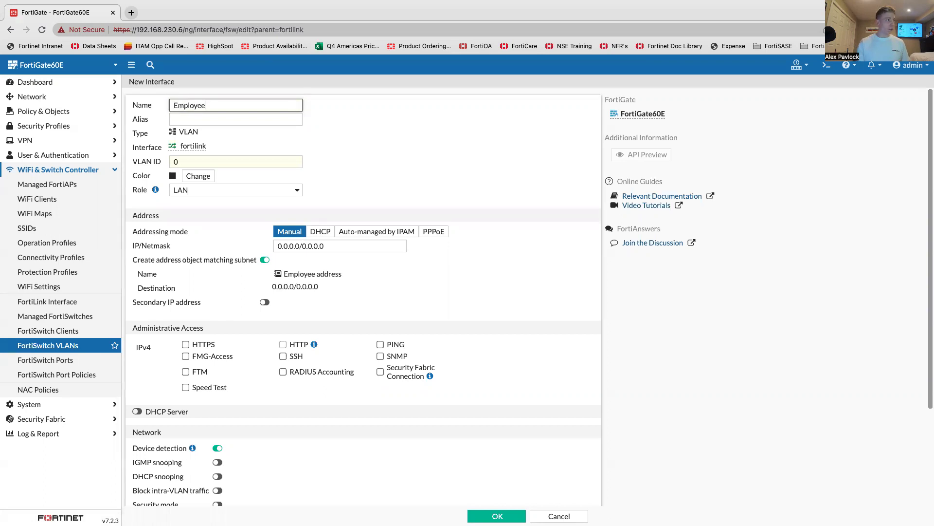
pyautogui.click(188, 118)
pyautogui.click(219, 132)
pyautogui.click(209, 162)
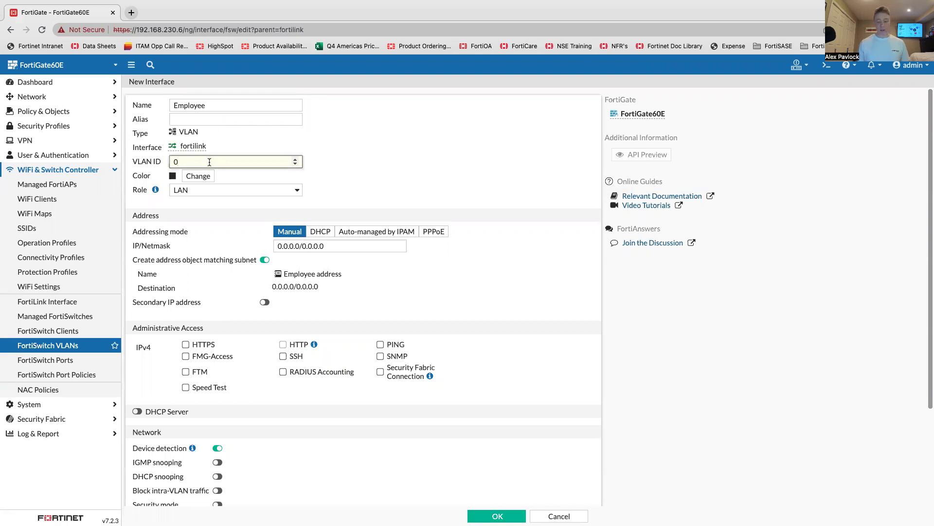
pyautogui.press('BackSpace')
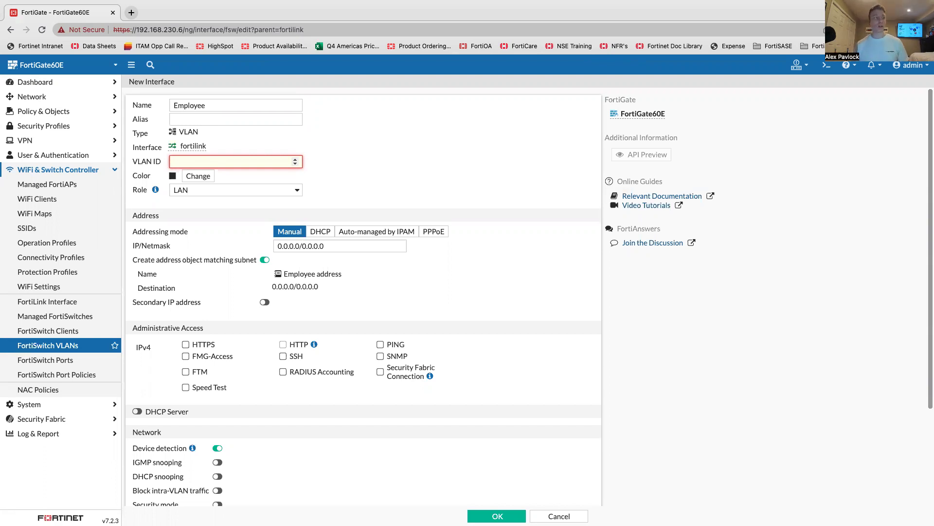
pyautogui.write('51')
pyautogui.click(282, 194)
pyautogui.click(282, 193)
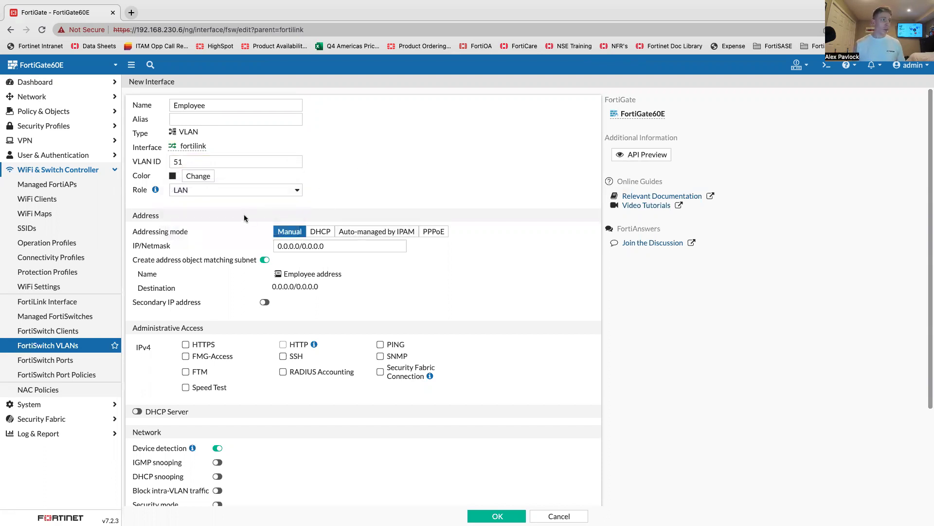
# - Set the Employee VLAN's IP/netmask to 172.16.20.2/255.255.255.0
pyautogui.doubleClick(294, 245)
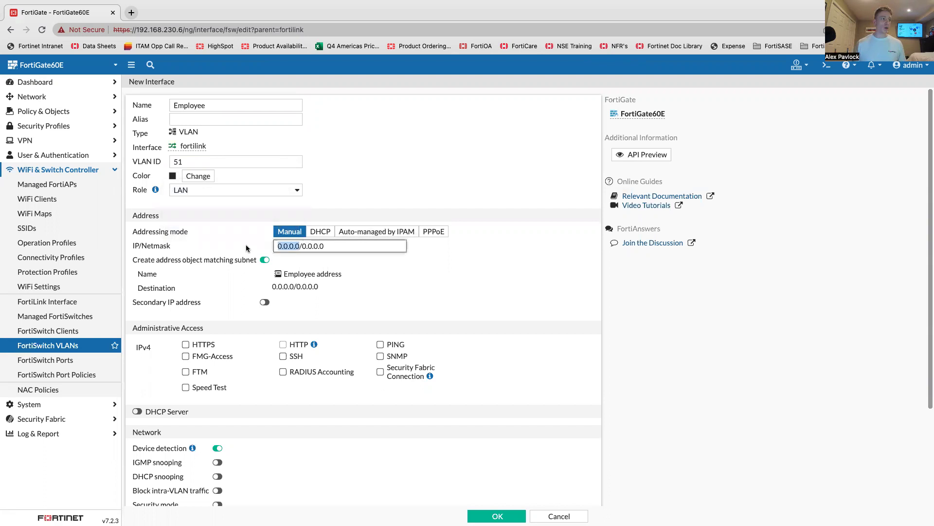
pyautogui.press('BackSpace')
pyautogui.write('172.16.')
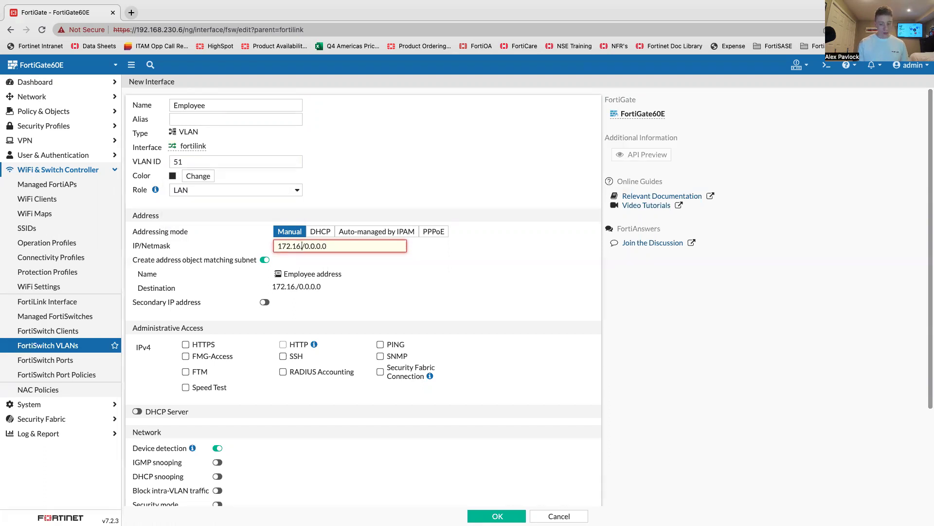
pyautogui.write('20.')
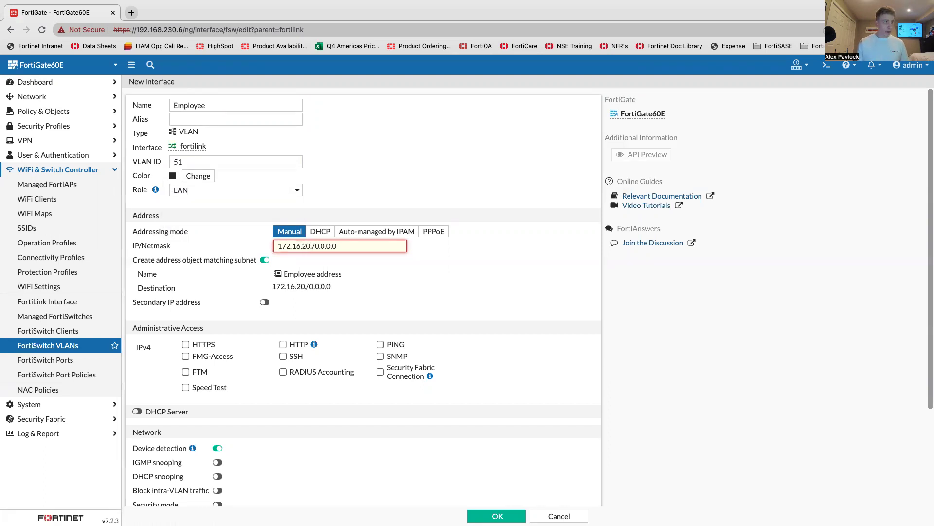
pyautogui.write('2')
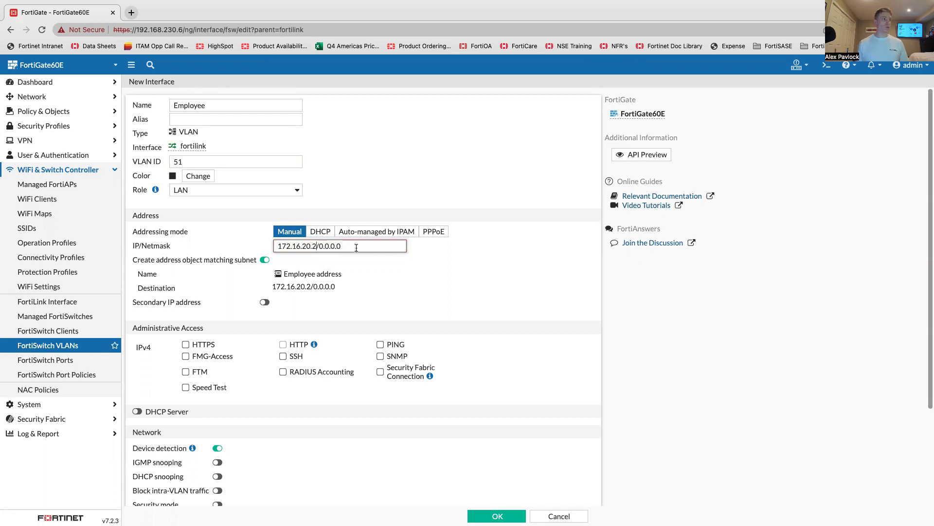
pyautogui.press('BackSpace')
pyautogui.press('BackSpace')
pyautogui.press('BackSpace')
pyautogui.press('BackSpace')
pyautogui.press('BackSpace')
pyautogui.press('BackSpace')
pyautogui.press('BackSpace')
pyautogui.write('255')
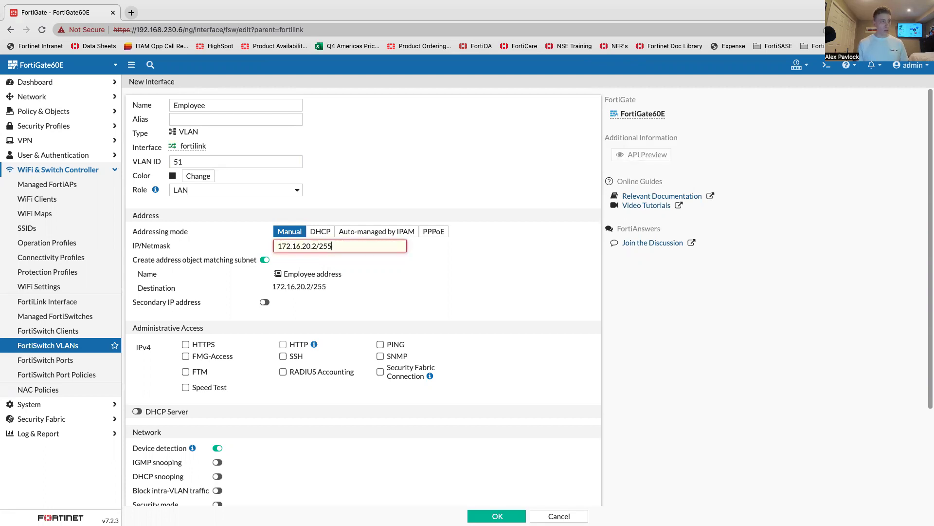
pyautogui.write('.255.255.0')
pyautogui.click(417, 276)
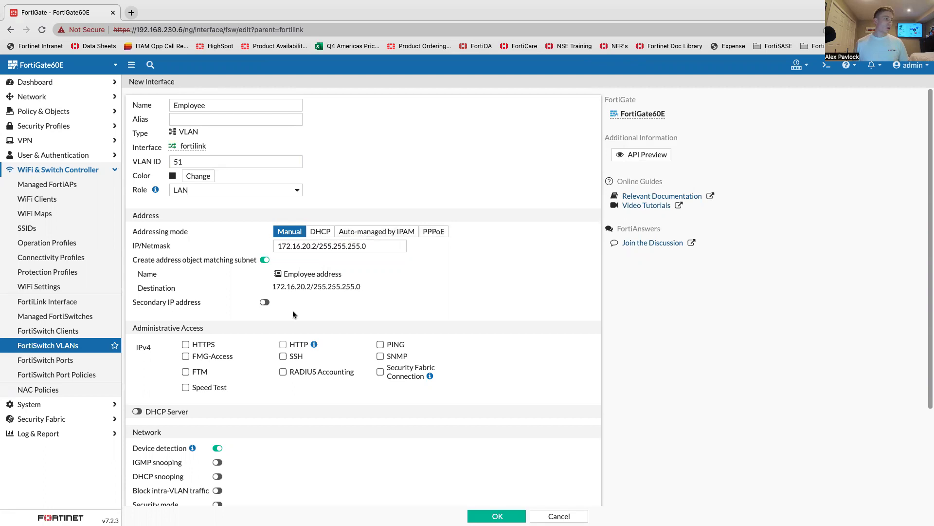
# - Allow HTTPS, HTTP and PING administrative access and enable the VLAN's DHCP server with the address range 172.16.20.3-172.16.20.254
pyautogui.click(186, 345)
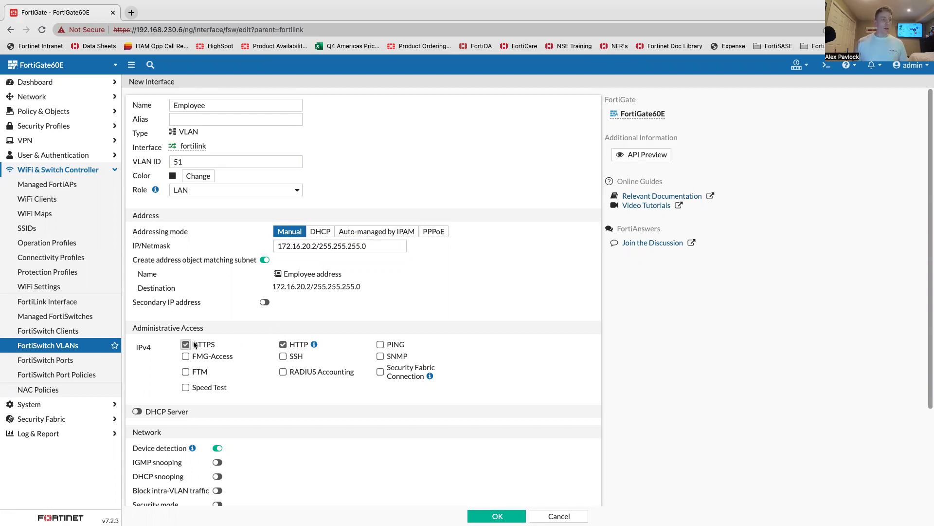
pyautogui.click(381, 345)
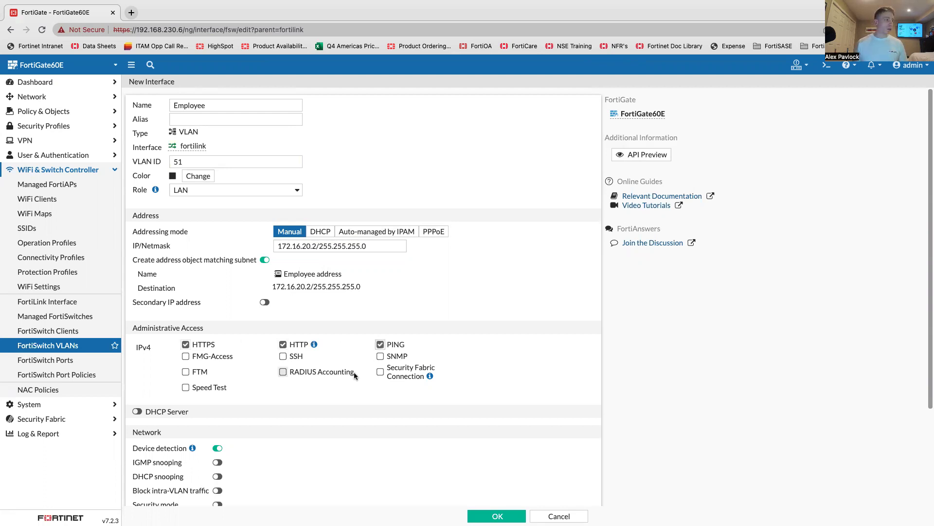
pyautogui.scroll(-3, 356, 375)
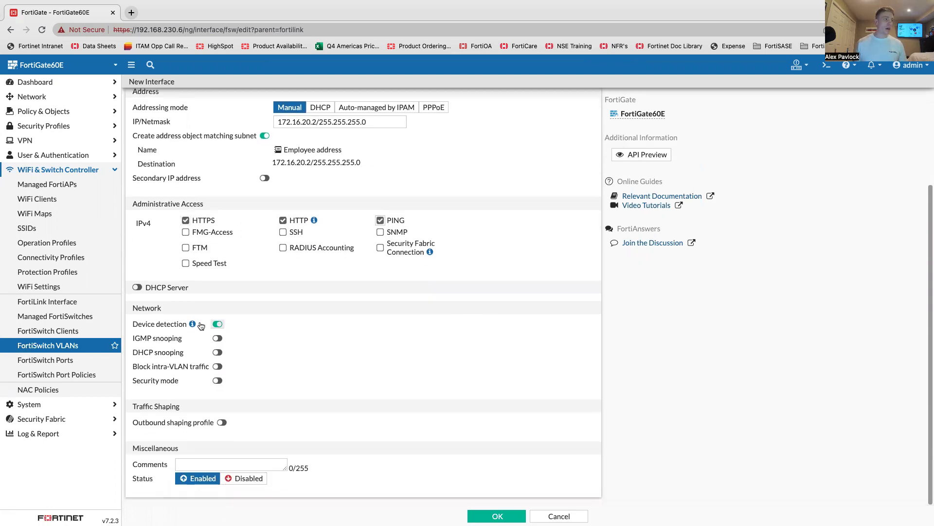
pyautogui.click(137, 288)
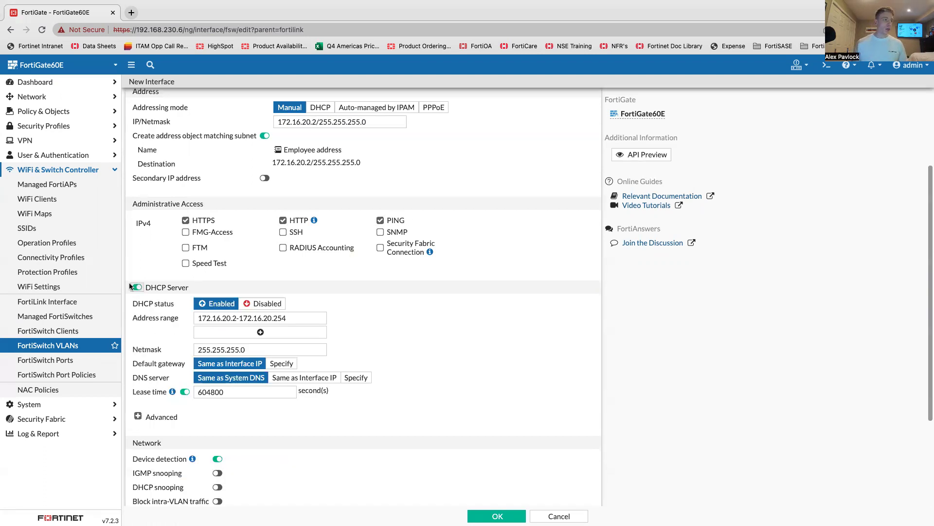
pyautogui.click(236, 318)
pyautogui.press('BackSpace')
pyautogui.write('3')
pyautogui.click(337, 307)
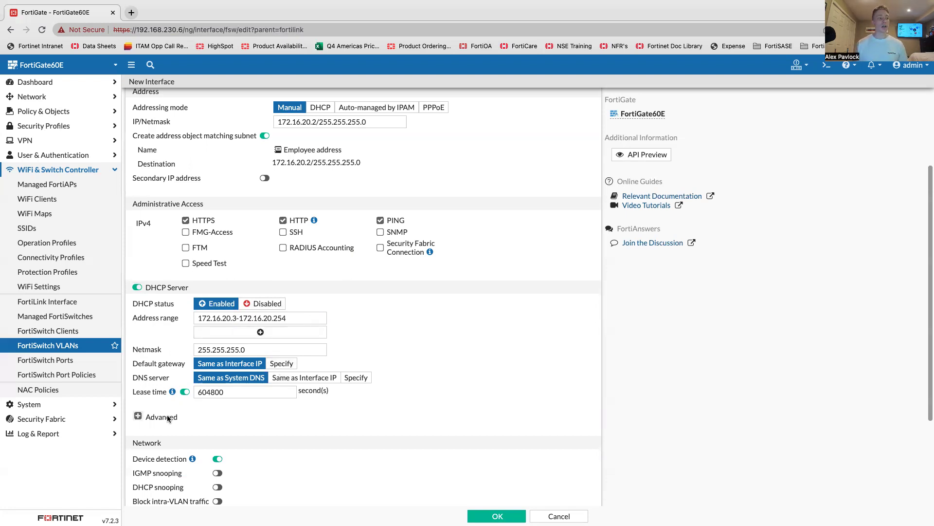
# - Enable blocking of intra-VLAN traffic for the Employee VLAN and save the new interface
pyautogui.scroll(-3, 168, 418)
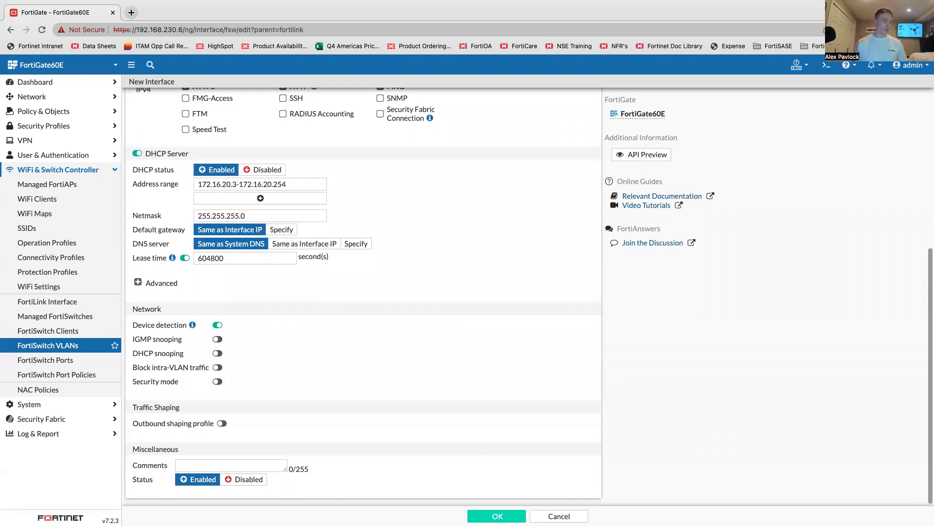
pyautogui.click(218, 368)
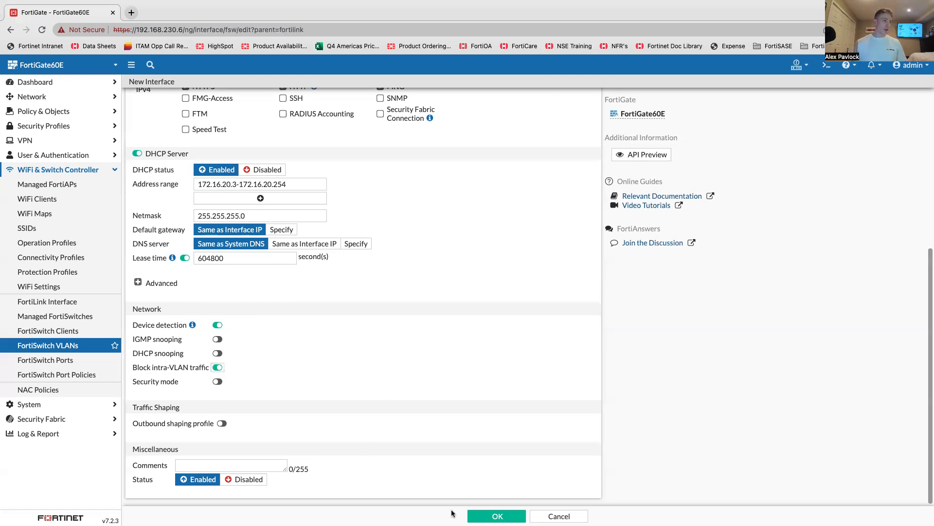
pyautogui.click(492, 515)
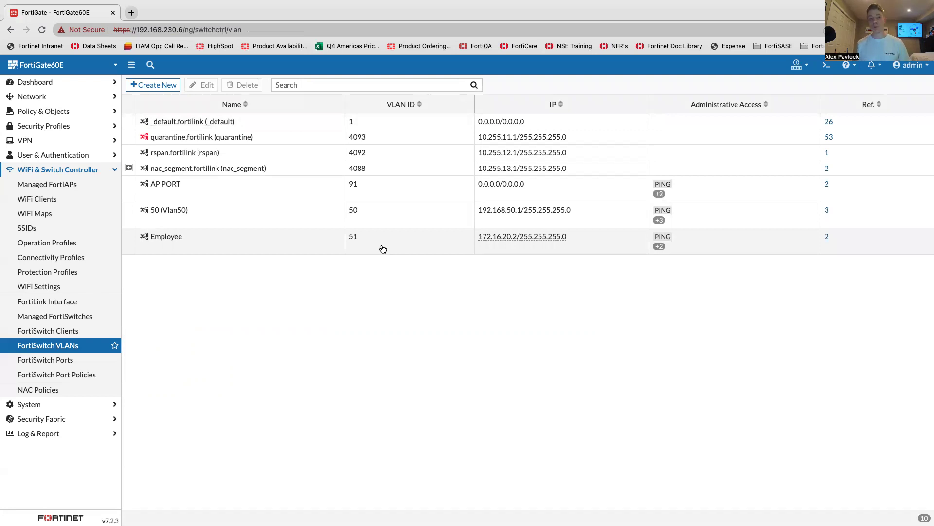
# - Review the FortiSwitch port list for Bottom_Switch, including each port's link and PoE status
pyautogui.click(68, 363)
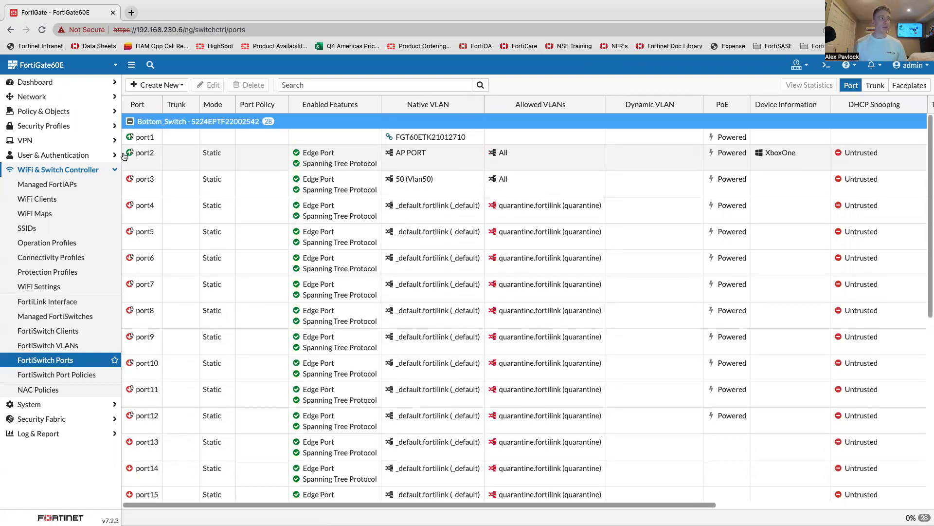
pyautogui.moveTo(130, 154)
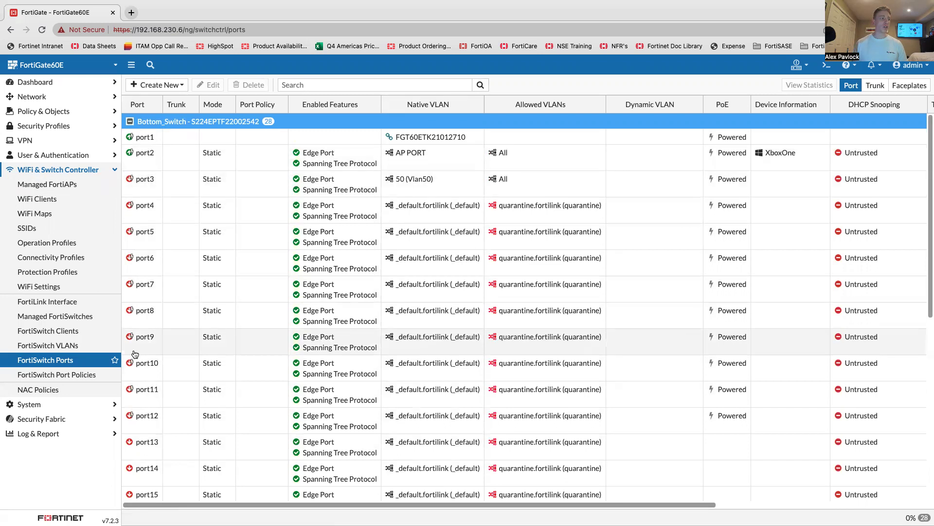
pyautogui.moveTo(130, 417)
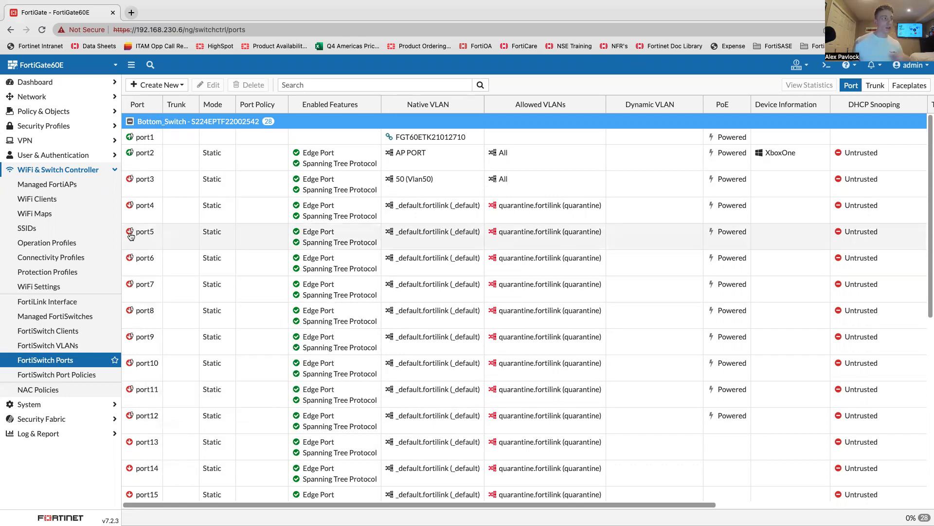
pyautogui.moveTo(131, 233)
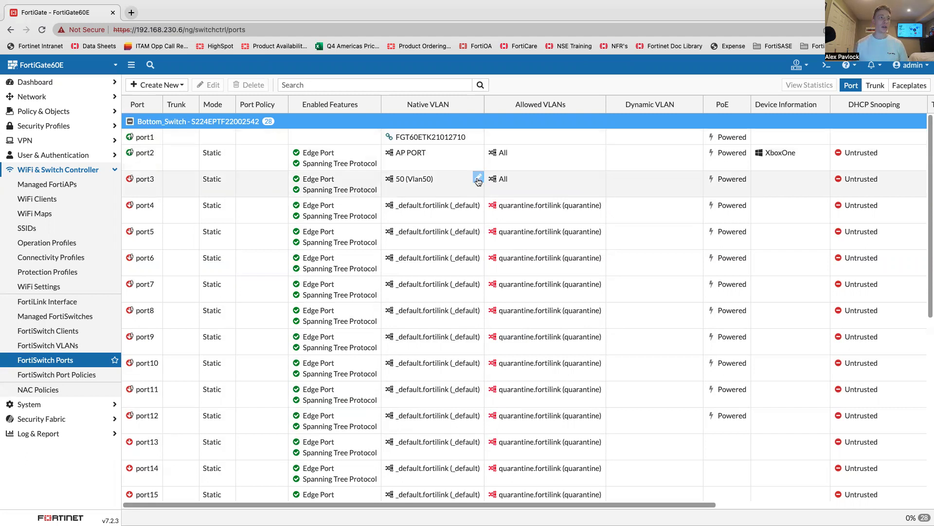
# - Try to apply 50 (Vlan50) as the native VLAN of port3 on Bottom_Switch
pyautogui.click(478, 179)
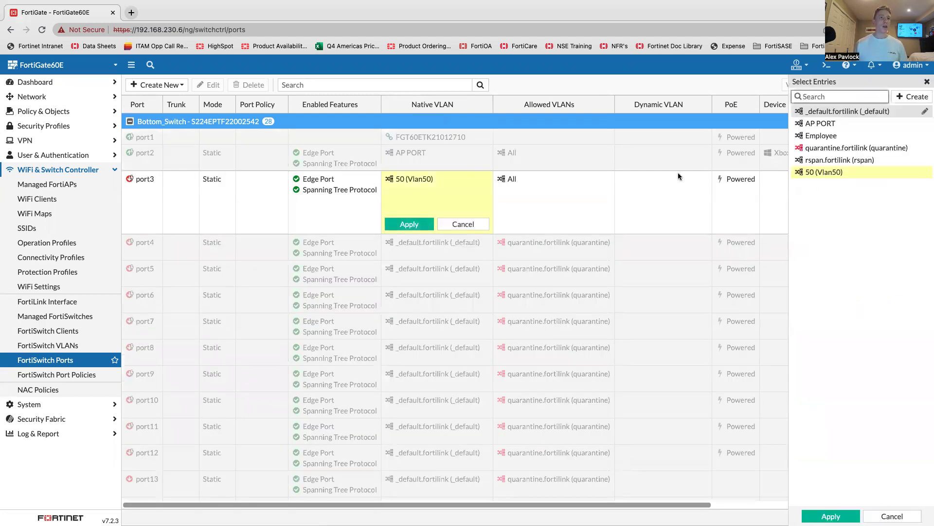
pyautogui.moveTo(841, 141)
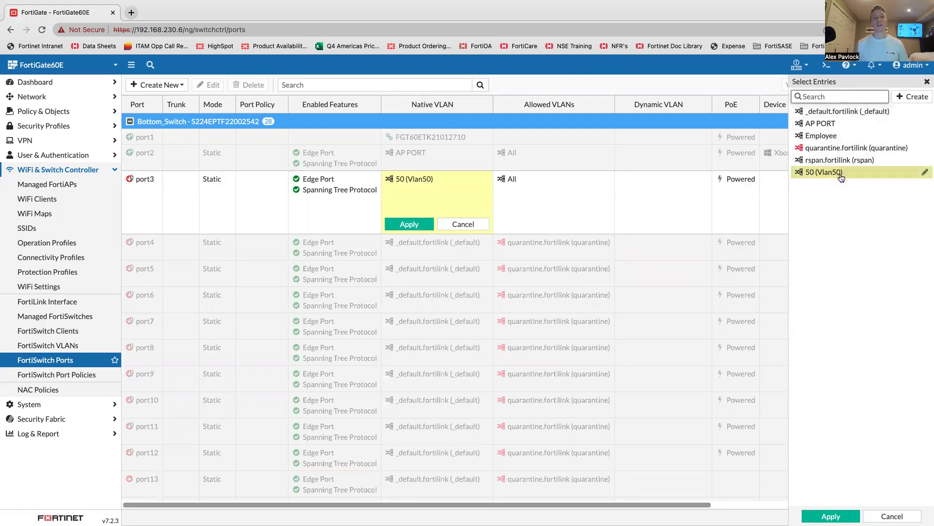
pyautogui.moveTo(841, 177)
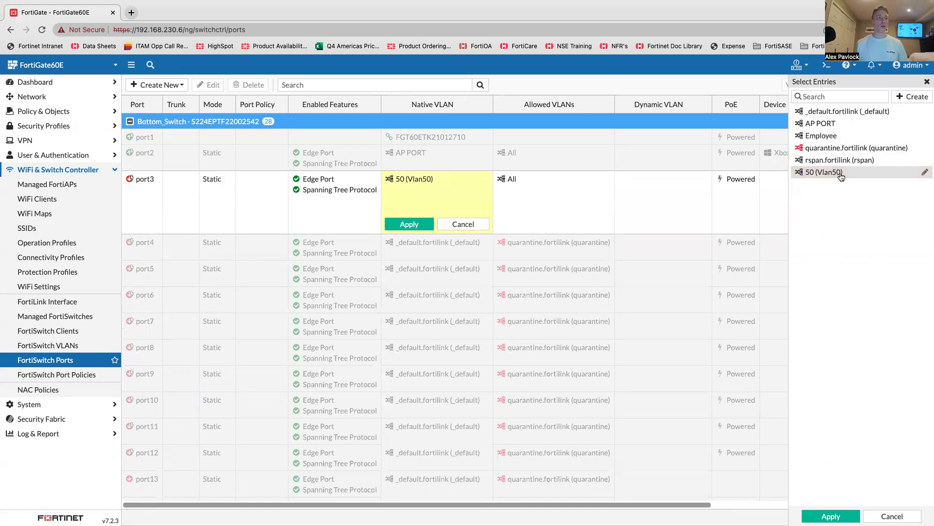
pyautogui.click(409, 224)
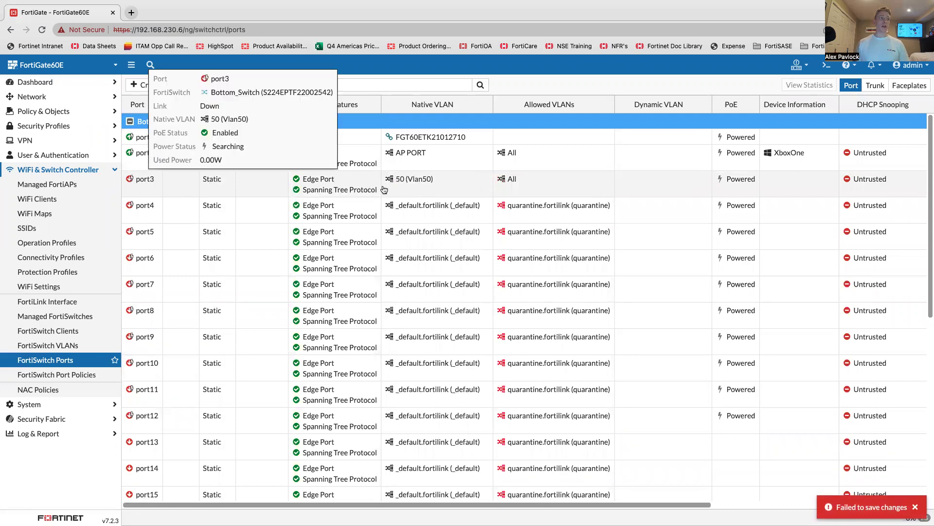
pyautogui.moveTo(413, 182)
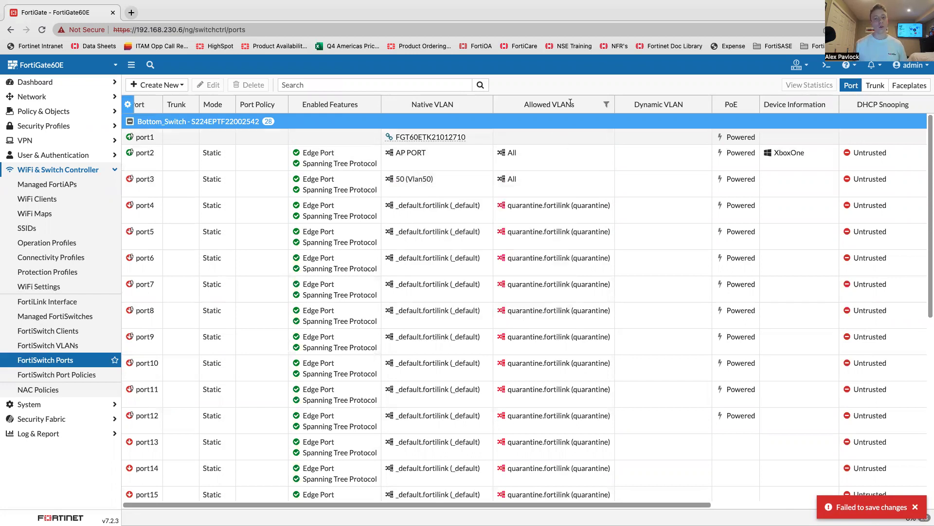
# - View the allowed VLANs selection for port2 without changing it, and examine the remaining port columns through Negotiated Speed
pyautogui.moveTo(597, 154)
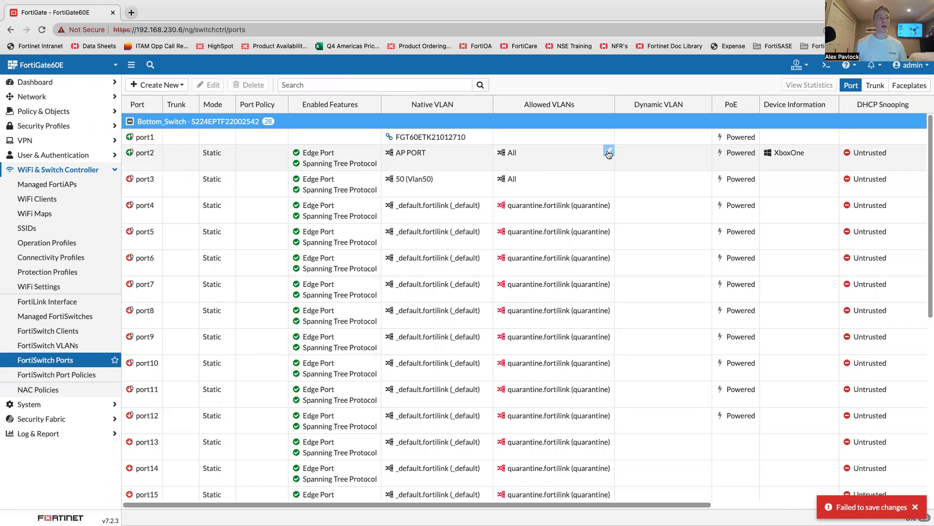
pyautogui.click(608, 153)
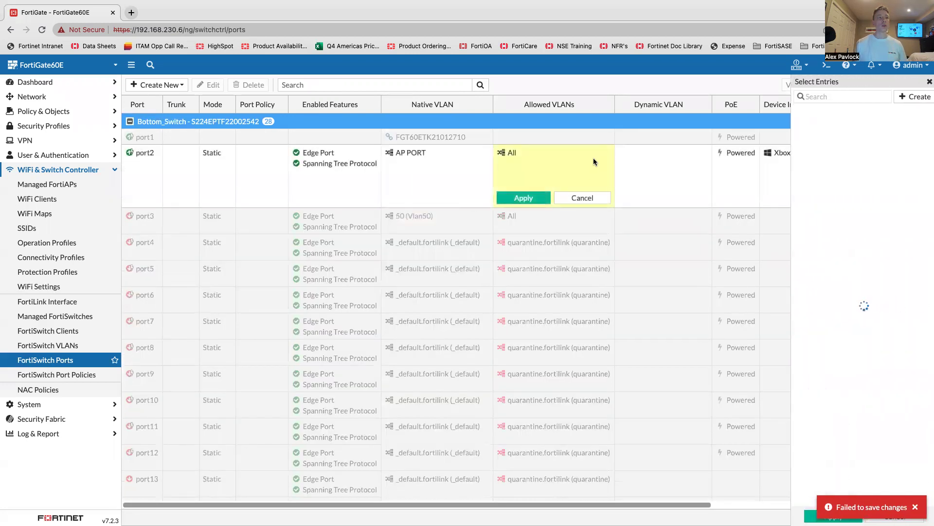
pyautogui.click(925, 83)
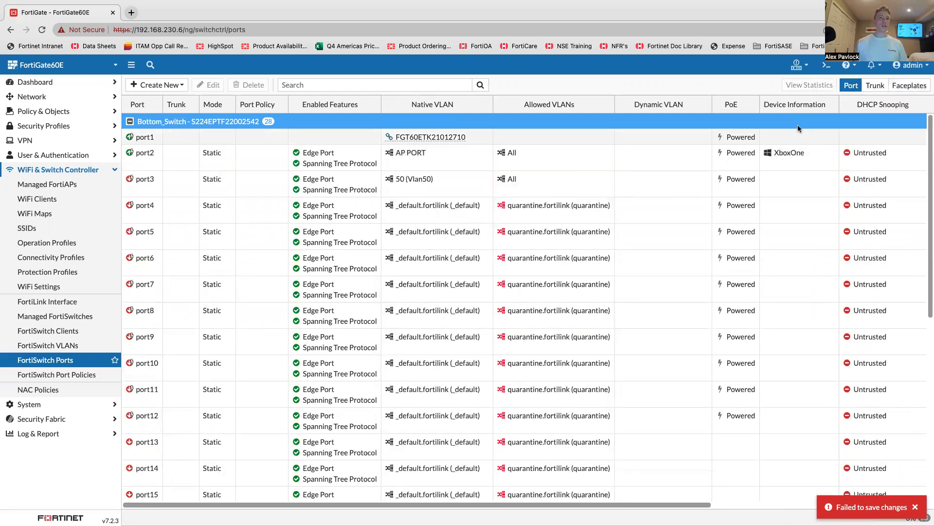
pyautogui.hscroll(1, 798, 127)
pyautogui.hscroll(5, 798, 127)
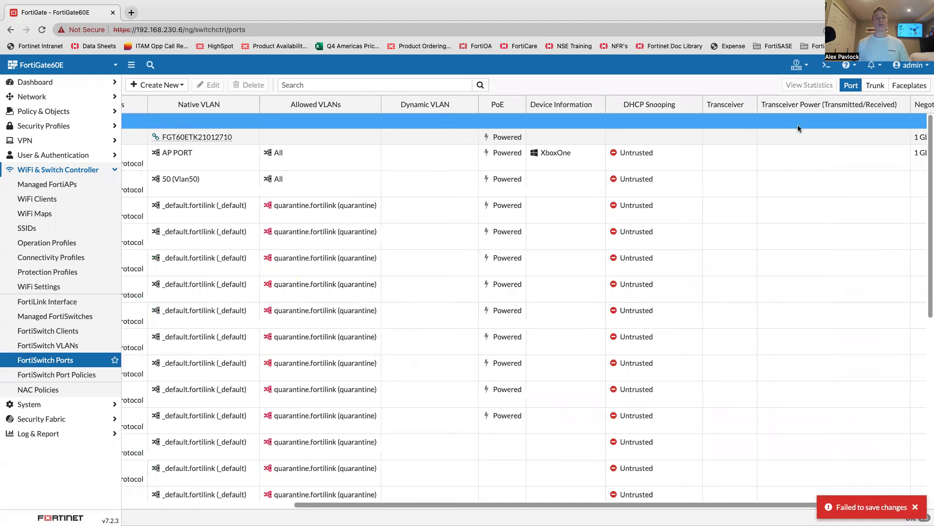
pyautogui.hscroll(1, 798, 125)
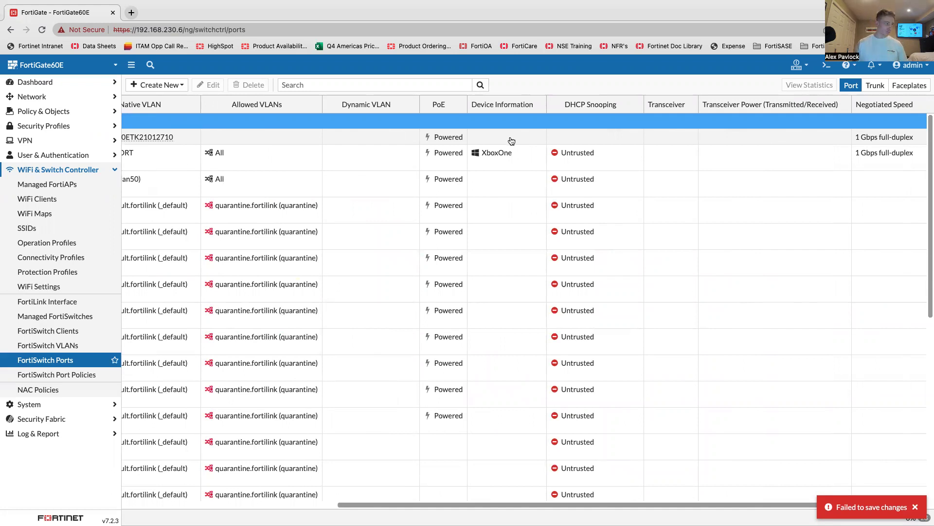
# - Review the FortiSwitch port policies, covering both the 802.1X security policies and the dynamic port policies
pyautogui.click(80, 377)
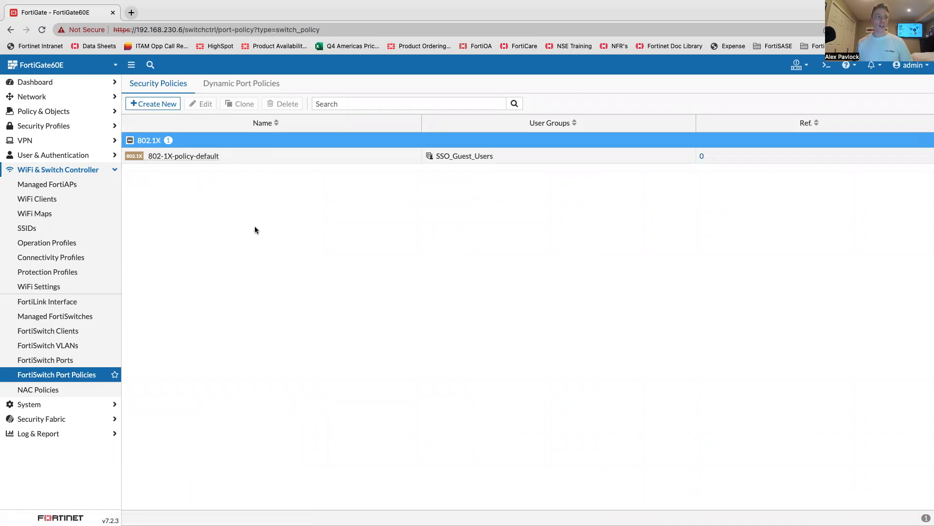
pyautogui.click(261, 156)
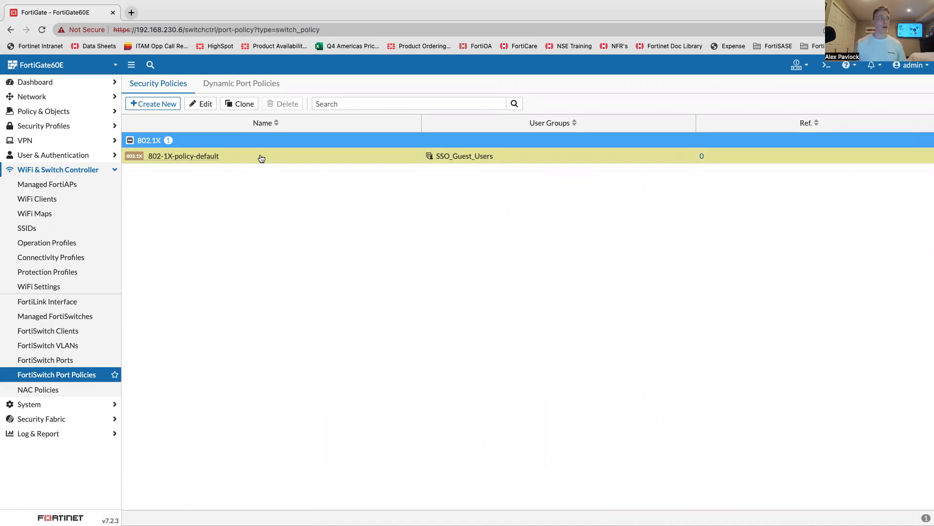
pyautogui.click(253, 84)
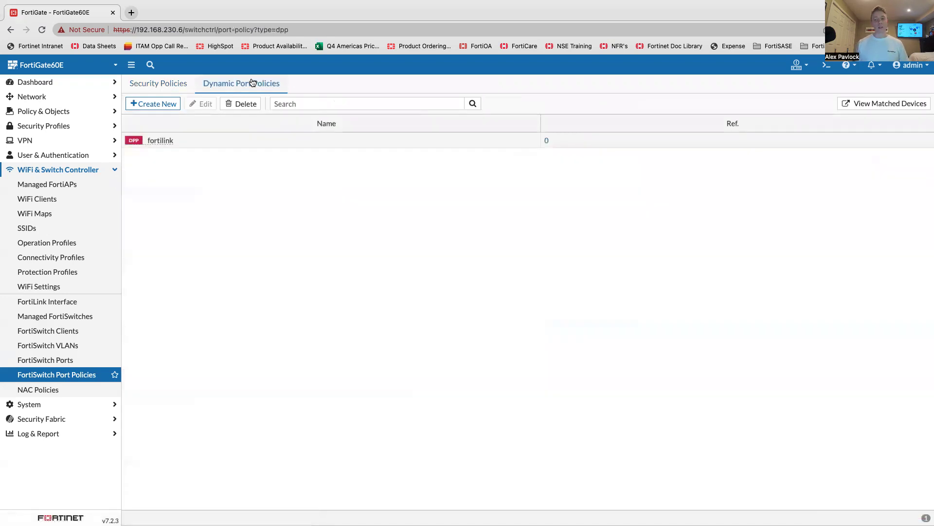
pyautogui.click(164, 84)
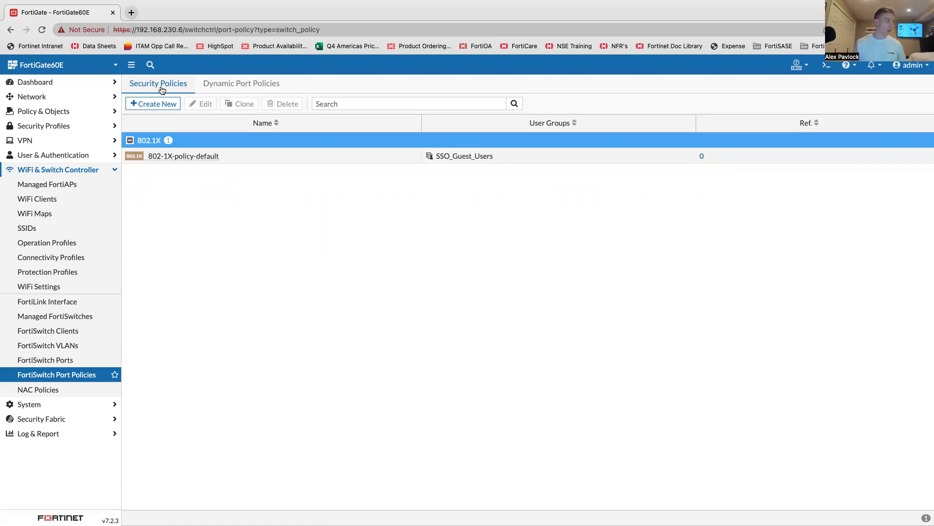
# - Start a new NAC policy for the Device category with the MAC address pattern AA:BB:CC:**:**:**
pyautogui.click(35, 390)
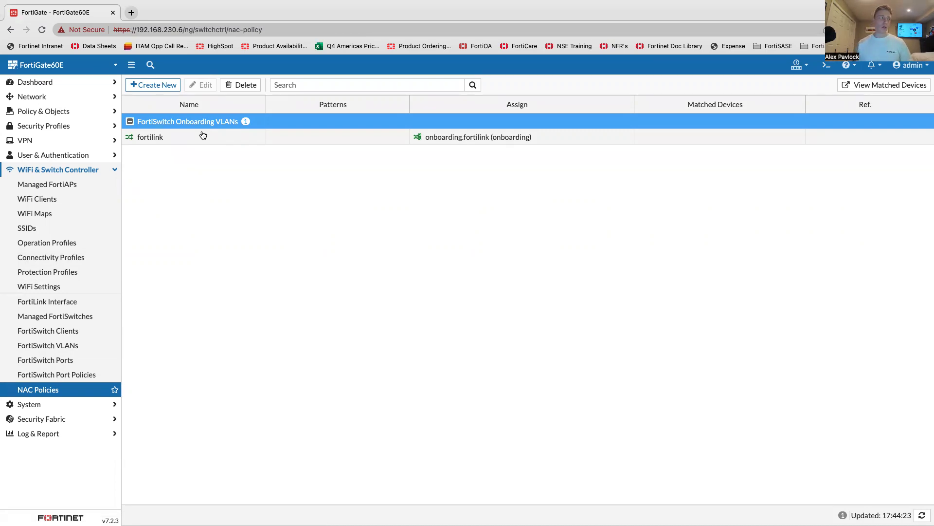
pyautogui.click(156, 86)
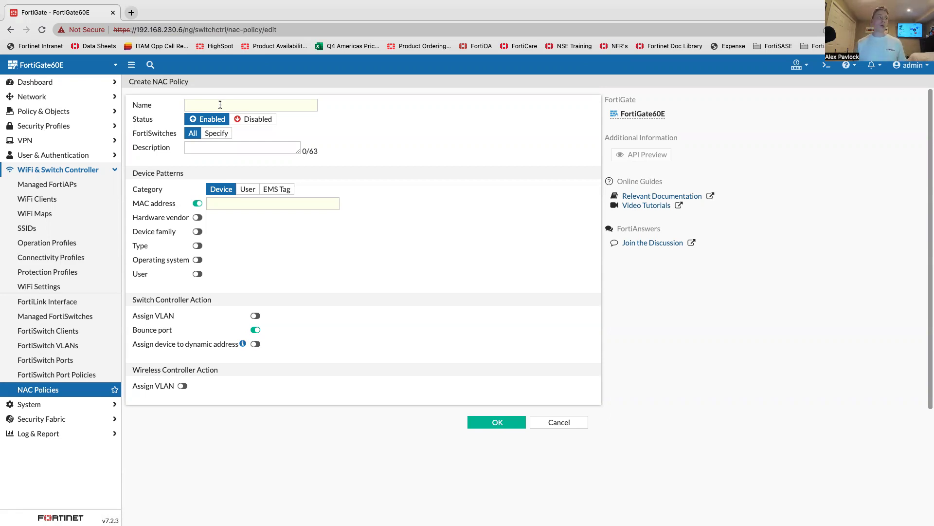
pyautogui.click(244, 203)
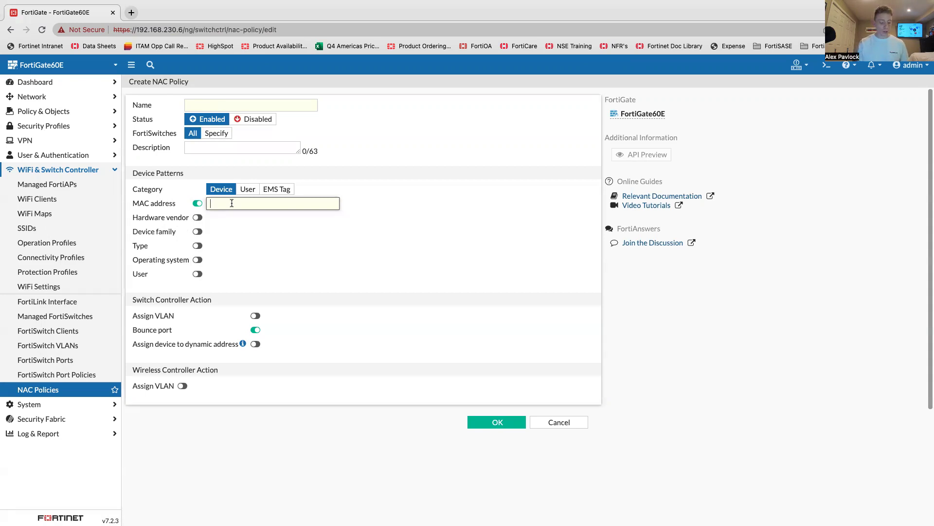
pyautogui.write('AA:')
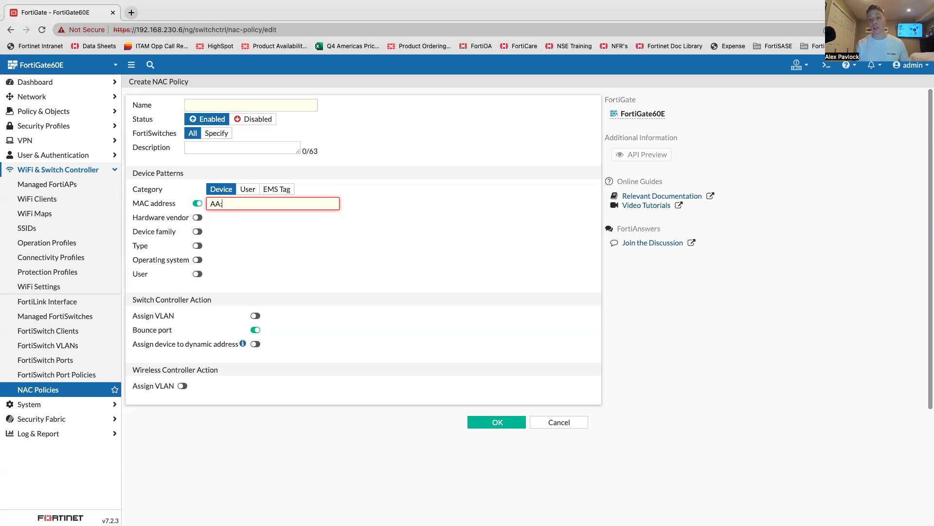
pyautogui.write('BB:CC:**:**:')
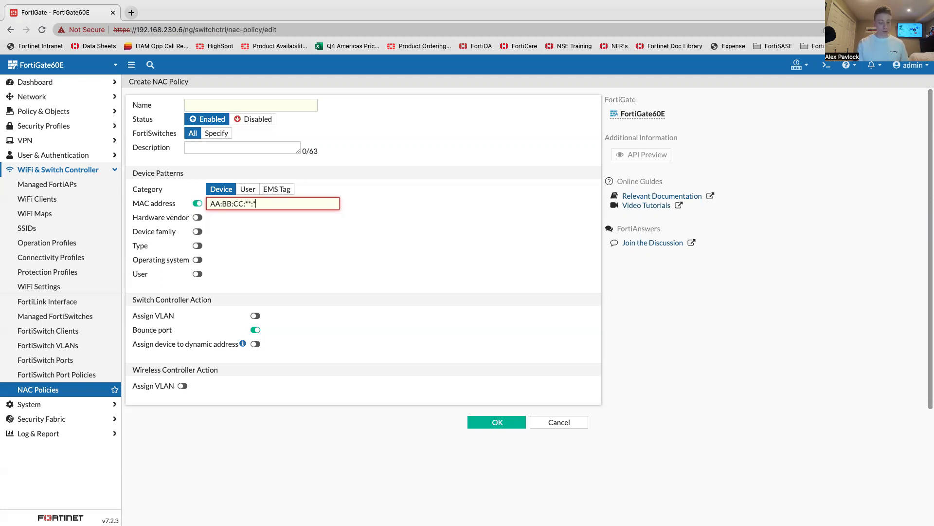
pyautogui.write('**')
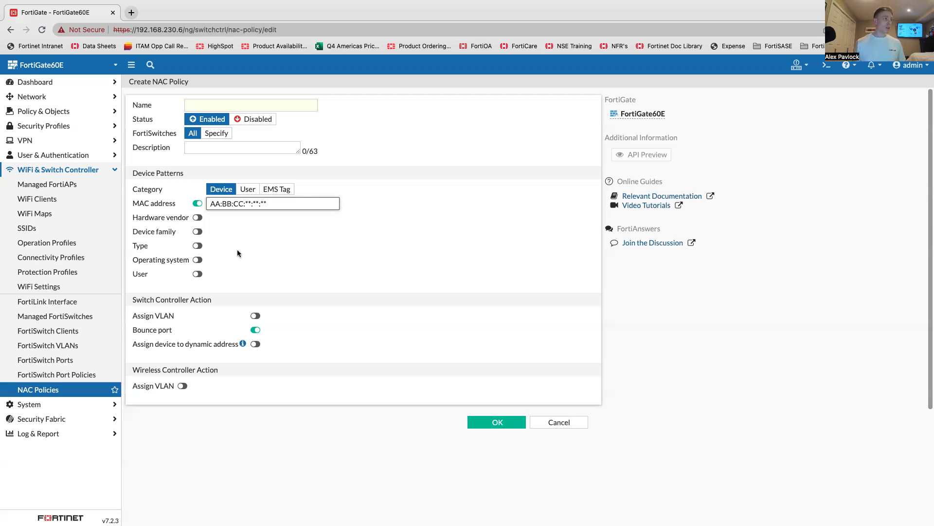
# - Enable VLAN assignment in the NAC policy's switch controller action and choose the Employee VLAN
pyautogui.click(255, 316)
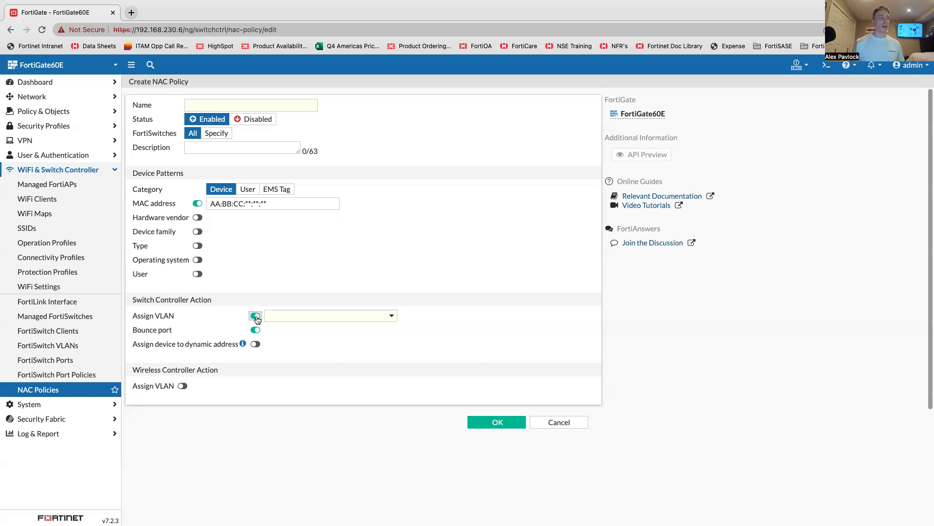
pyautogui.click(301, 315)
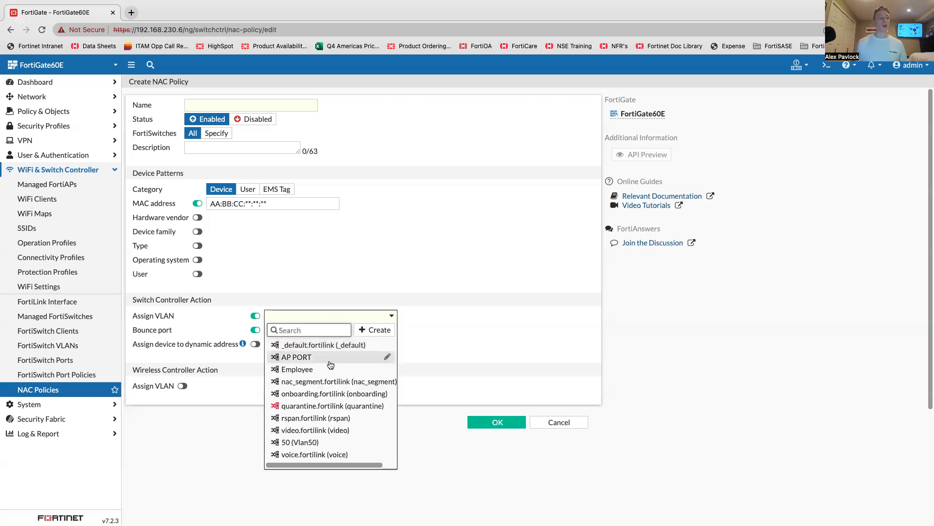
pyautogui.moveTo(332, 362)
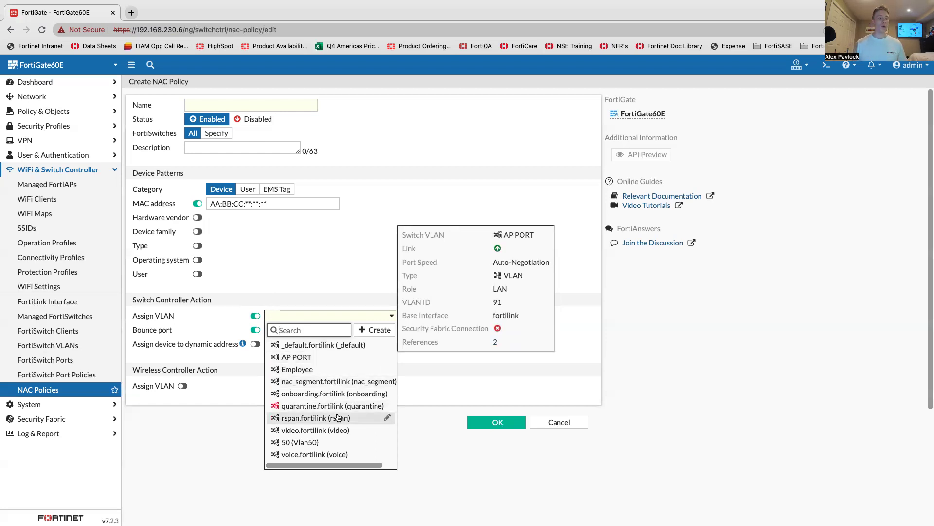
pyautogui.click(326, 370)
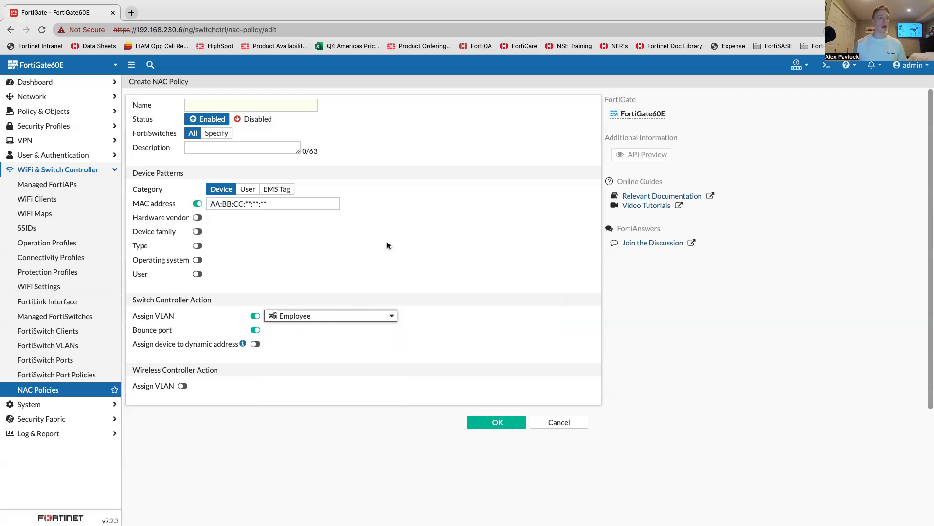
pyautogui.moveTo(356, 318)
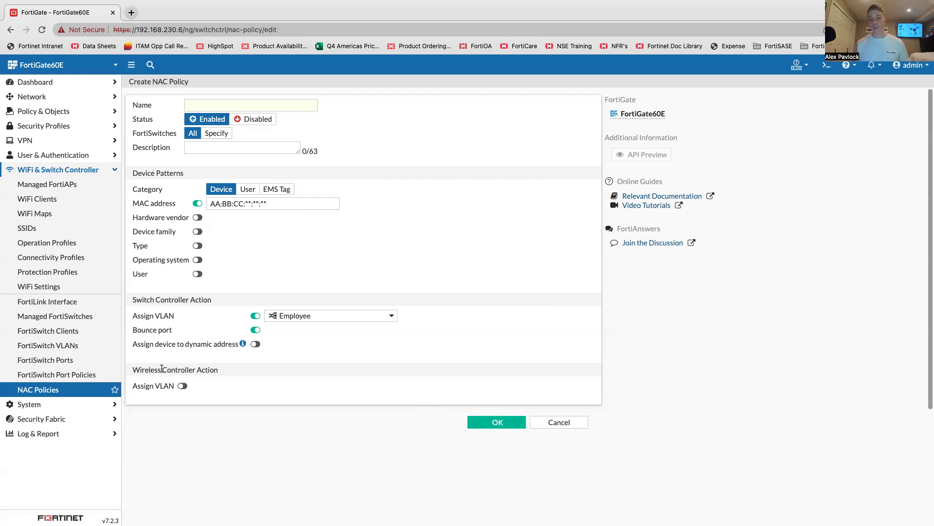
# - Enable VLAN assignment in the NAC policy's wireless controller action and view the new interface form, closing it without creating a VLAN
pyautogui.click(183, 385)
pyautogui.click(200, 383)
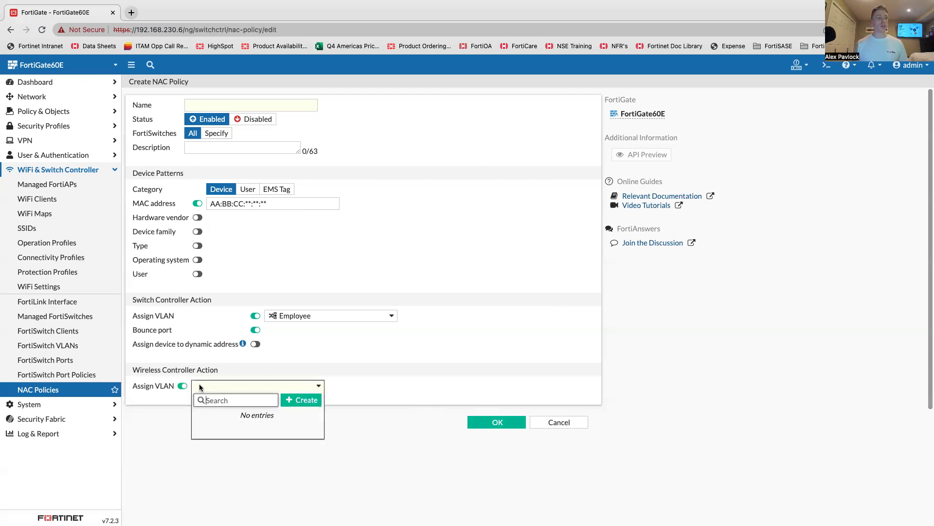
pyautogui.click(299, 400)
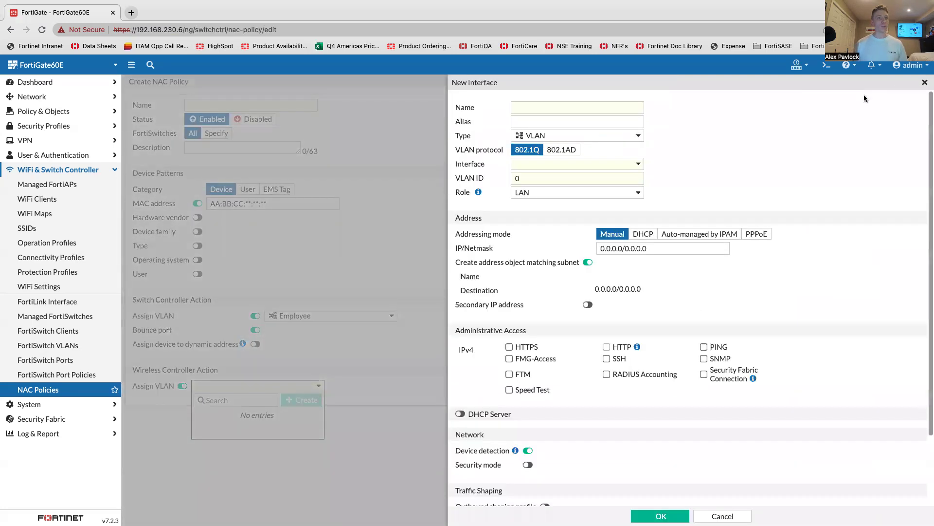
pyautogui.click(925, 84)
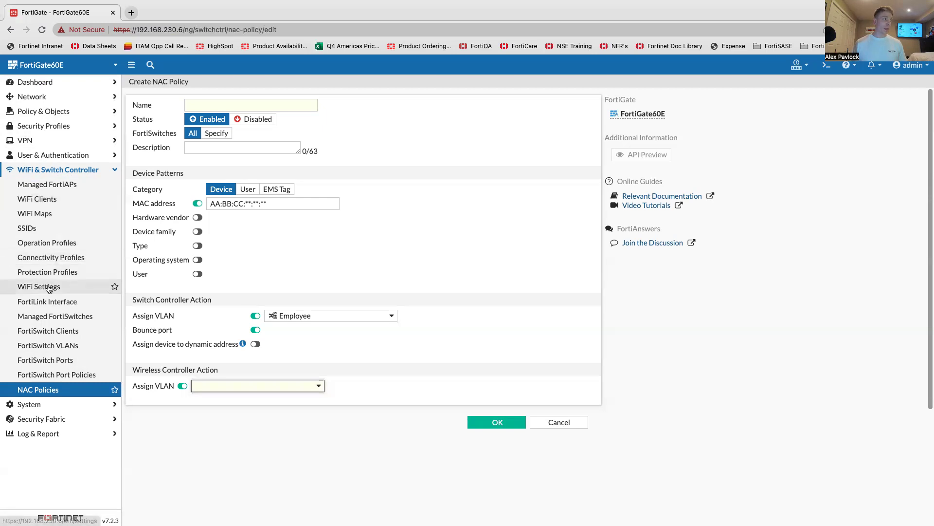
# - Open the list of managed FortiAPs and inspect the interface details of the U433F access point's connection
pyautogui.click(45, 188)
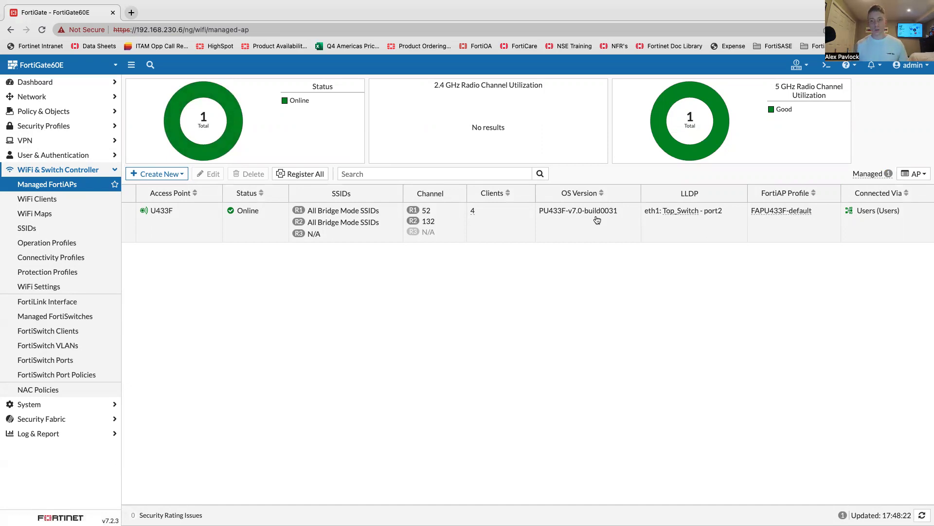
pyautogui.click(504, 225)
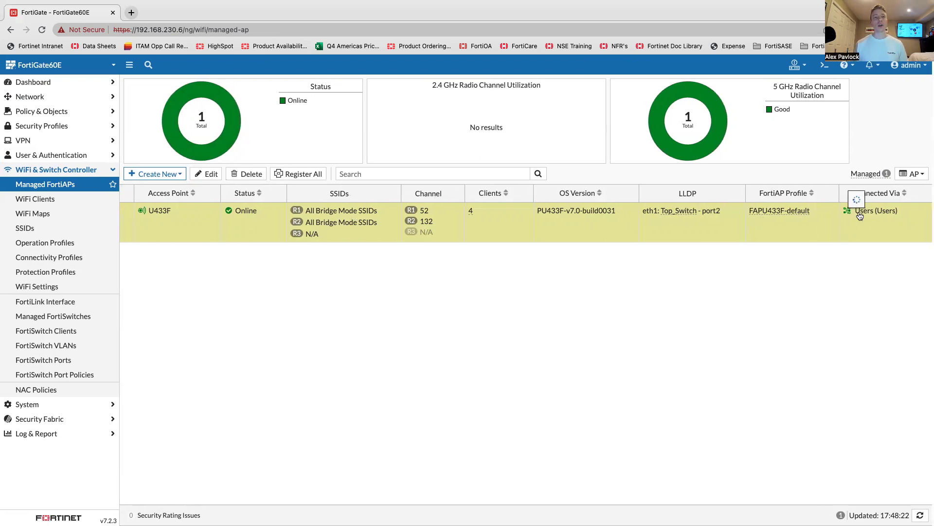
pyautogui.moveTo(855, 213)
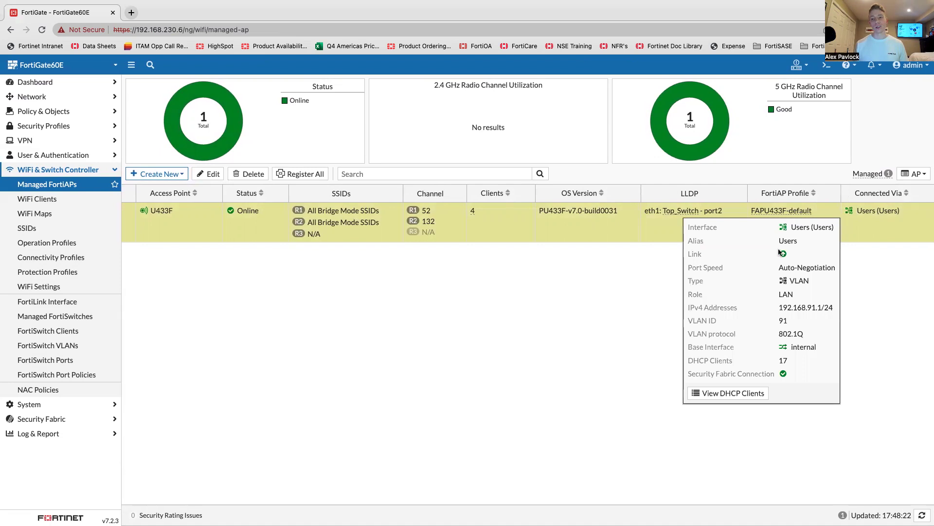
# - Review the management actions and assignable profiles for the U433F access point, and view its diagnostics and tools
pyautogui.rightClick(496, 231)
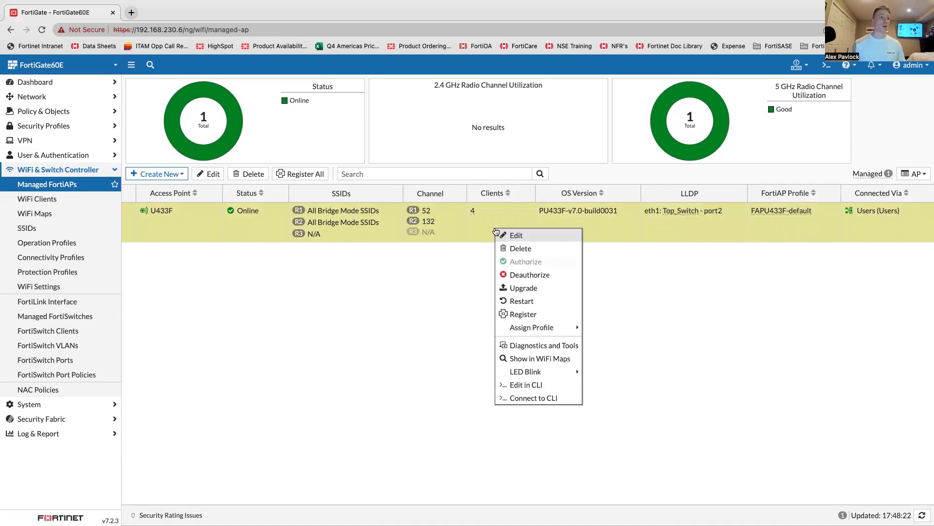
pyautogui.rightClick(464, 222)
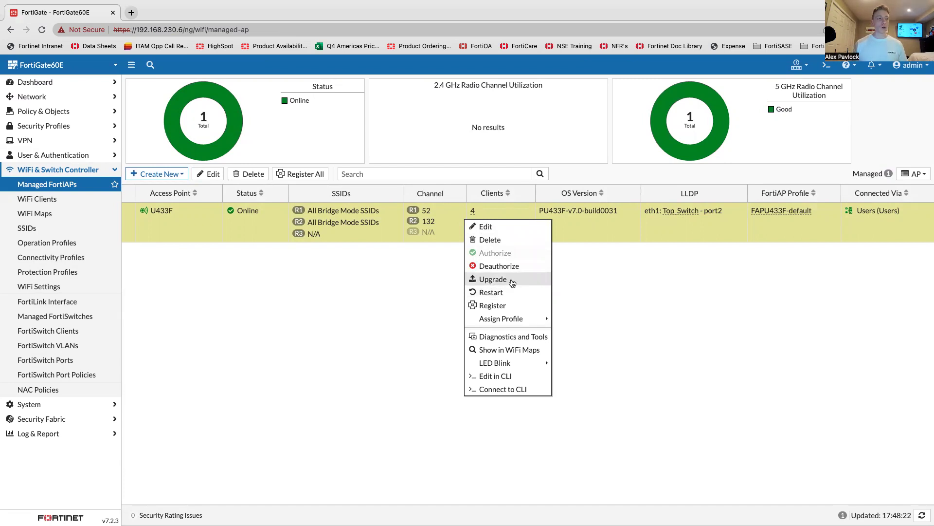
pyautogui.moveTo(516, 319)
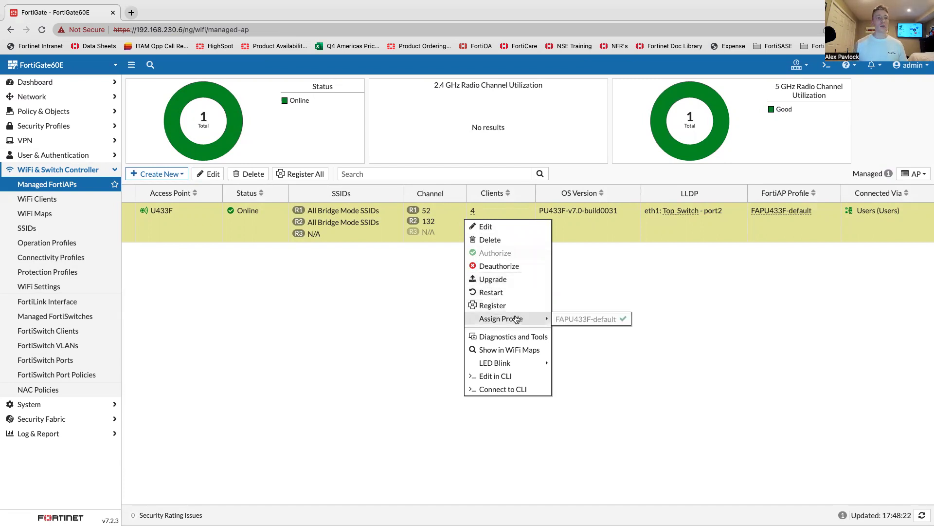
pyautogui.click(518, 334)
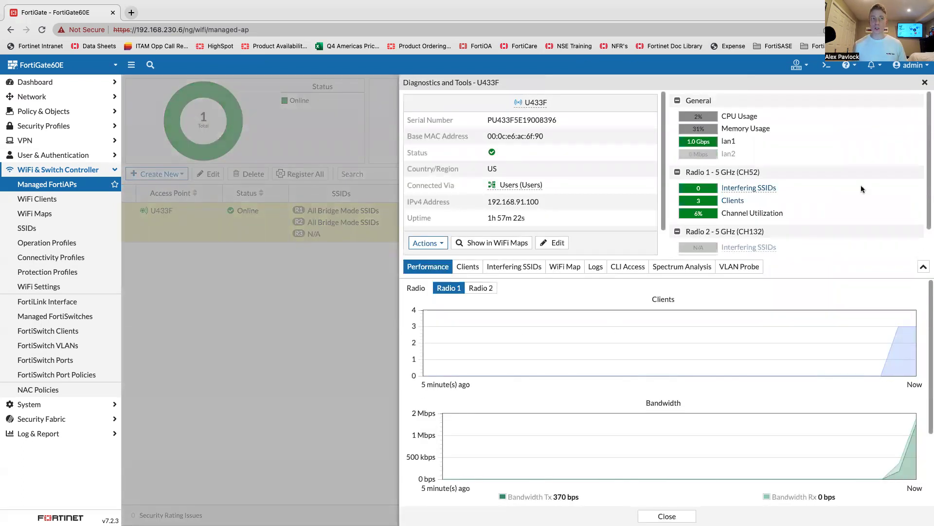
pyautogui.click(924, 83)
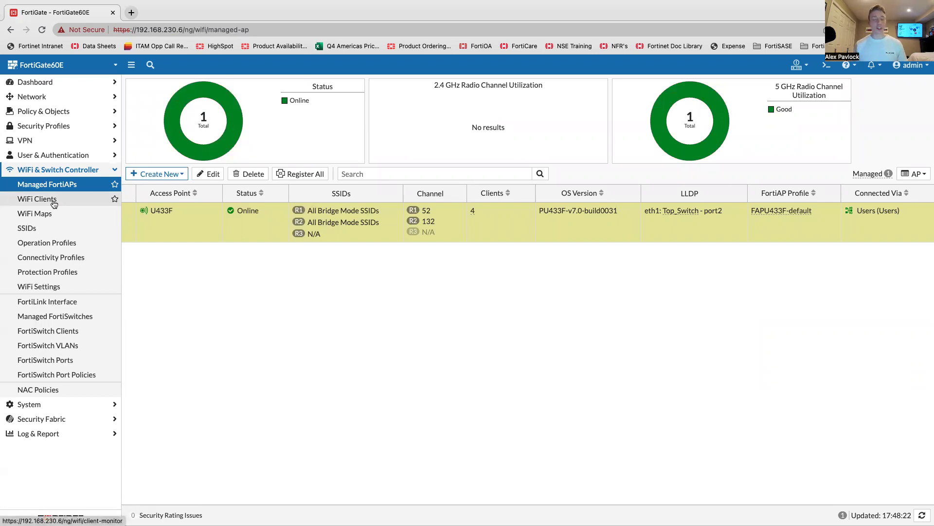
# - Browse the connectivity profiles and FortiAP operation profiles, and view the new FortiAP profile form without creating one
pyautogui.click(60, 259)
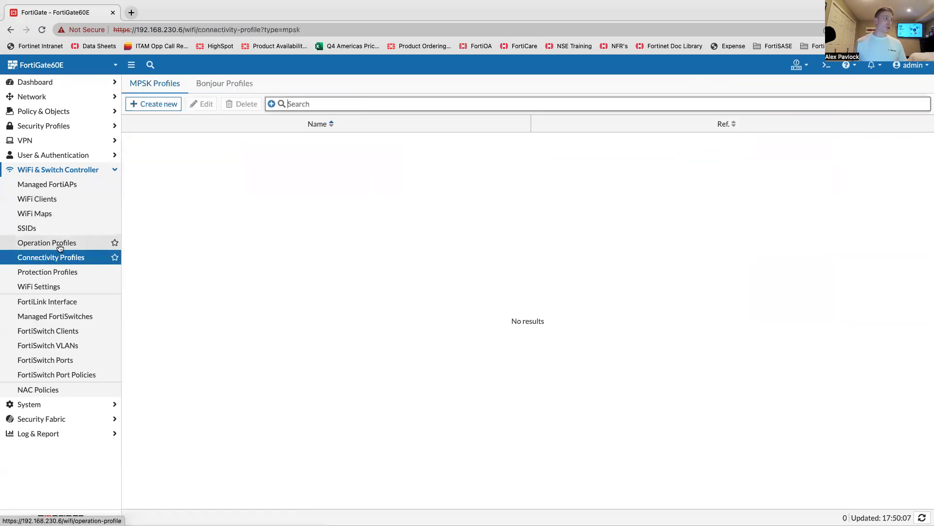
pyautogui.click(59, 243)
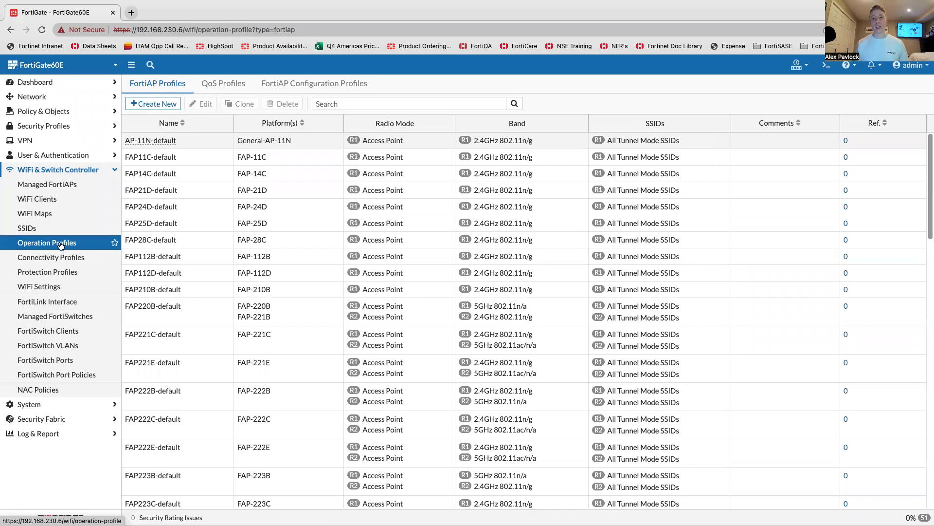
pyautogui.scroll(-10, 191, 302)
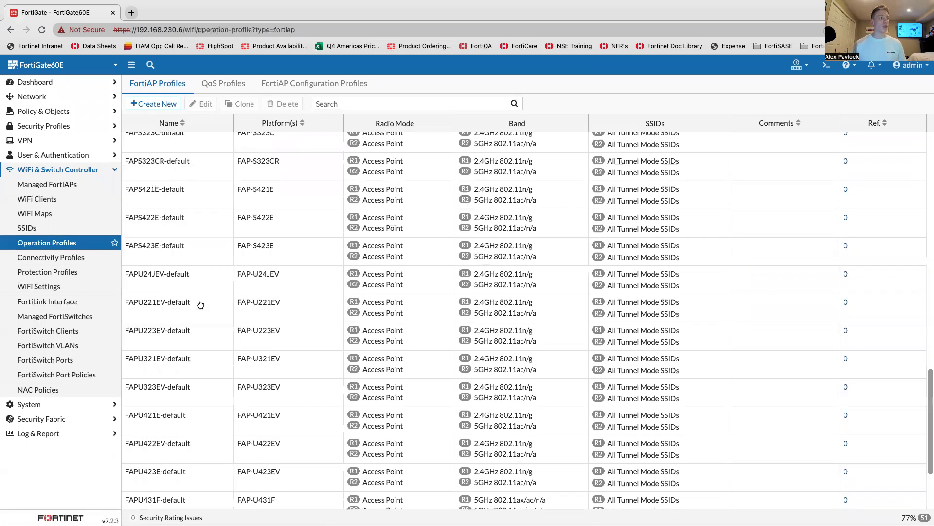
pyautogui.scroll(10, 195, 301)
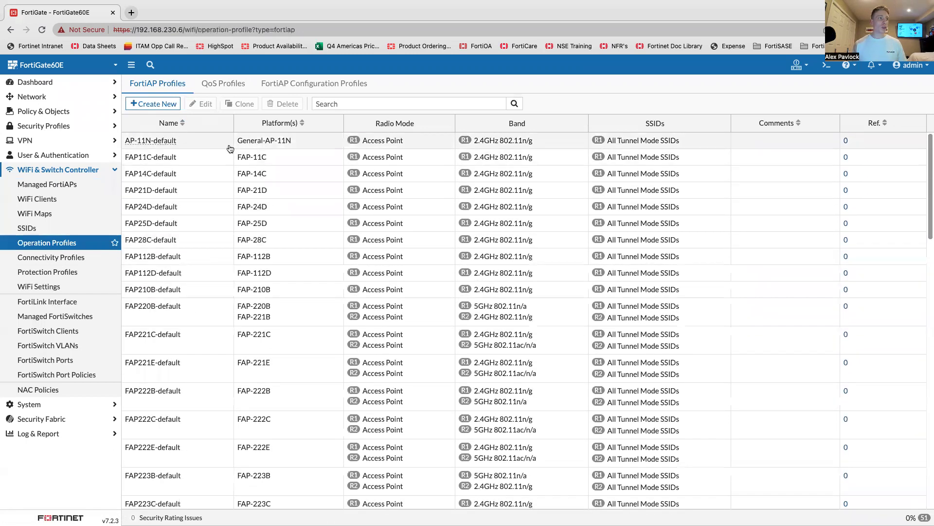
pyautogui.click(263, 144)
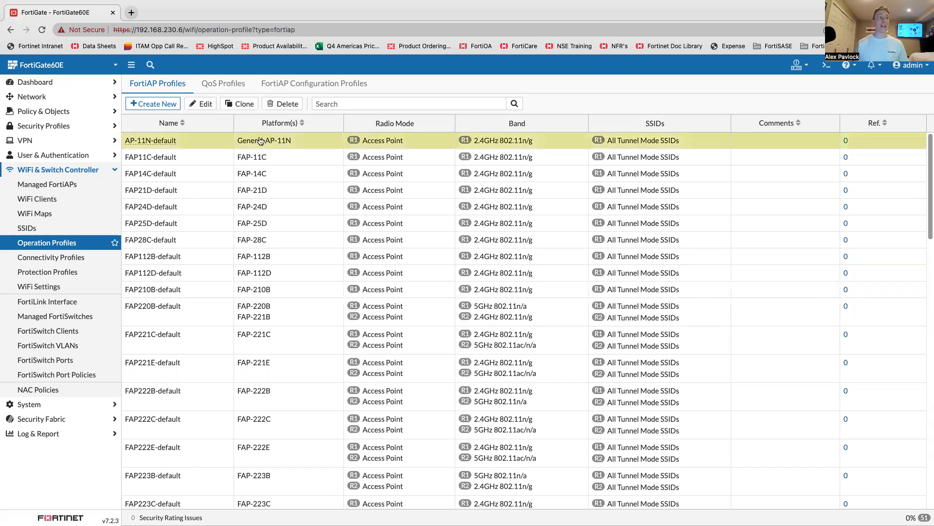
pyautogui.click(163, 103)
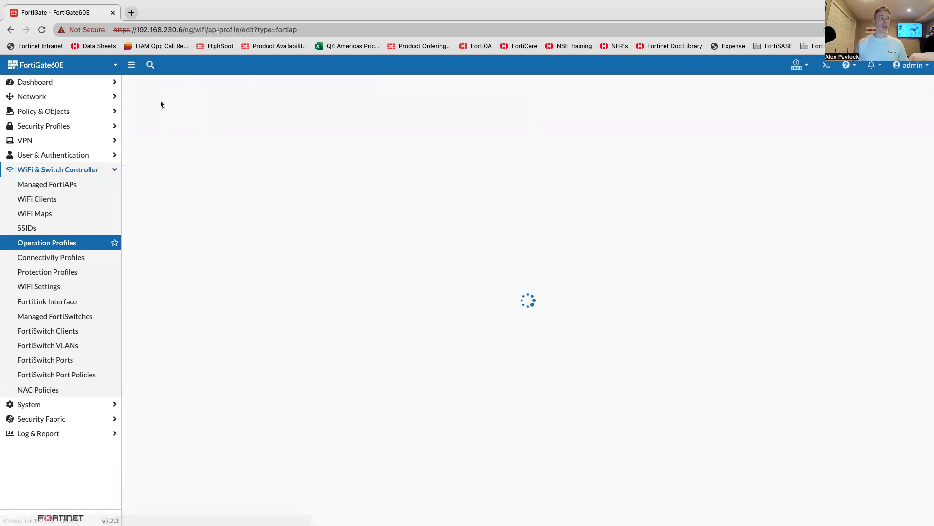
pyautogui.click(555, 516)
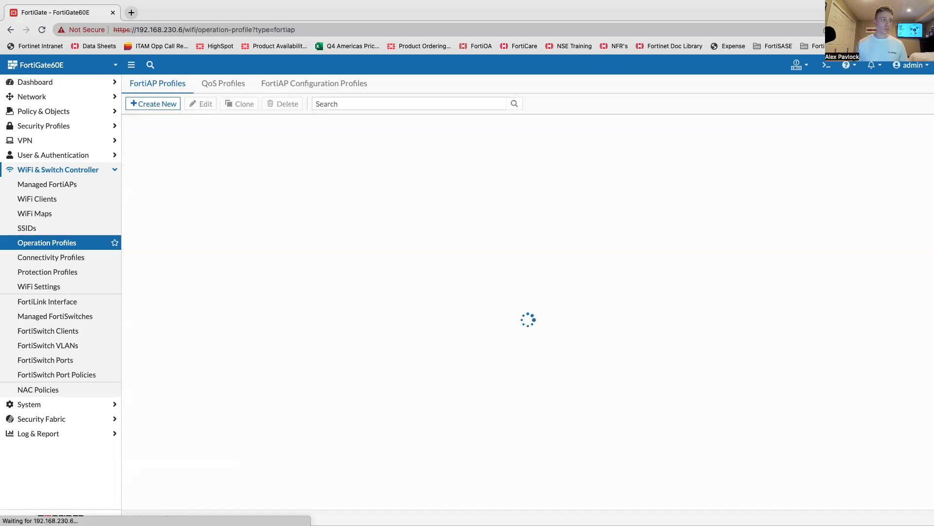
# - Open the FAPU433F-default FortiAP profile and examine its general and Radio 1 settings
pyautogui.scroll(-15, 324, 312)
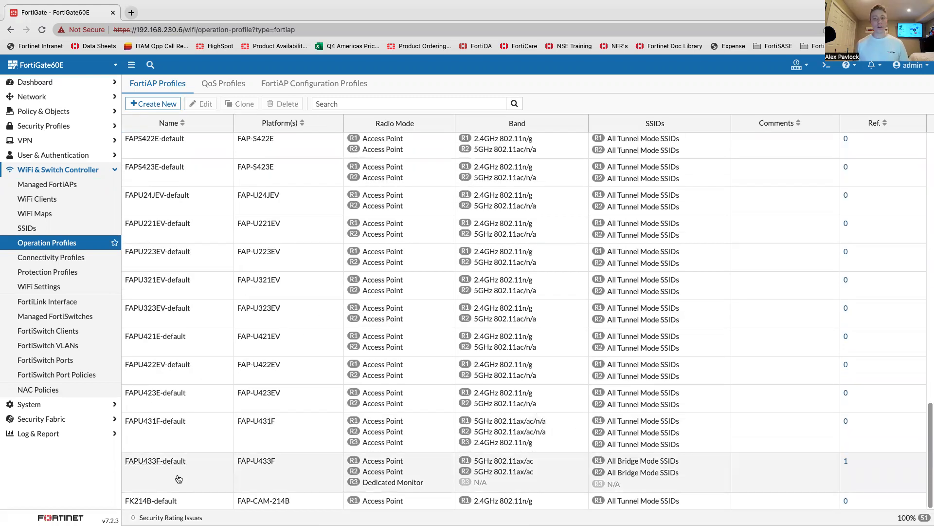
pyautogui.click(178, 479)
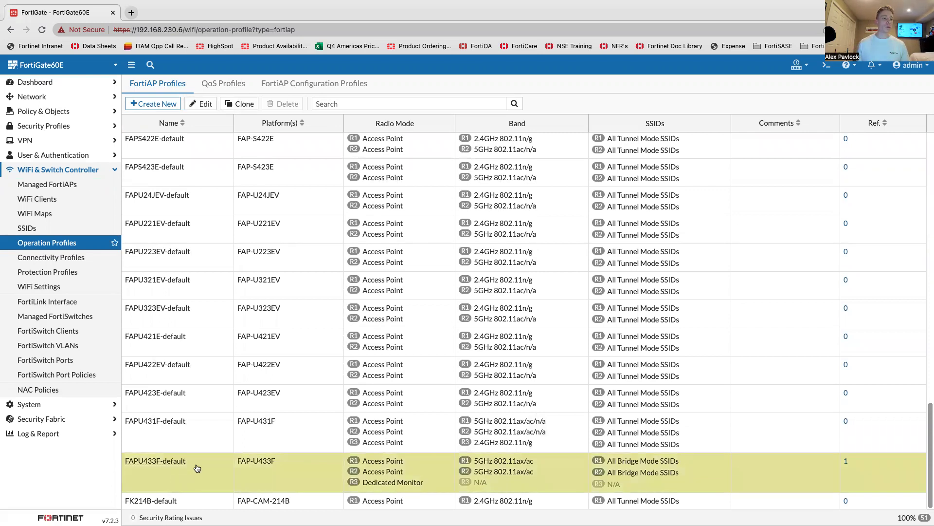
pyautogui.doubleClick(197, 467)
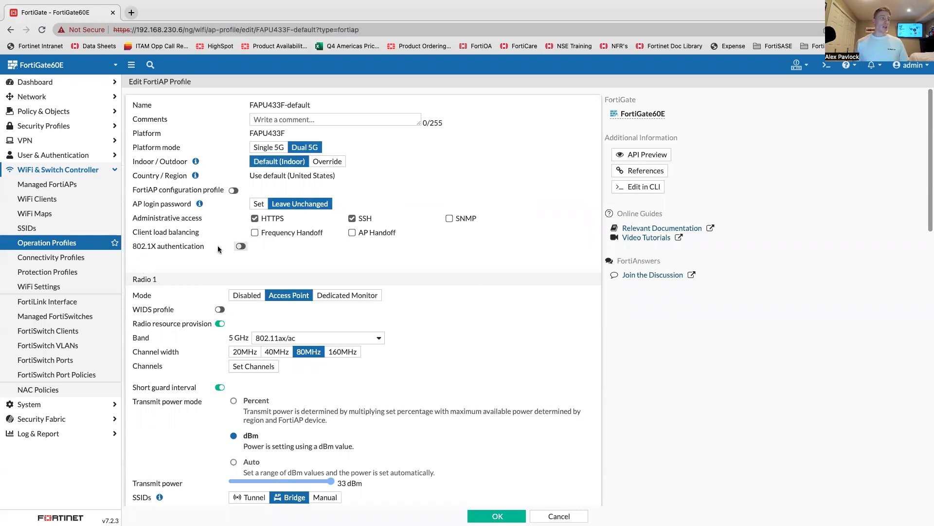
pyautogui.scroll(-1, 218, 246)
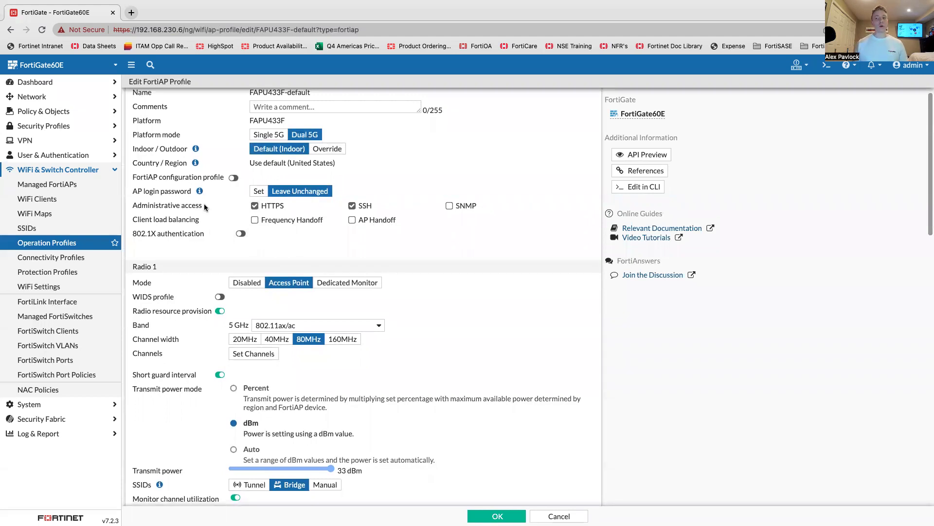
pyautogui.scroll(-3, 204, 207)
pyautogui.scroll(-5, 205, 207)
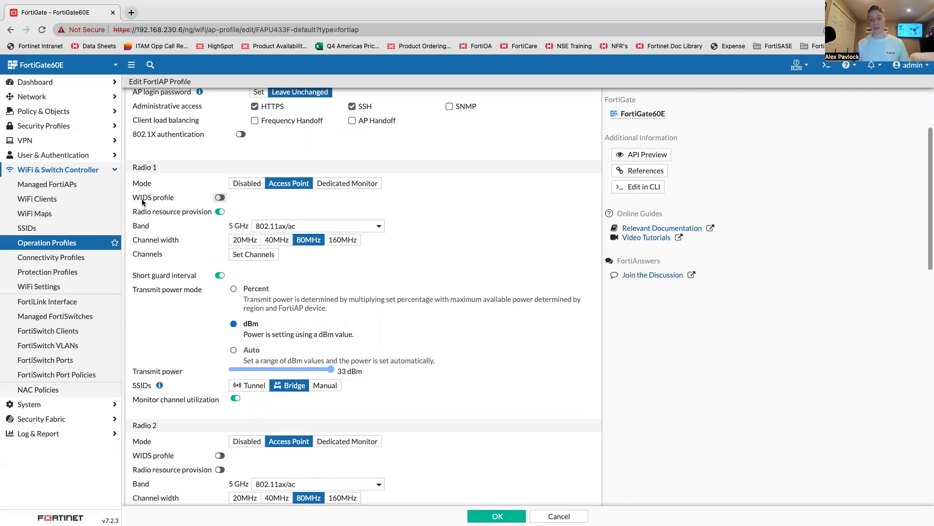
# - Enable the WIDS profile on Radio 1 with the default profile, and switch it off again
pyautogui.click(219, 198)
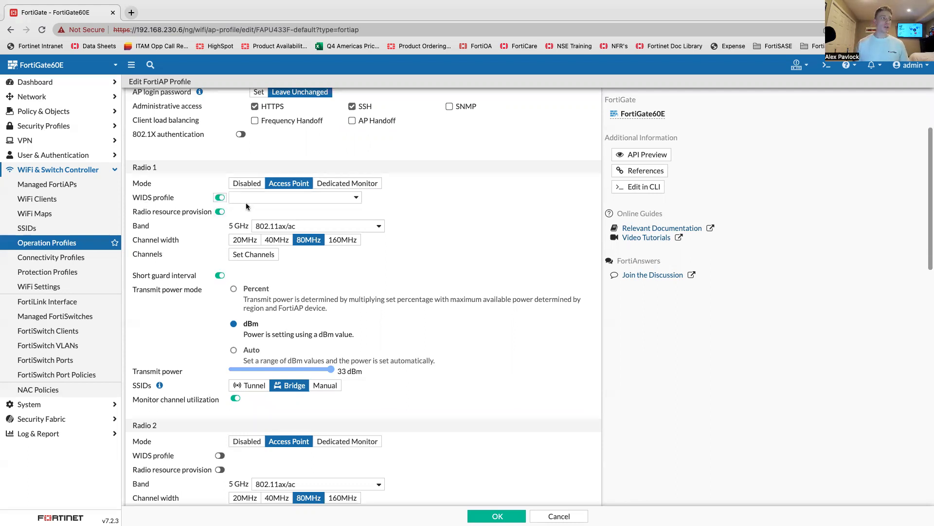
pyautogui.click(264, 199)
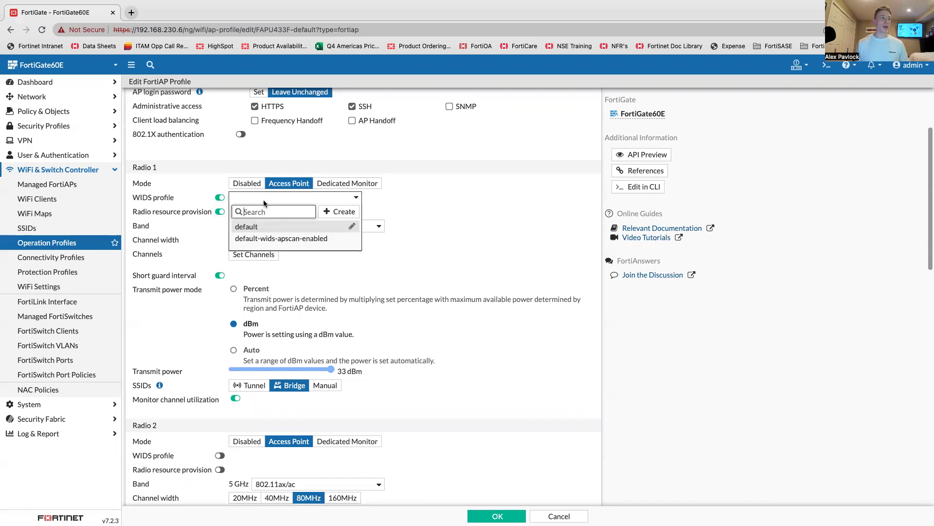
pyautogui.click(284, 226)
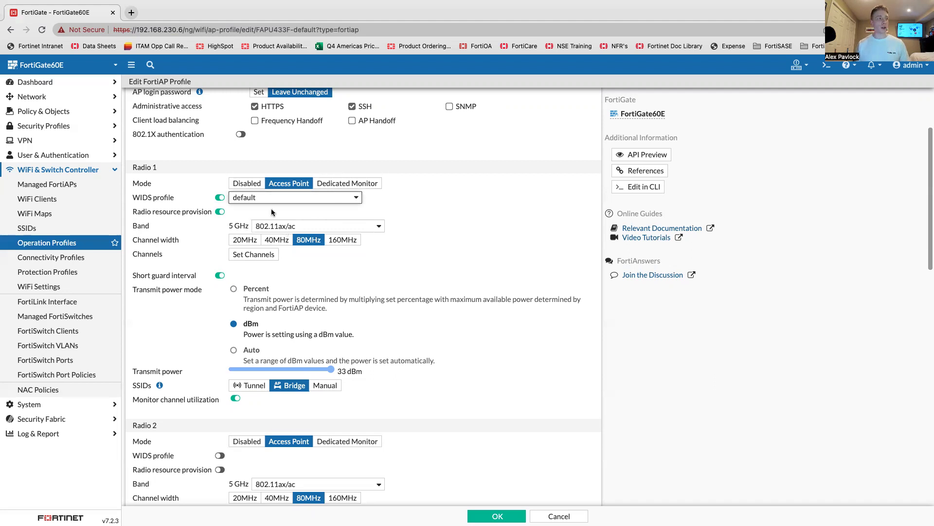
pyautogui.click(220, 198)
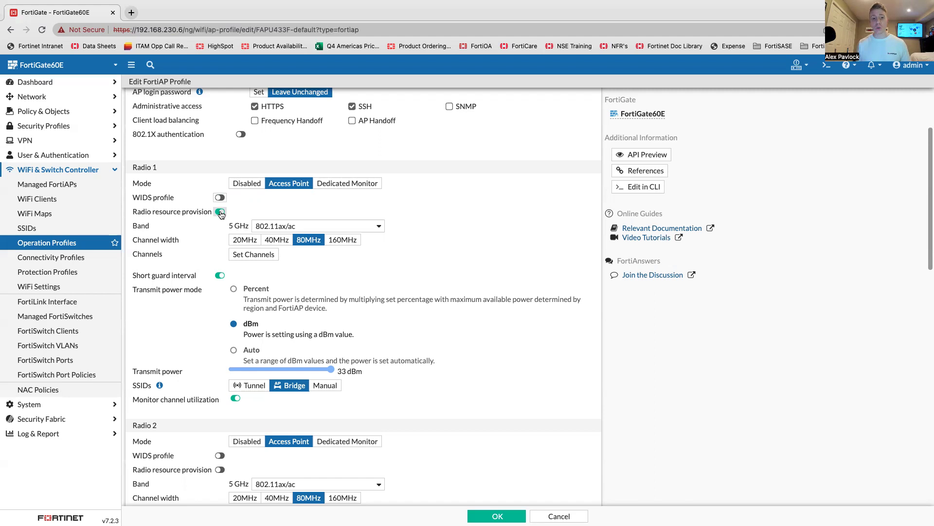
# - Check the DARRP optimization interval and schedule in the WiFi settings
pyautogui.click(36, 290)
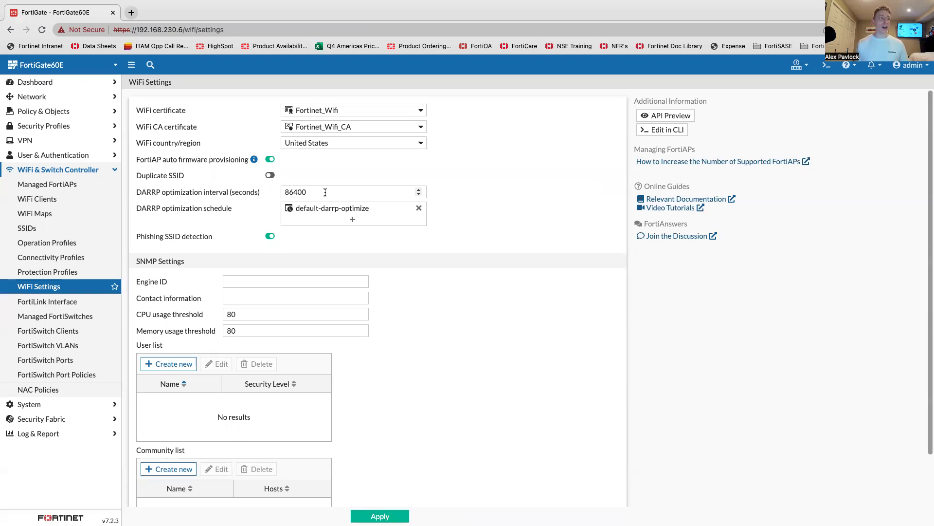
pyautogui.moveTo(338, 209)
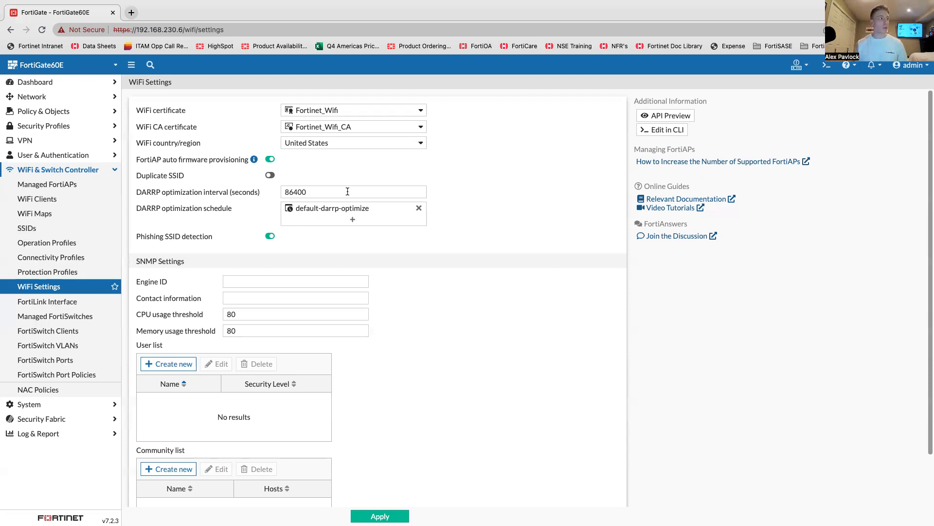
# - Reopen the FAPU433F-default profile and view Radio 1's band options, keeping 802.11ax/ac
pyautogui.click(56, 247)
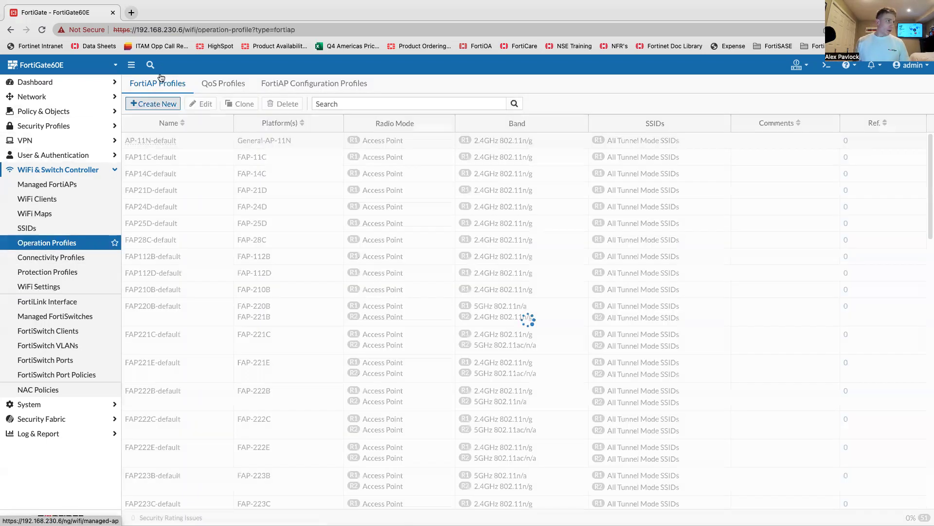
pyautogui.scroll(-10, 188, 425)
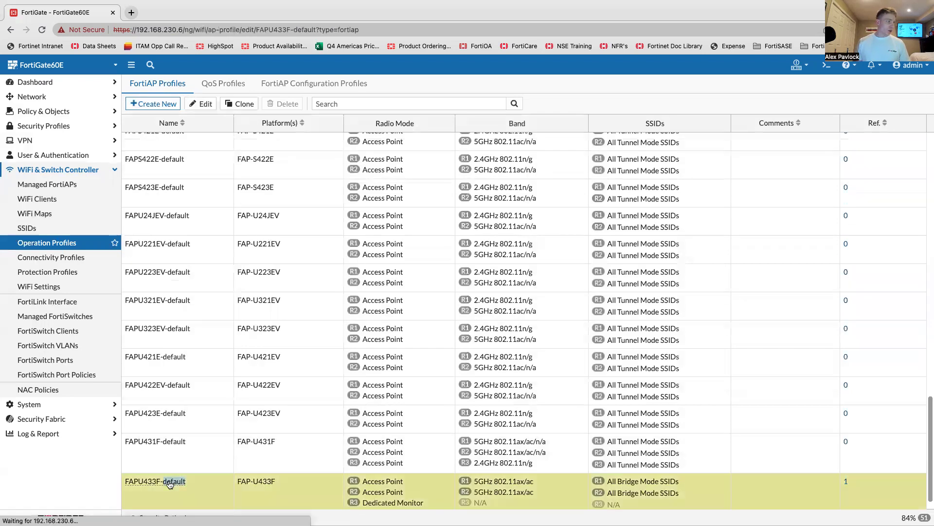
pyautogui.click(169, 483)
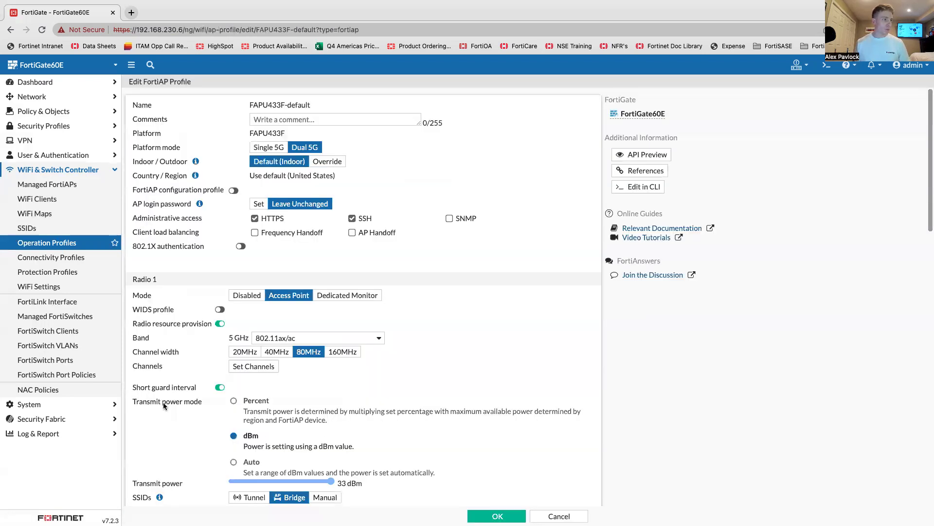
pyautogui.scroll(-5, 163, 403)
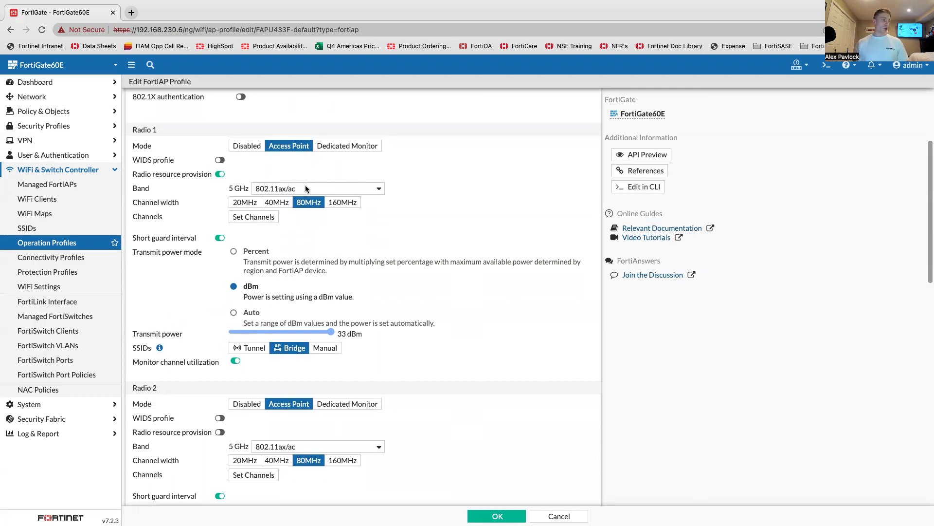
pyautogui.click(306, 188)
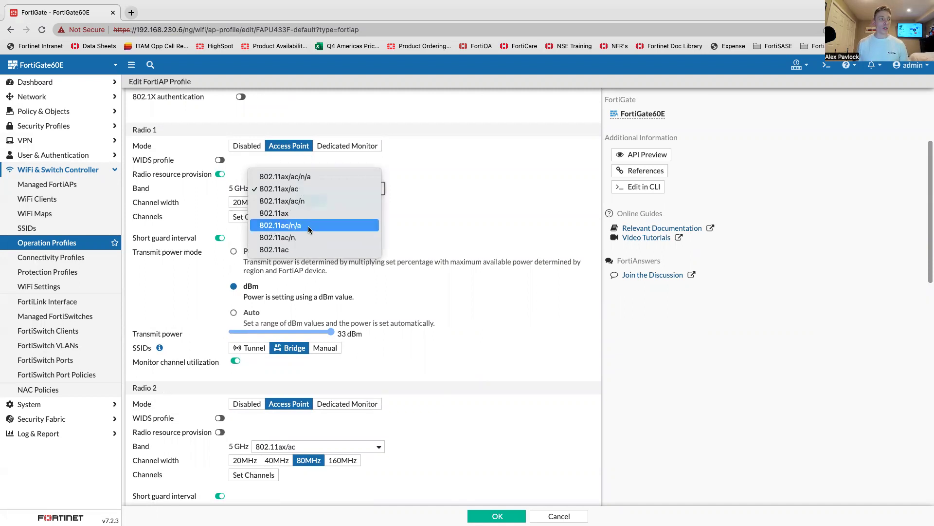
pyautogui.click(322, 189)
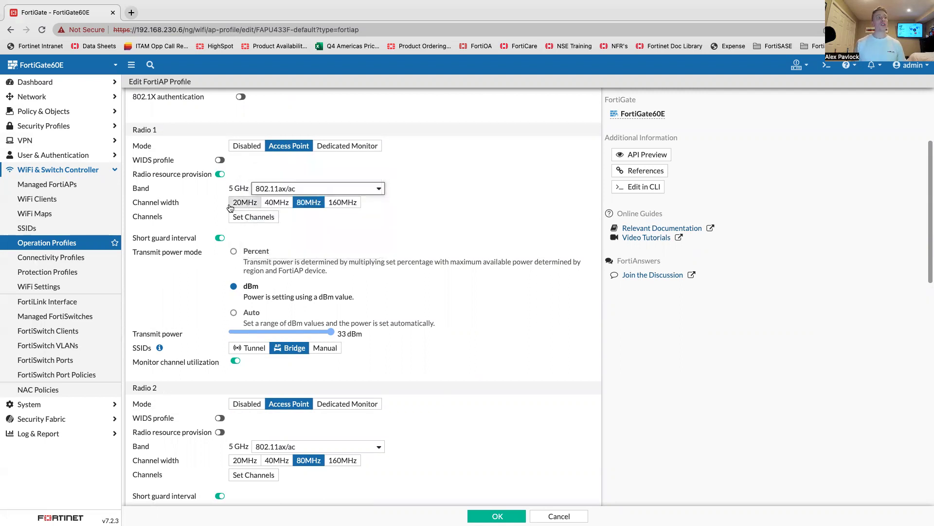
pyautogui.rightClick(180, 202)
pyautogui.click(172, 204)
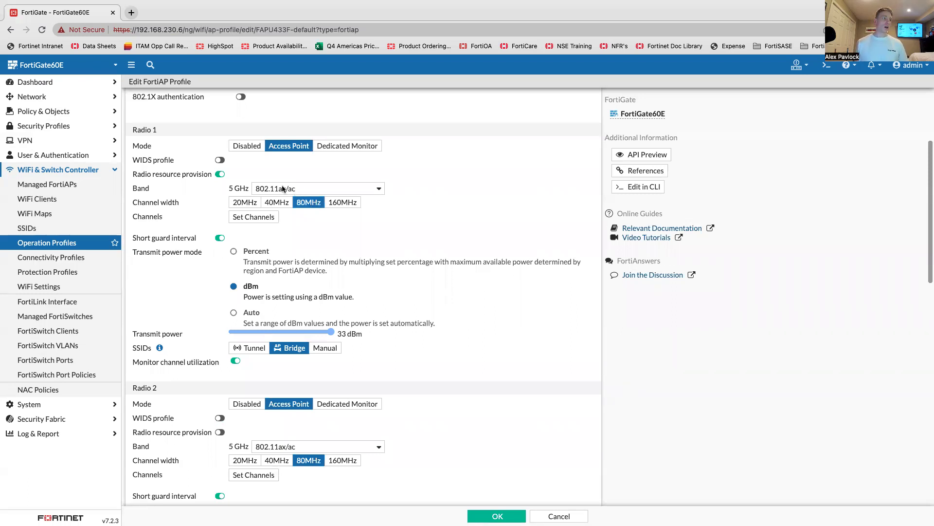
# - Switch off radio resource provision on Radio 1 to view its channel selection, and switch provision back on
pyautogui.click(221, 175)
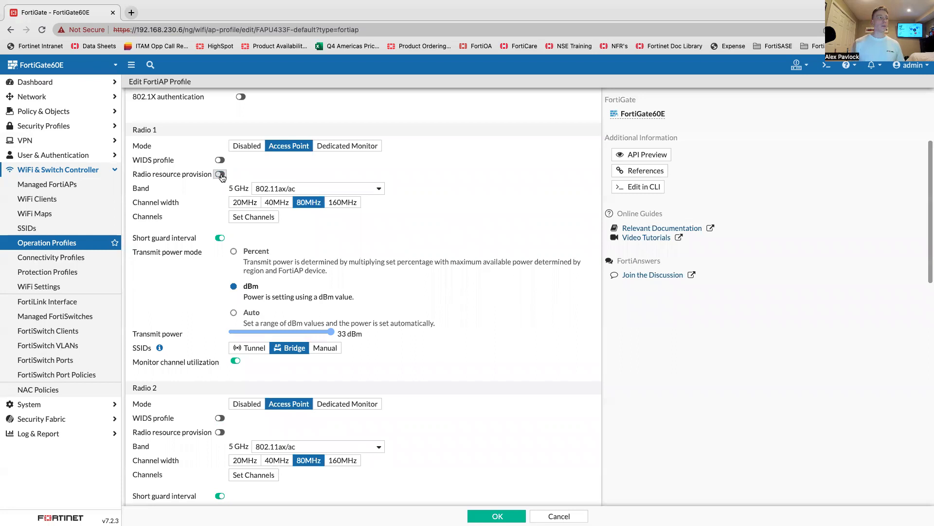
pyautogui.click(245, 217)
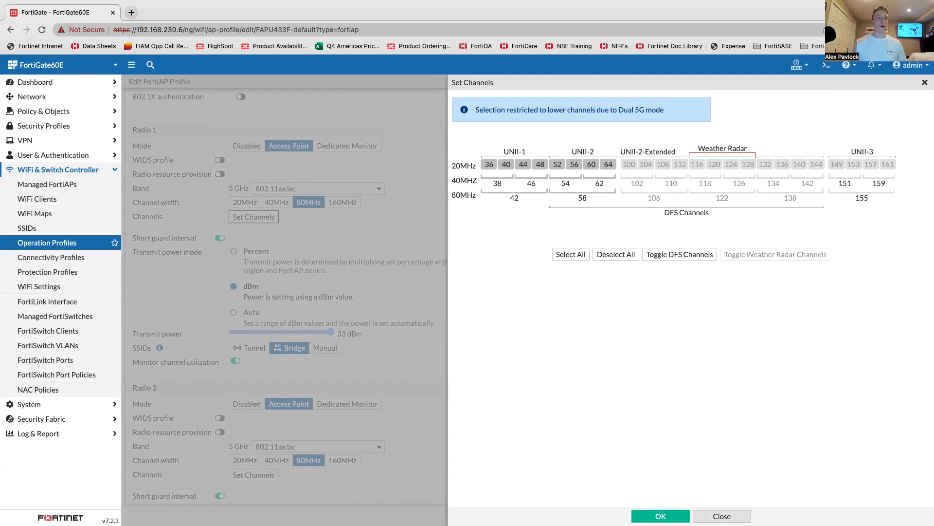
pyautogui.click(723, 514)
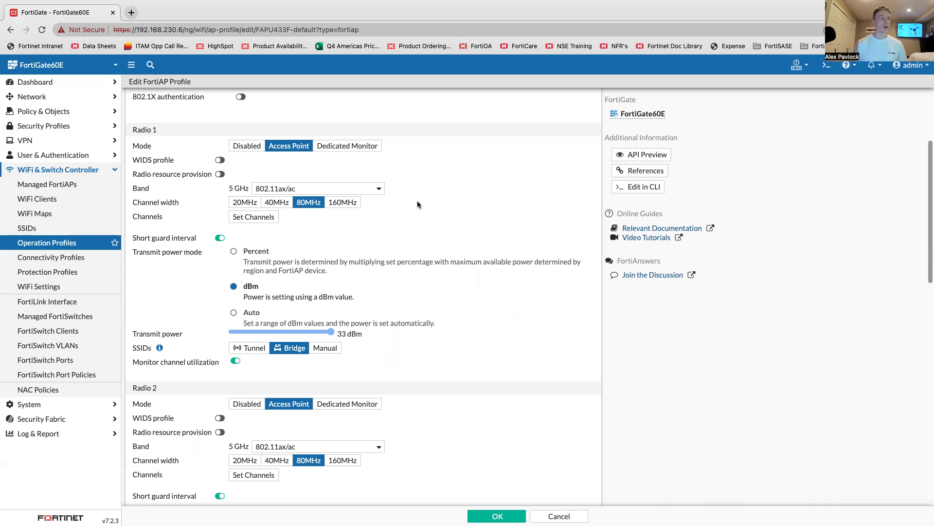
pyautogui.click(220, 174)
# - Try the Auto, Percent and dBm transmit power modes on Radio 1, and select Auto
pyautogui.click(234, 313)
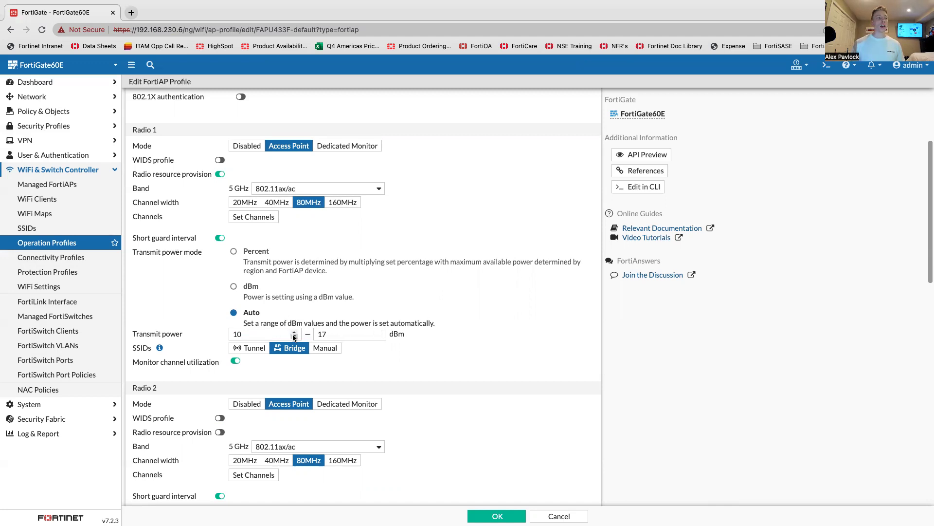
pyautogui.click(234, 251)
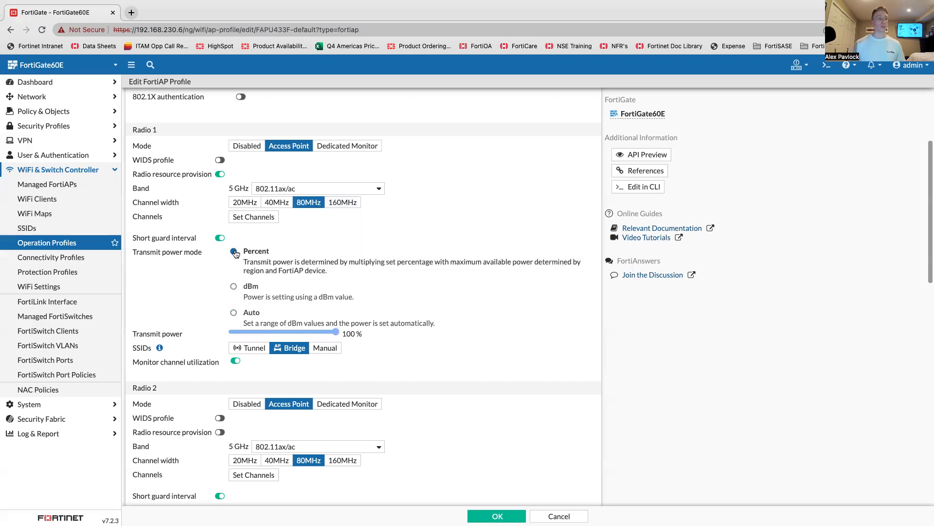
pyautogui.click(234, 287)
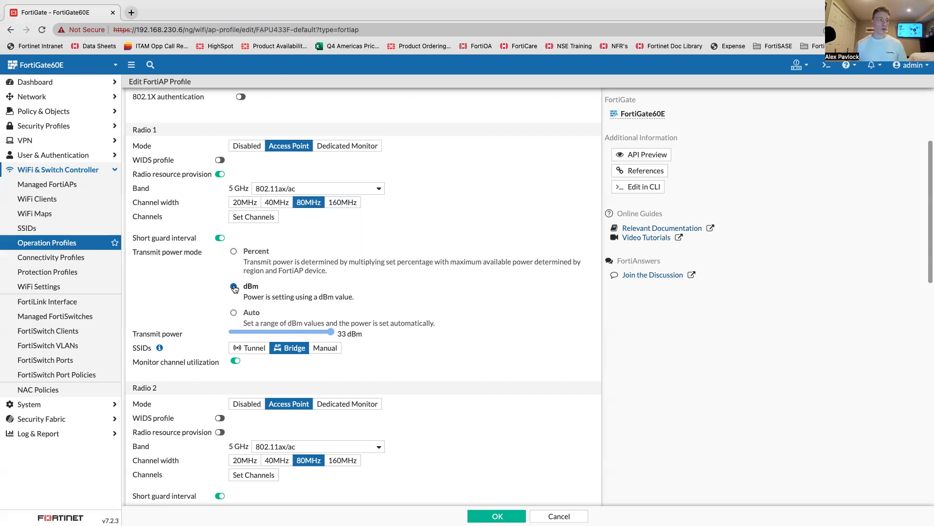
pyautogui.click(247, 310)
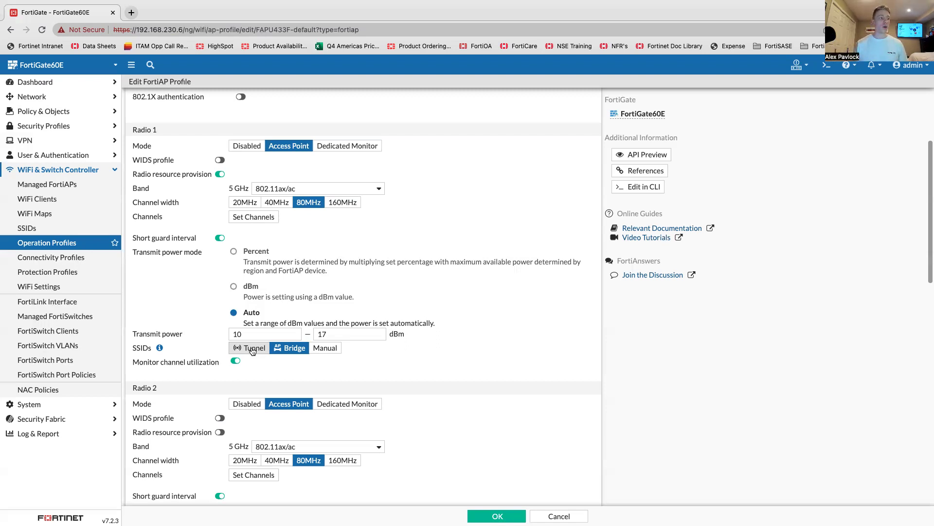
# - Try the Tunnel and Bridge SSID options on Radio 1, choose Manual and view the SSID selection list
pyautogui.click(252, 352)
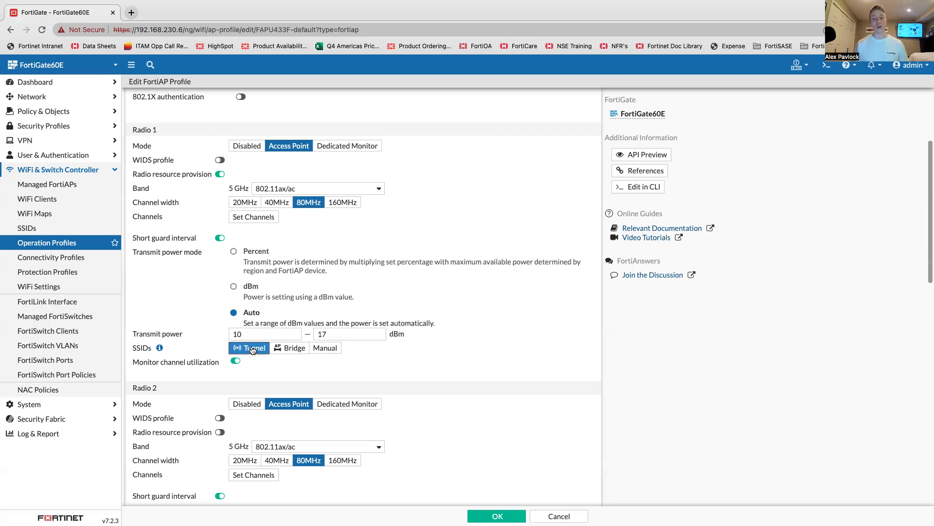
pyautogui.click(292, 352)
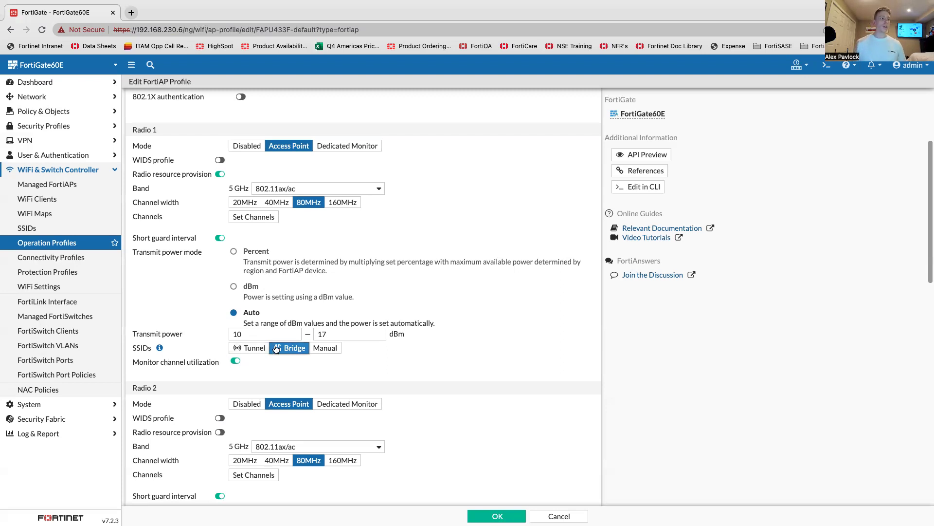
pyautogui.click(324, 349)
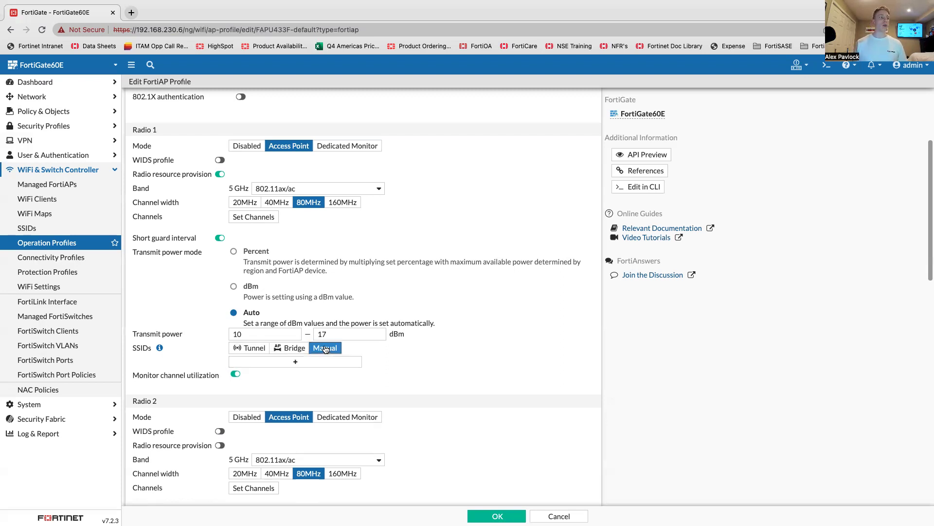
pyautogui.click(296, 362)
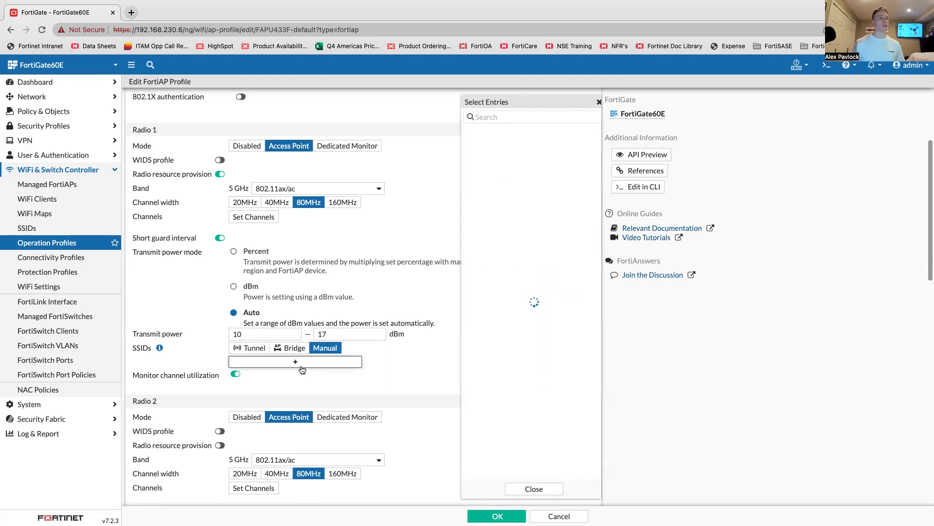
pyautogui.click(594, 103)
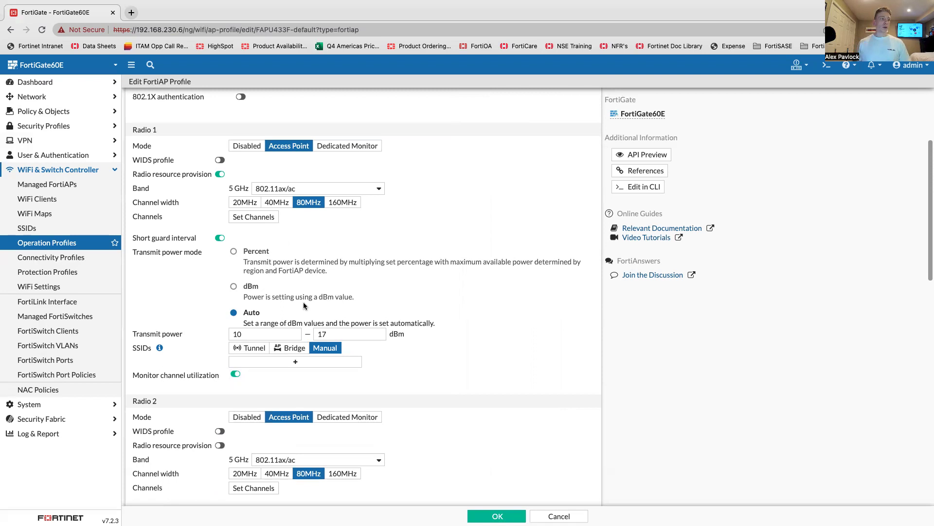
# - Examine the profile's Radio 2, Radio 3, FortiPresence and advanced settings, and leave the profile without saving
pyautogui.scroll(-6, 303, 303)
pyautogui.scroll(5, 303, 303)
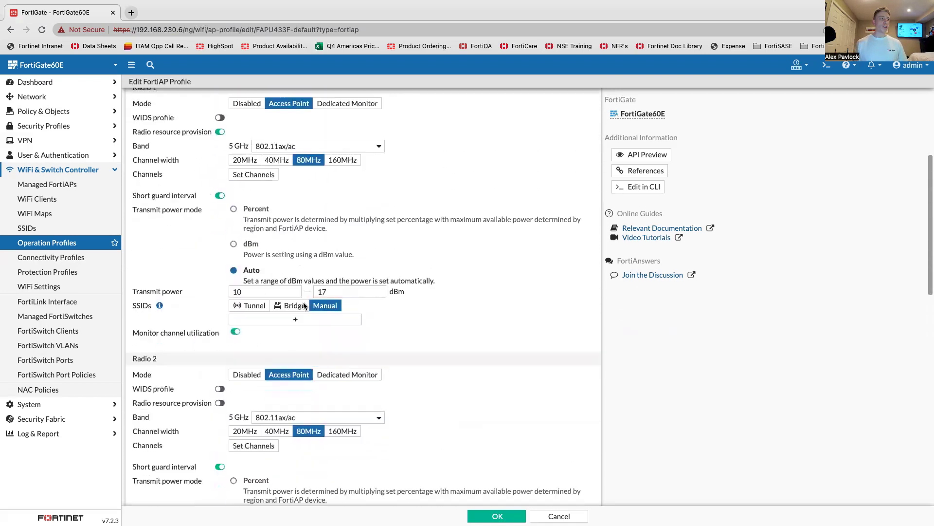
pyautogui.scroll(-4, 303, 305)
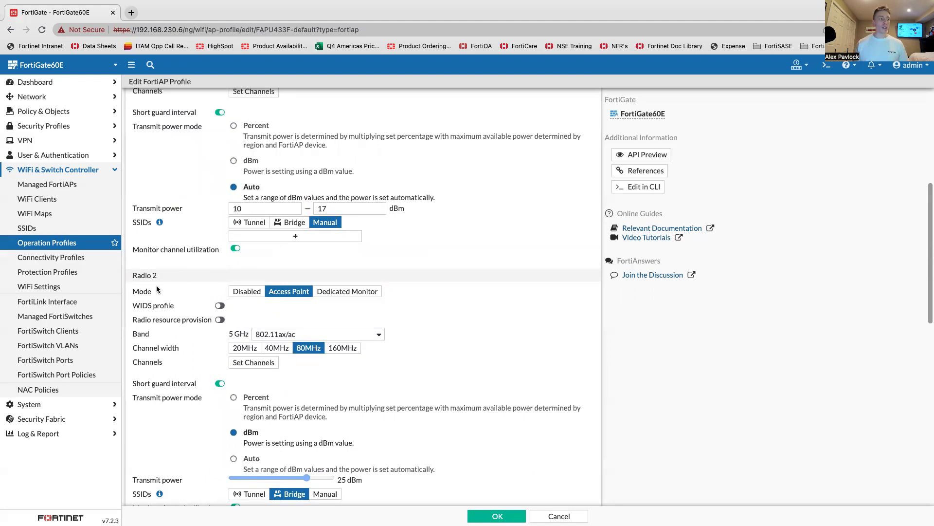
pyautogui.scroll(-6, 165, 296)
pyautogui.scroll(-2, 165, 296)
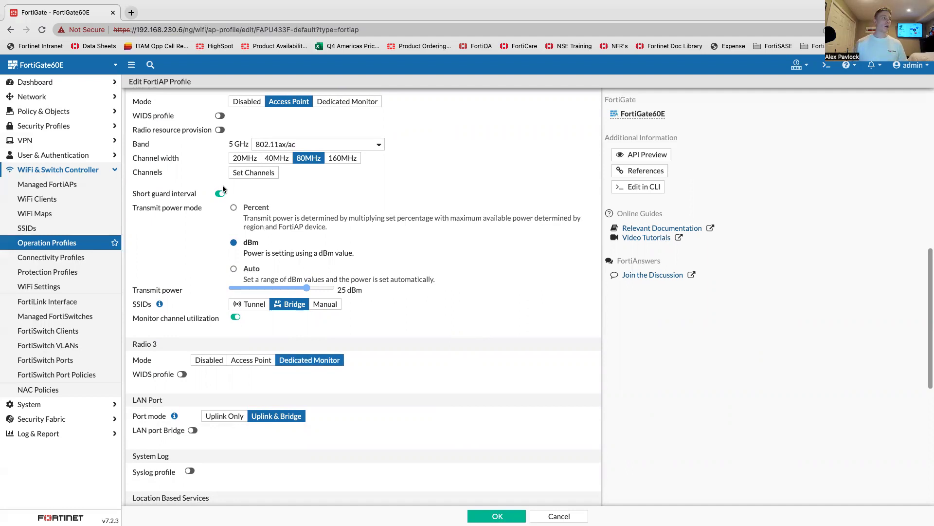
pyautogui.scroll(5, 223, 187)
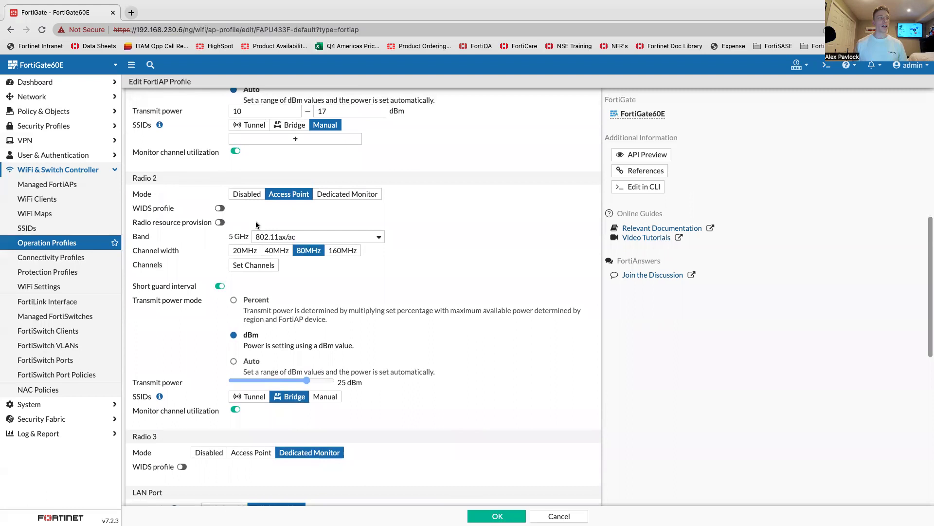
pyautogui.scroll(1, 267, 291)
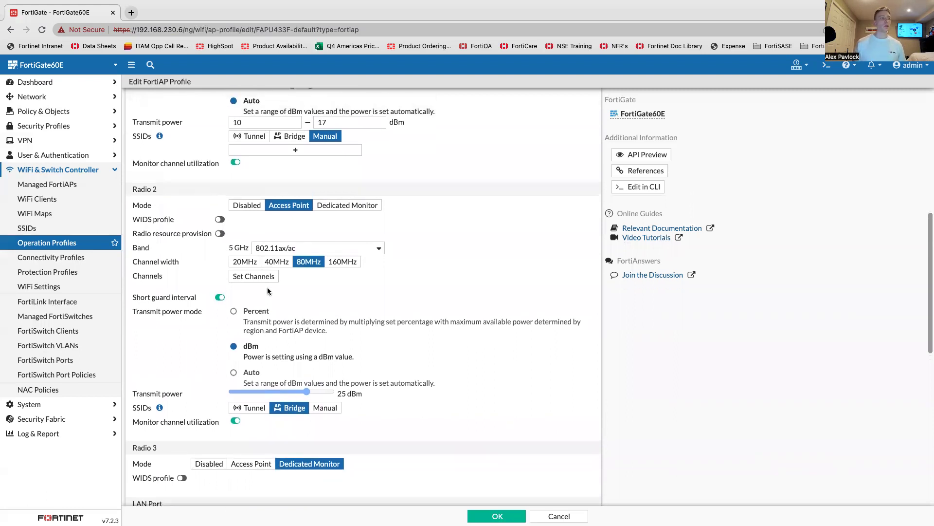
pyautogui.scroll(10, 268, 291)
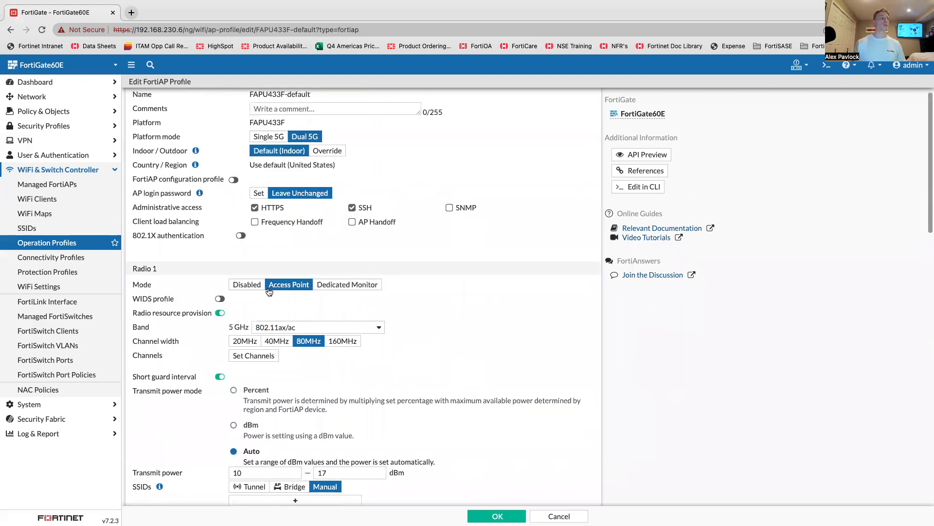
pyautogui.scroll(-11, 269, 291)
pyautogui.scroll(-9, 267, 290)
pyautogui.scroll(-2, 268, 291)
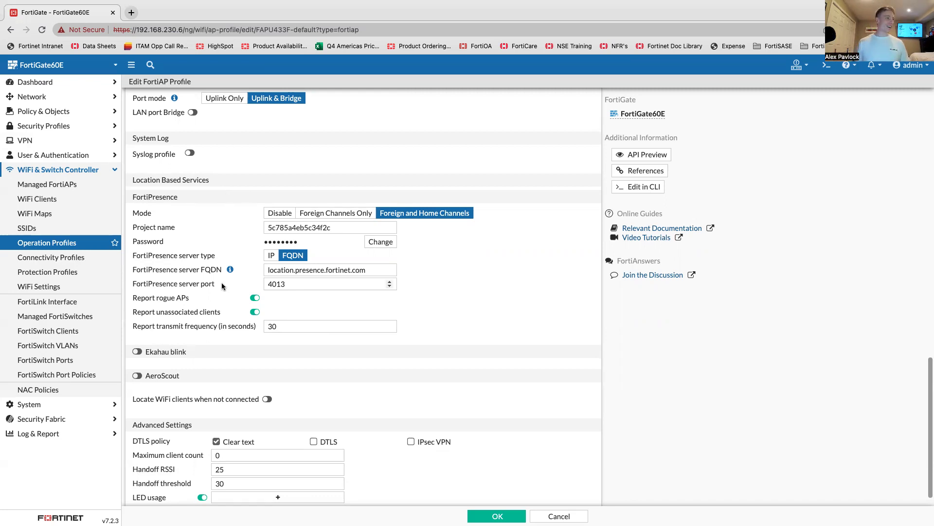
pyautogui.scroll(-1, 222, 287)
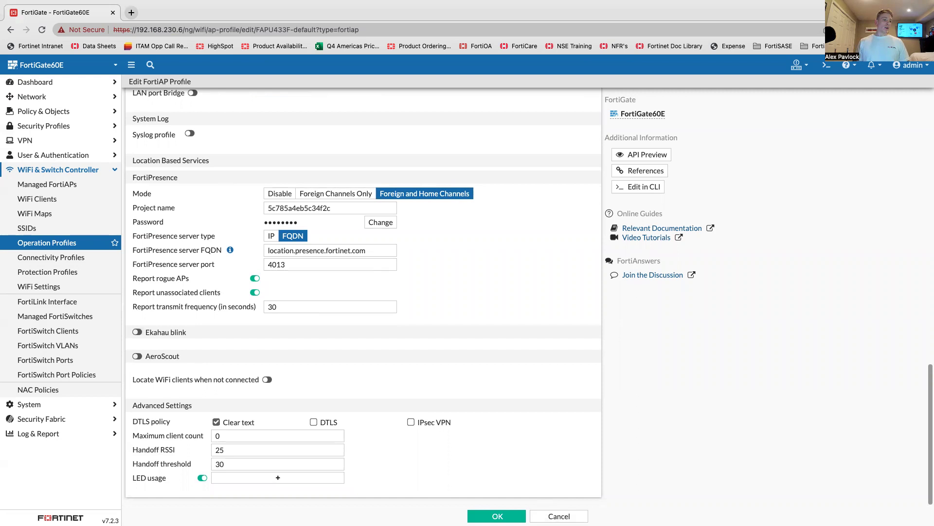
pyautogui.click(559, 516)
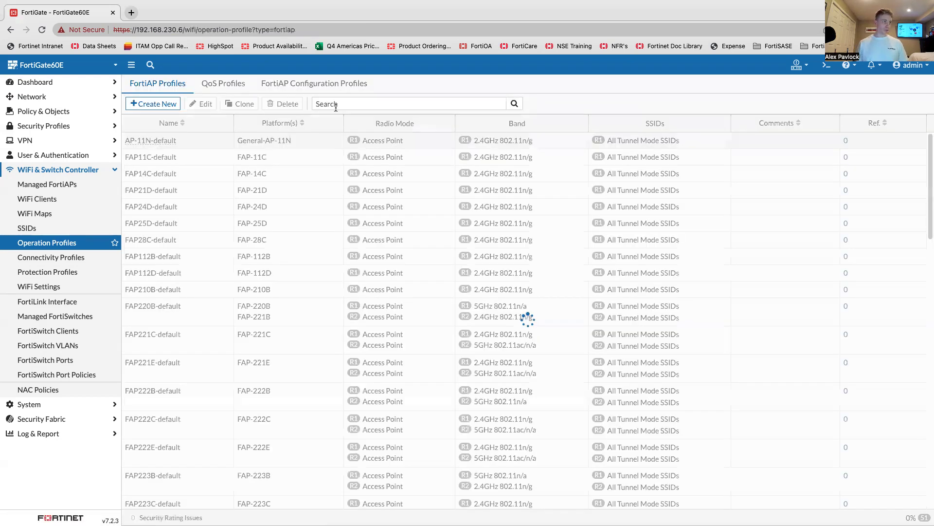
# - View the QoS profiles and open a blank new QoS profile to examine its bandwidth and WMM options
pyautogui.click(211, 90)
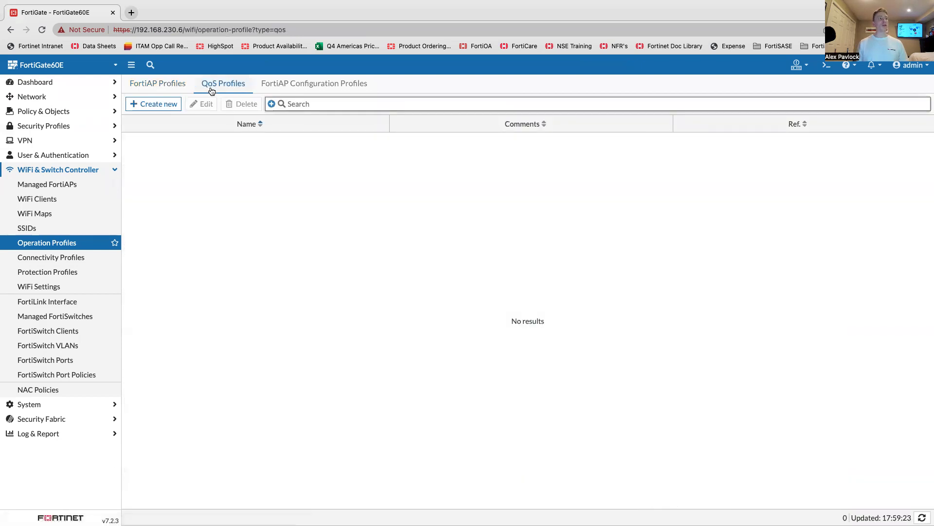
pyautogui.click(179, 102)
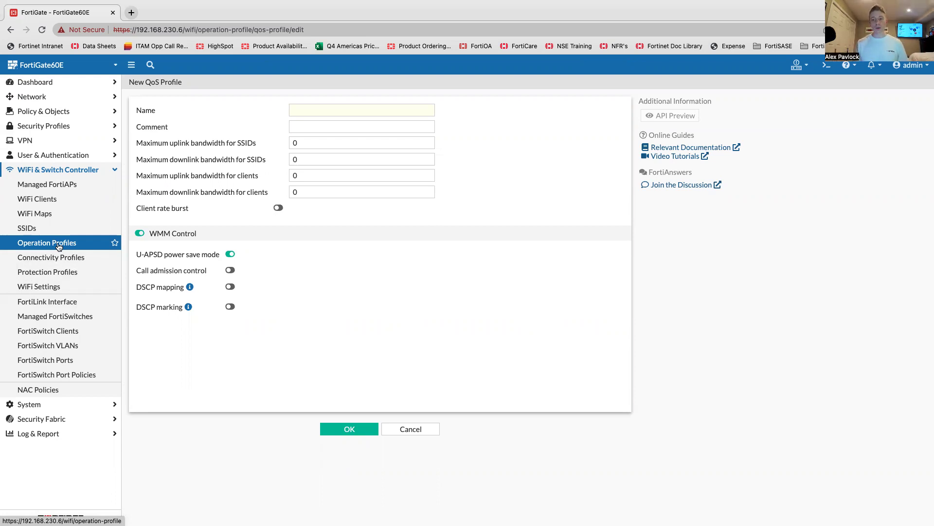
# - Start a new tunnel-mode SSID and name it Guest
pyautogui.click(53, 229)
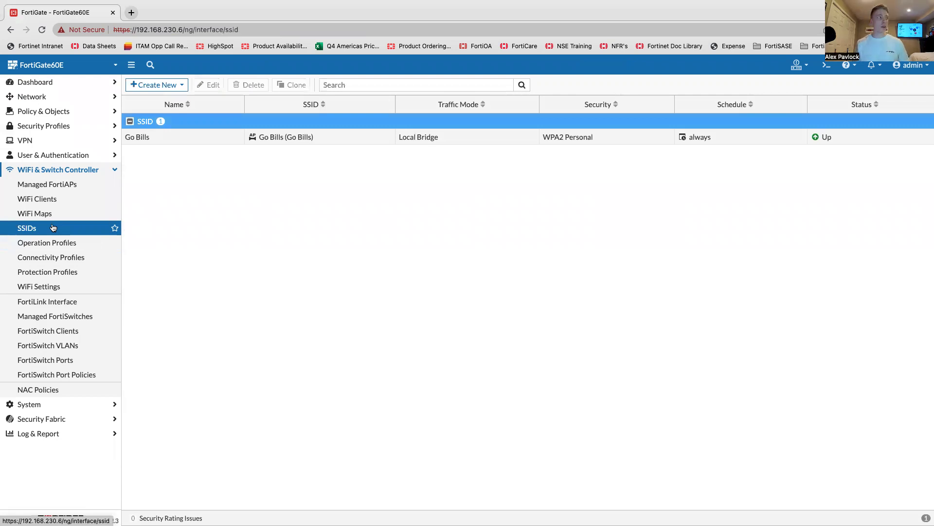
pyautogui.click(155, 142)
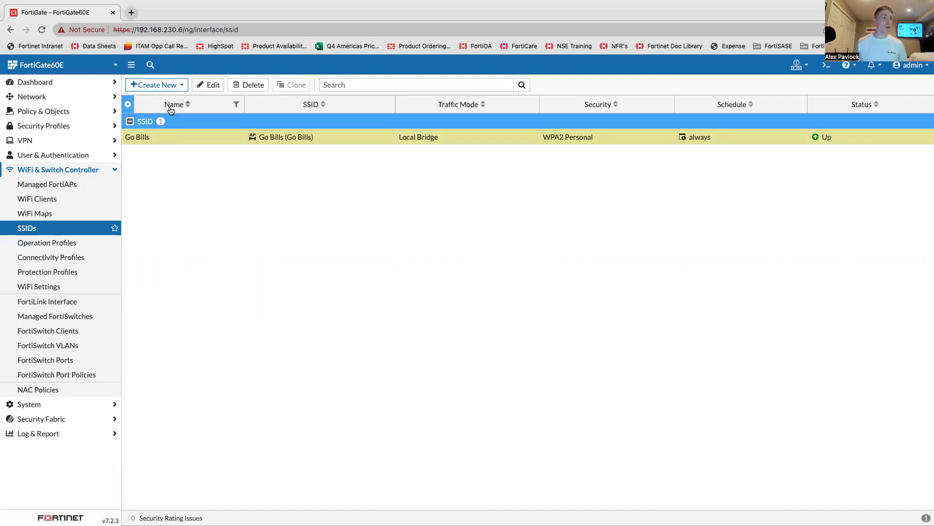
pyautogui.click(165, 85)
pyautogui.click(156, 98)
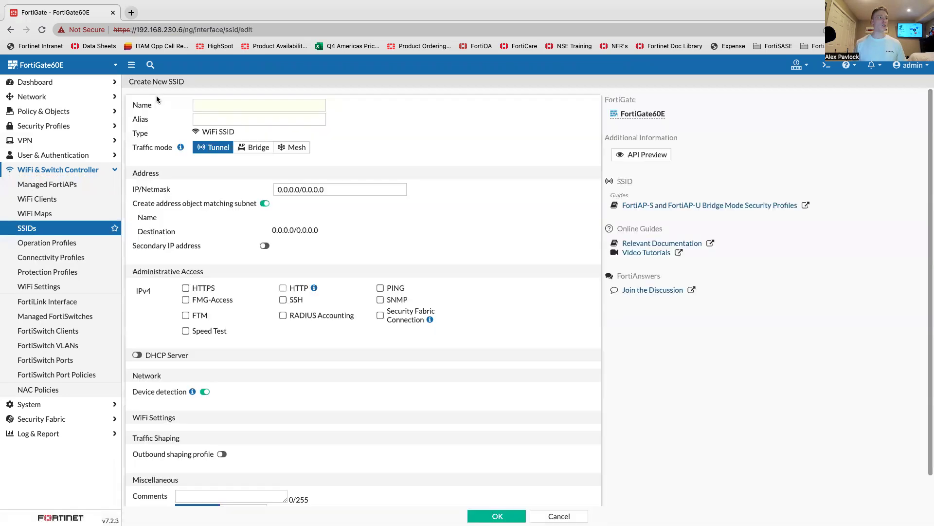
pyautogui.click(219, 105)
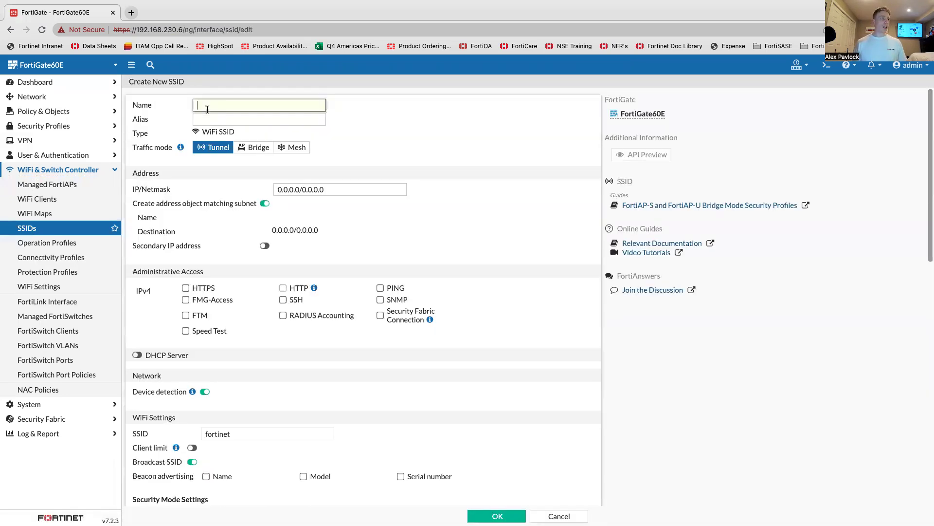
pyautogui.write('Guey')
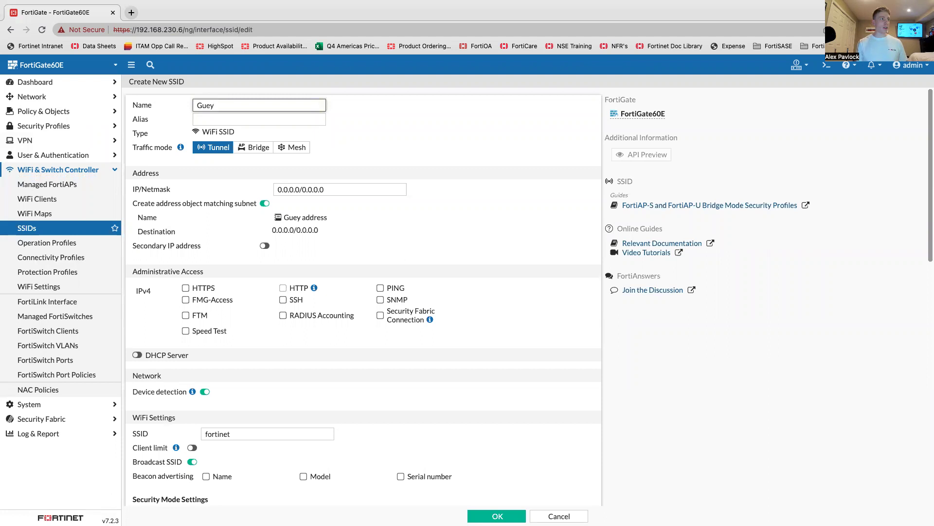
pyautogui.press('BackSpace')
pyautogui.write('st')
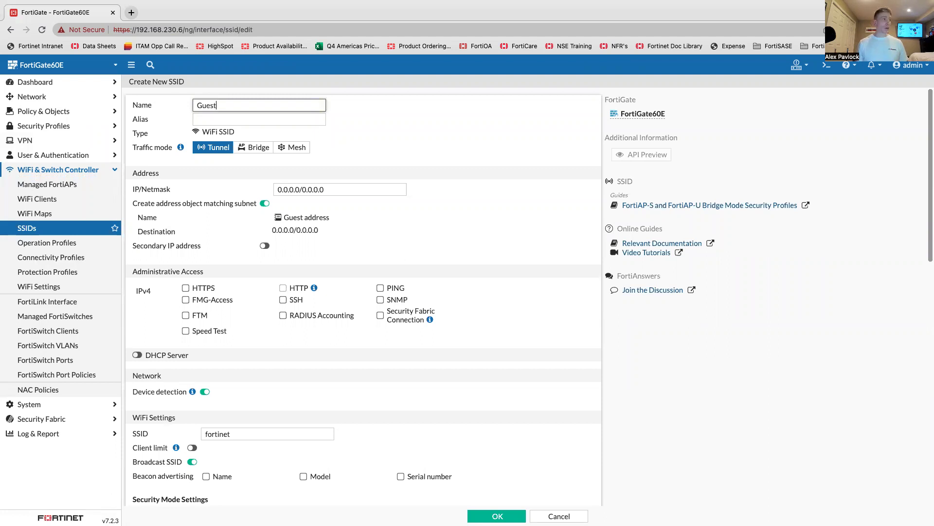
pyautogui.click(334, 122)
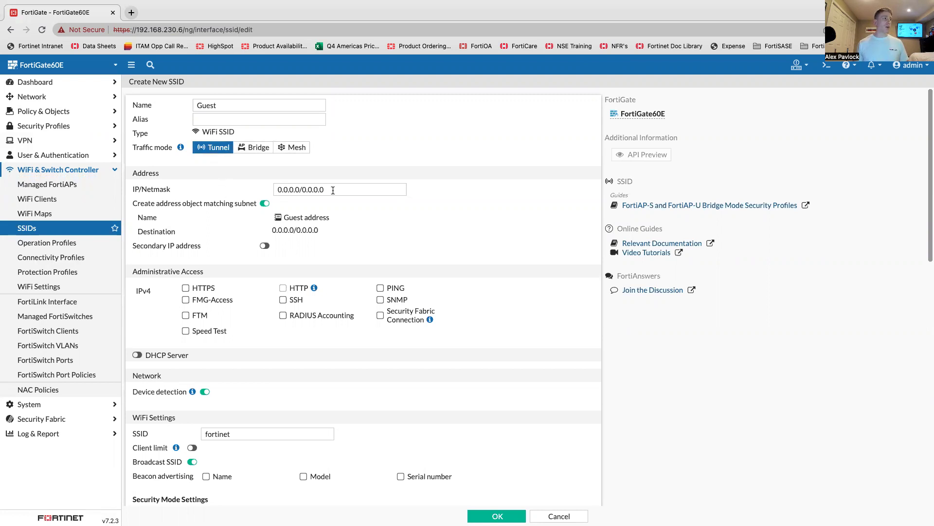
# - Set the Guest SSID's IP/Netmask to 192.168.20.1 255.255.255.0 and enable its DHCP server
pyautogui.moveTo(333, 190); pyautogui.dragTo(245, 191)
pyautogui.press('BackSpace')
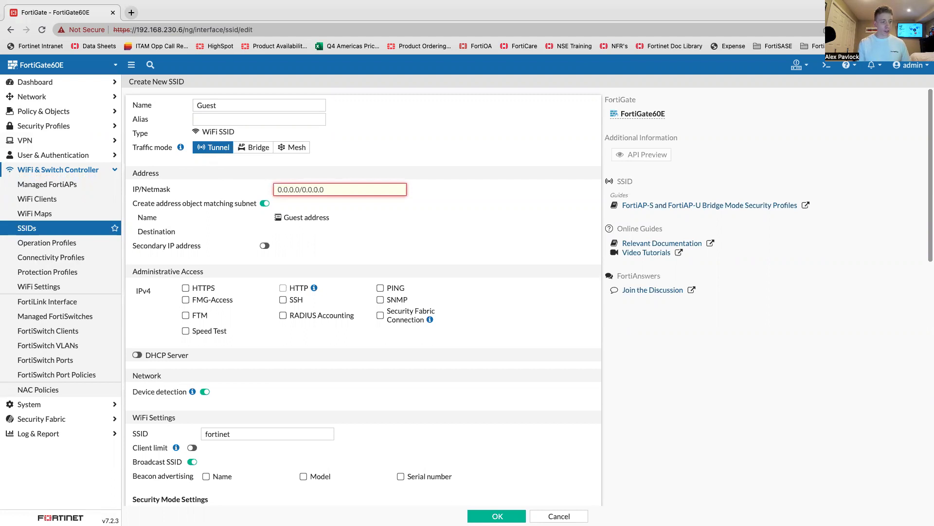
pyautogui.write('192.168')
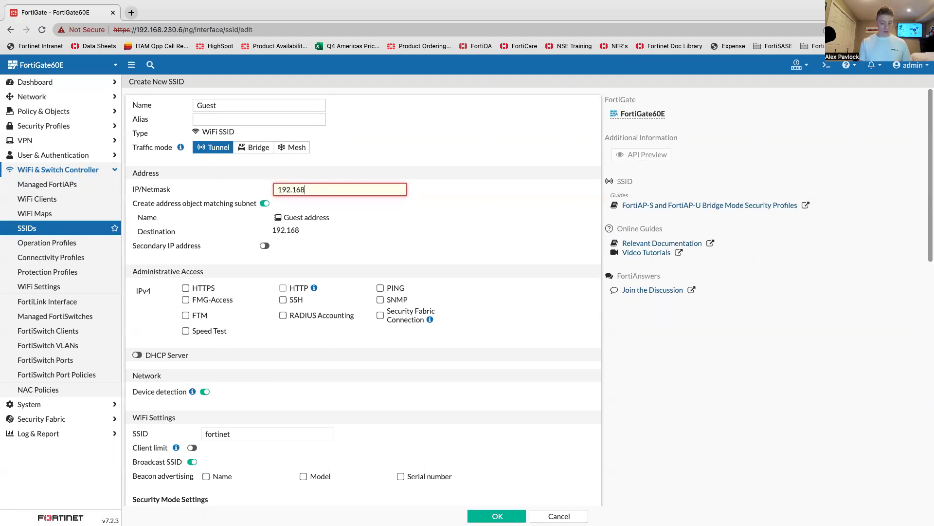
pyautogui.write('.20.1')
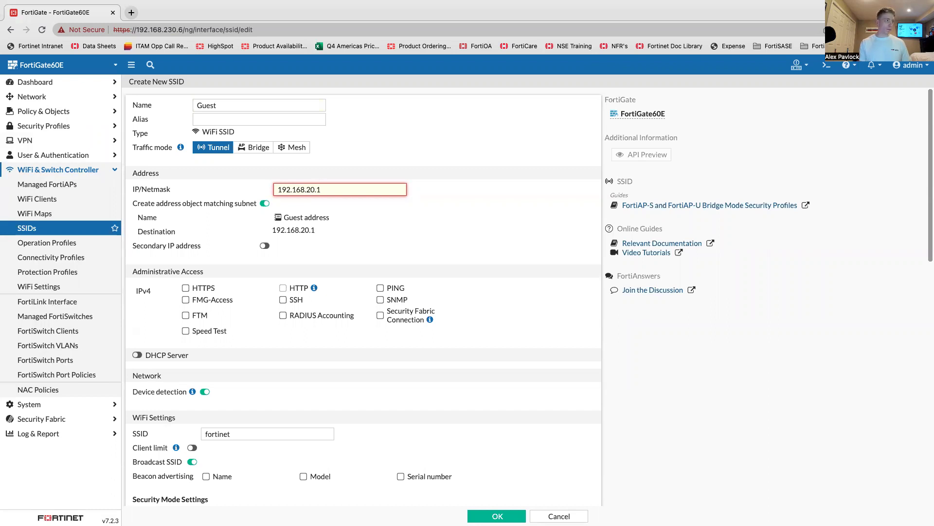
pyautogui.click(138, 365)
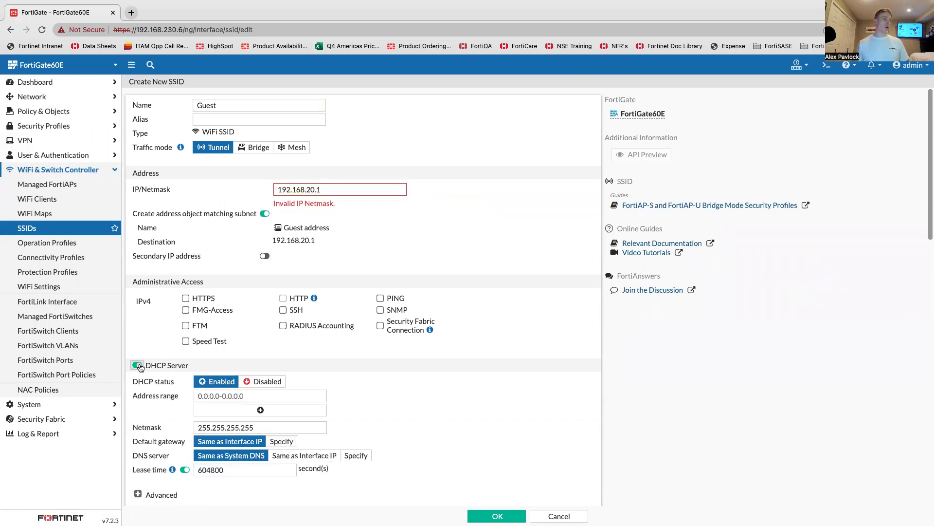
pyautogui.click(243, 396)
pyautogui.click(341, 192)
pyautogui.write('255.255.255.0')
pyautogui.moveTo(229, 191); pyautogui.dragTo(222, 184)
pyautogui.click(222, 184)
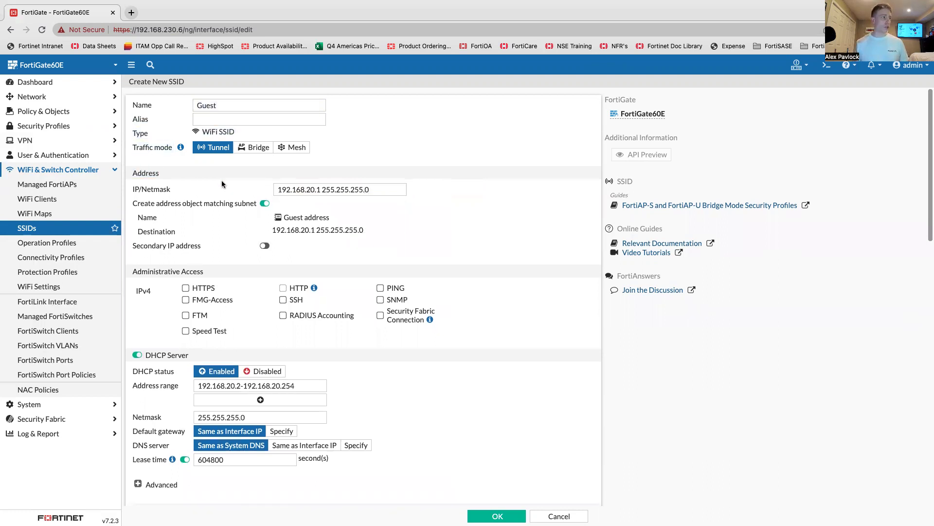
# - Allow HTTPS, HTTP and PING administrative access on the new Guest SSID
pyautogui.click(186, 288)
pyautogui.click(283, 288)
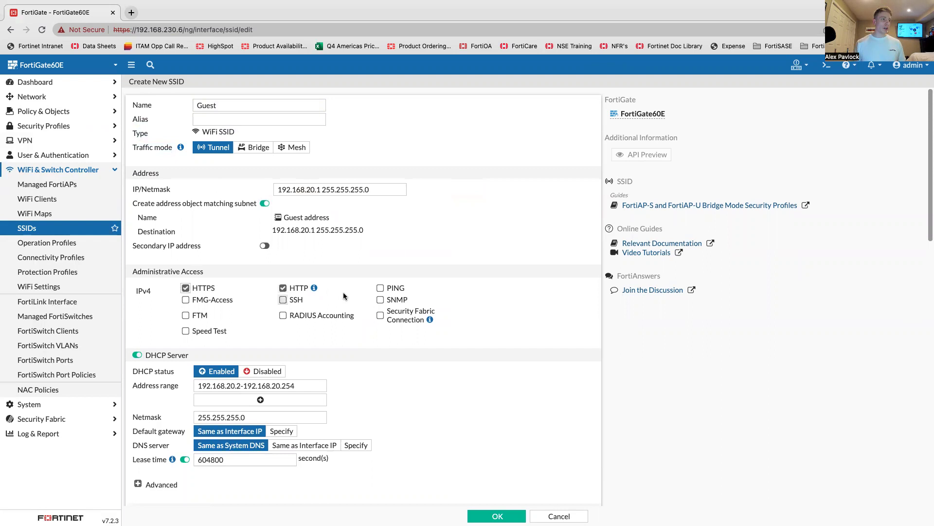
pyautogui.click(392, 290)
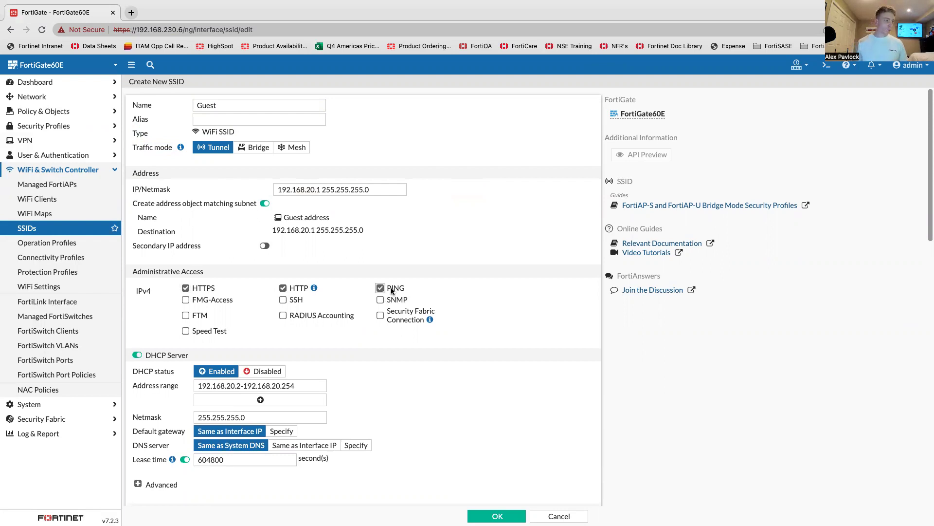
# - Set the Guest SSID's security mode to Captive Portal in its WiFi settings
pyautogui.scroll(-5, 363, 367)
pyautogui.scroll(-4, 363, 369)
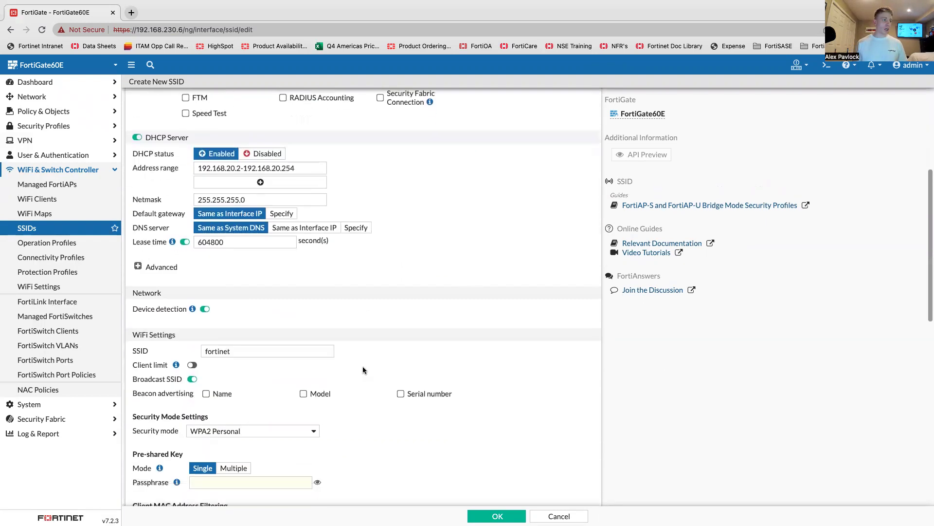
pyautogui.scroll(8, 363, 370)
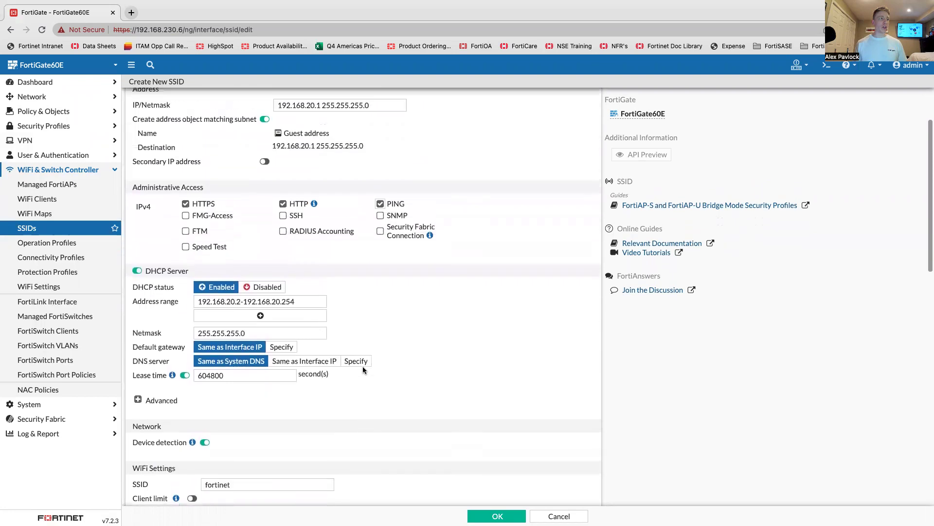
pyautogui.scroll(-1, 363, 370)
pyautogui.scroll(-12, 363, 369)
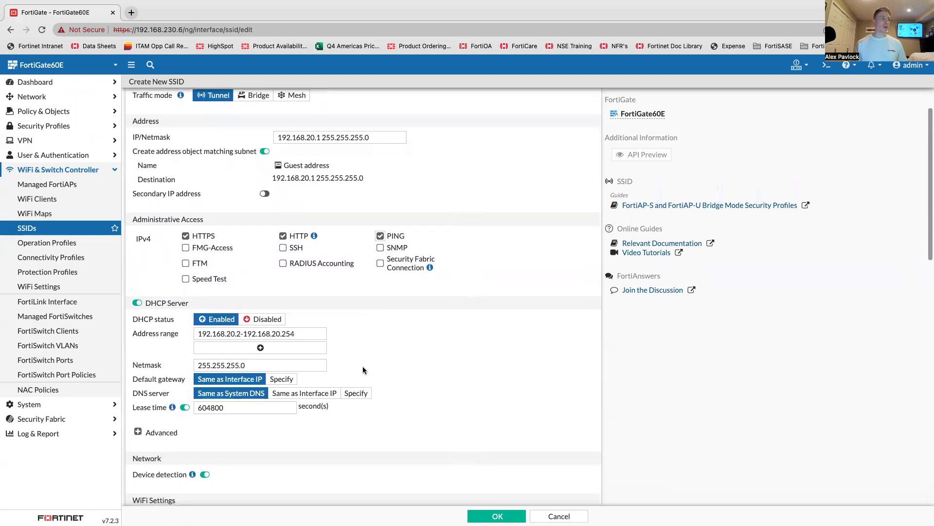
pyautogui.scroll(-2, 363, 370)
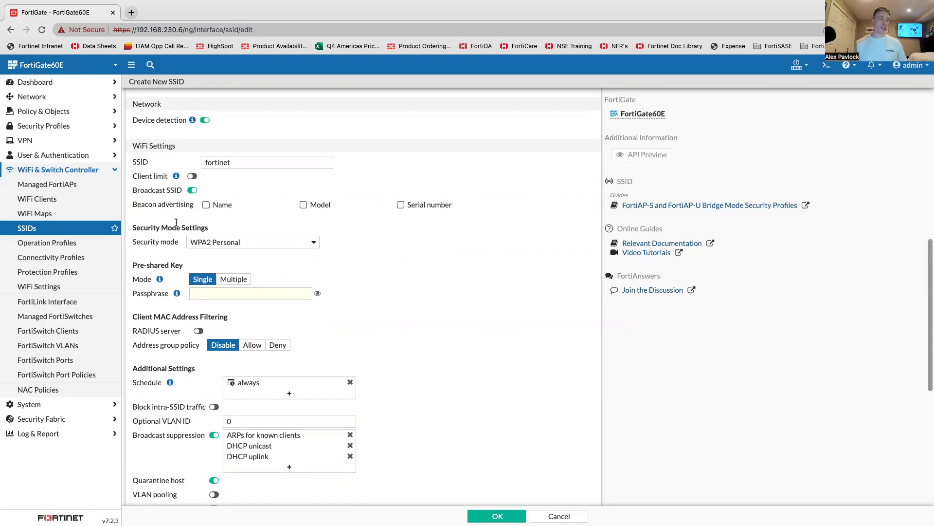
pyautogui.click(233, 242)
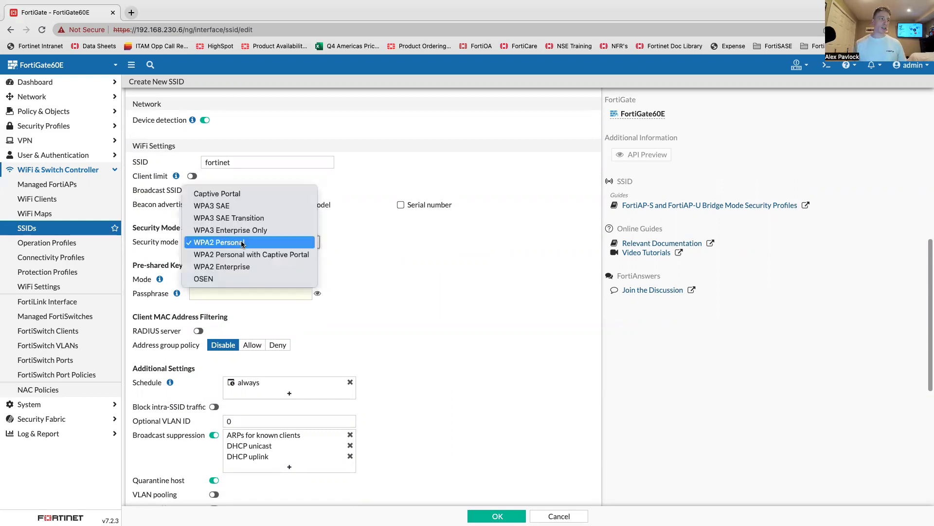
pyautogui.click(240, 191)
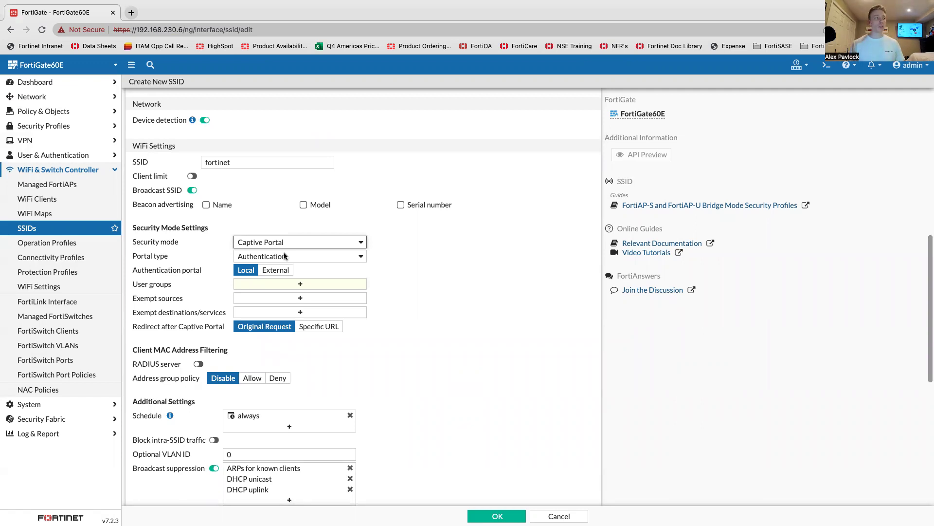
# - Compare the captive portal's External and Local authentication options, keep Local, and view the selectable user groups without choosing one
pyautogui.click(278, 271)
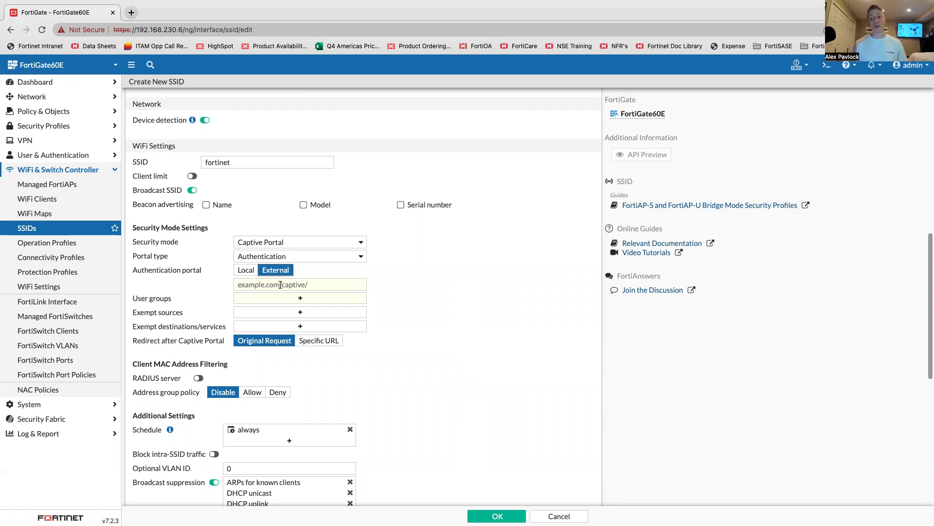
pyautogui.click(281, 285)
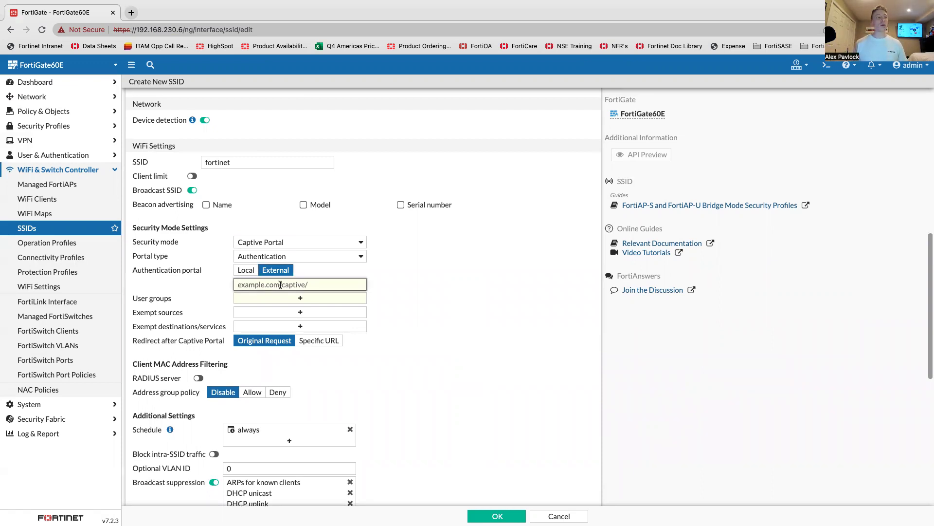
pyautogui.click(245, 271)
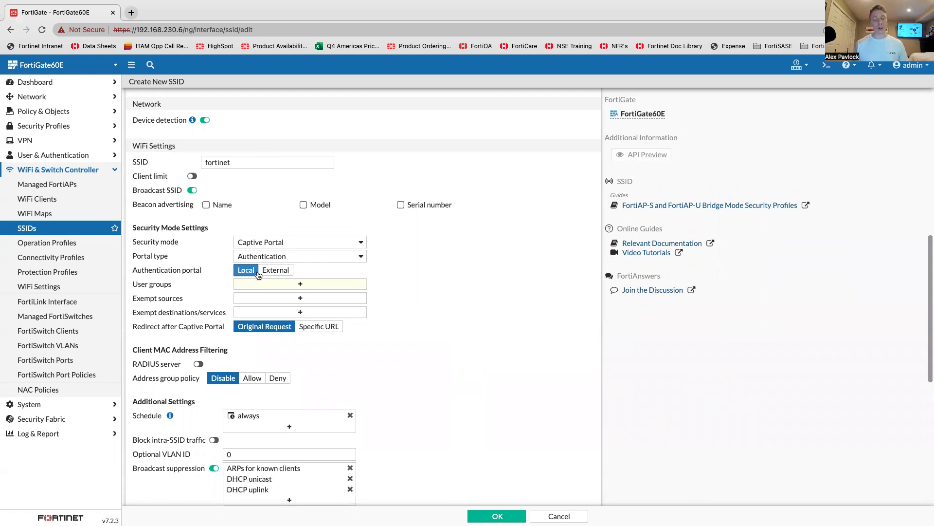
pyautogui.click(273, 285)
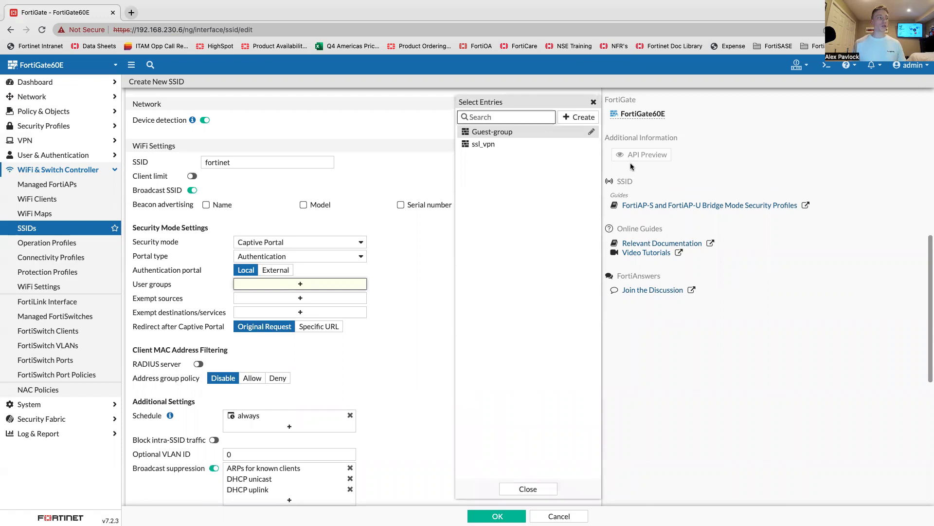
pyautogui.click(594, 103)
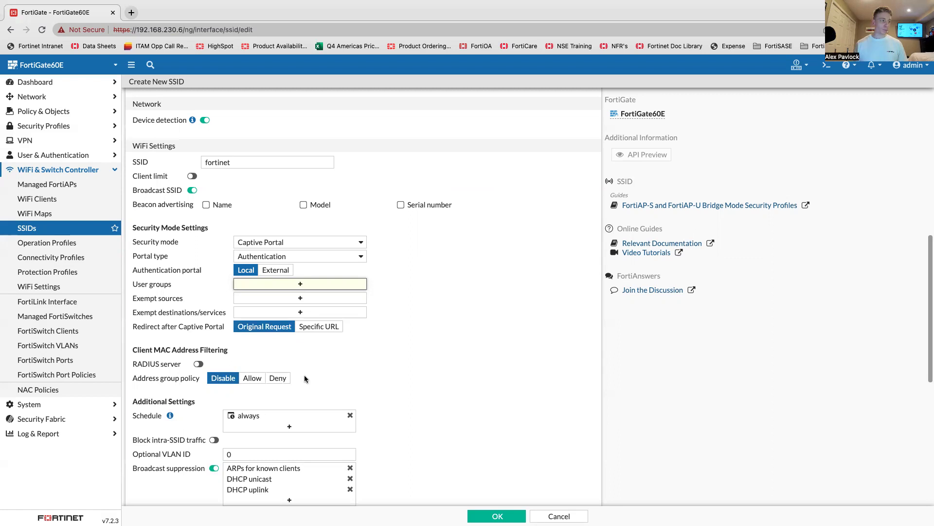
# - Examine the SSID's client MAC filtering, schedule details, additional and advanced settings, and traffic shaping options
pyautogui.scroll(-5, 330, 348)
pyautogui.scroll(-3, 330, 347)
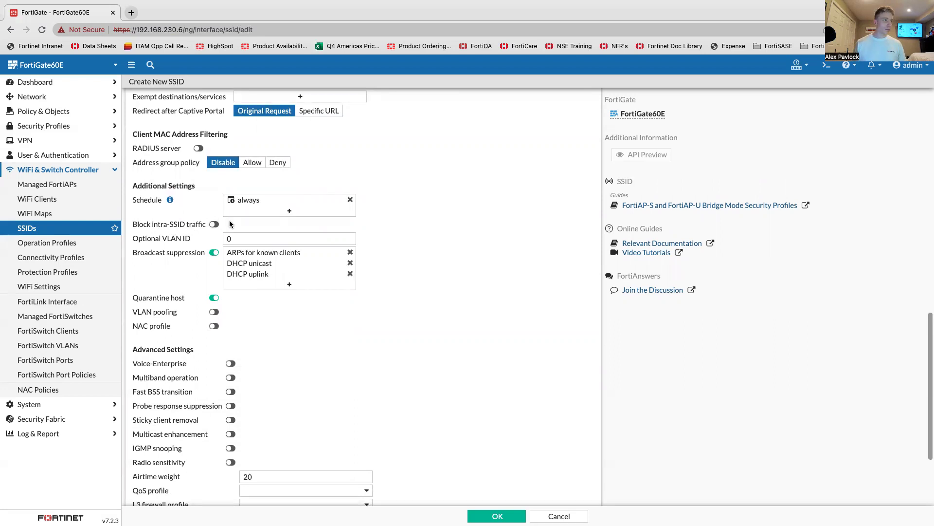
pyautogui.moveTo(304, 202)
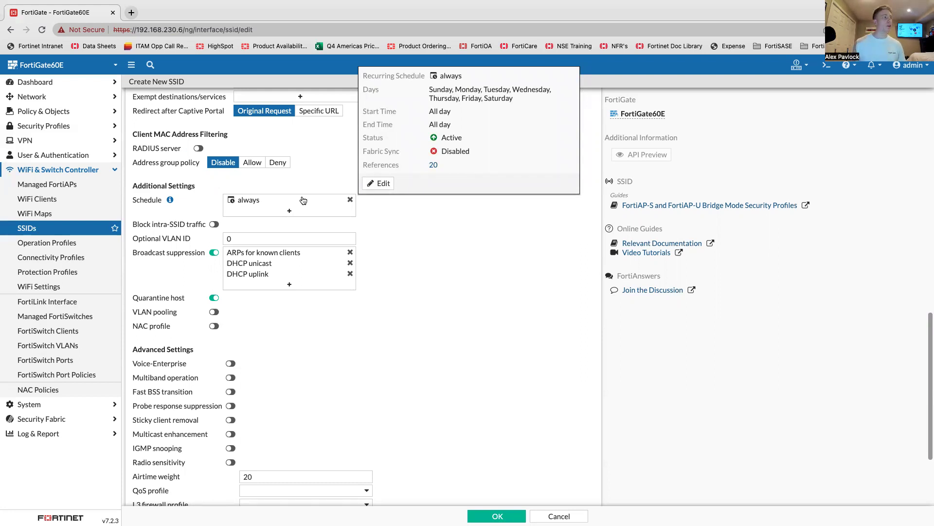
pyautogui.scroll(-3, 294, 318)
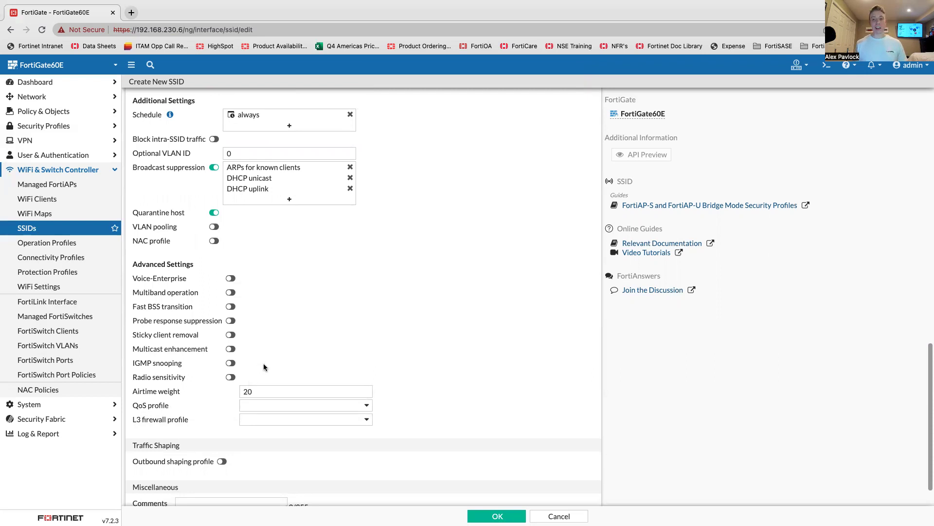
pyautogui.scroll(-2, 264, 364)
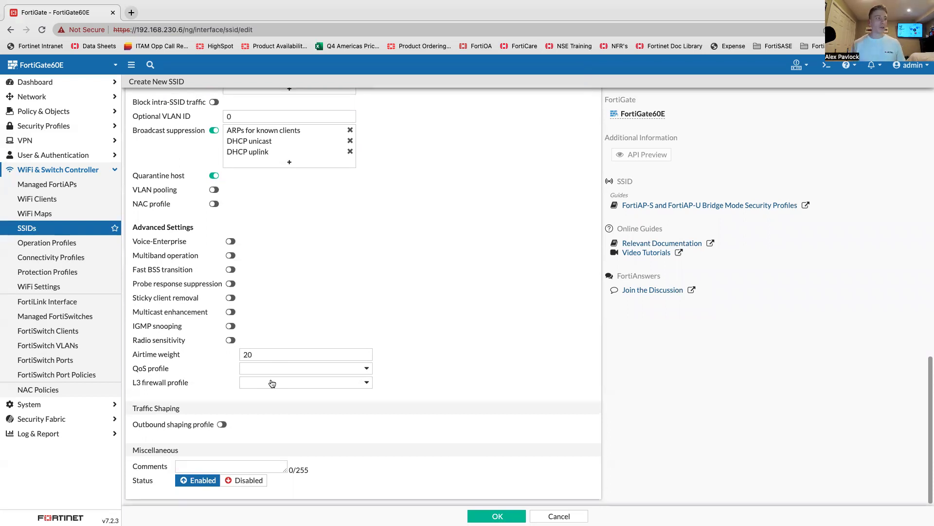
# - Open a blank L3 firewall profile from the protection profiles and examine its new IPv4 rule options without adding a rule
pyautogui.click(97, 273)
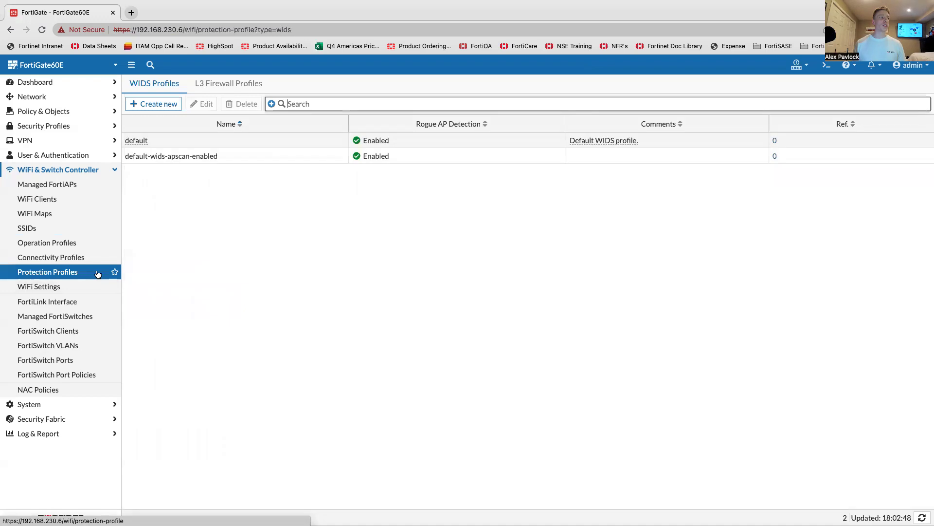
pyautogui.click(235, 85)
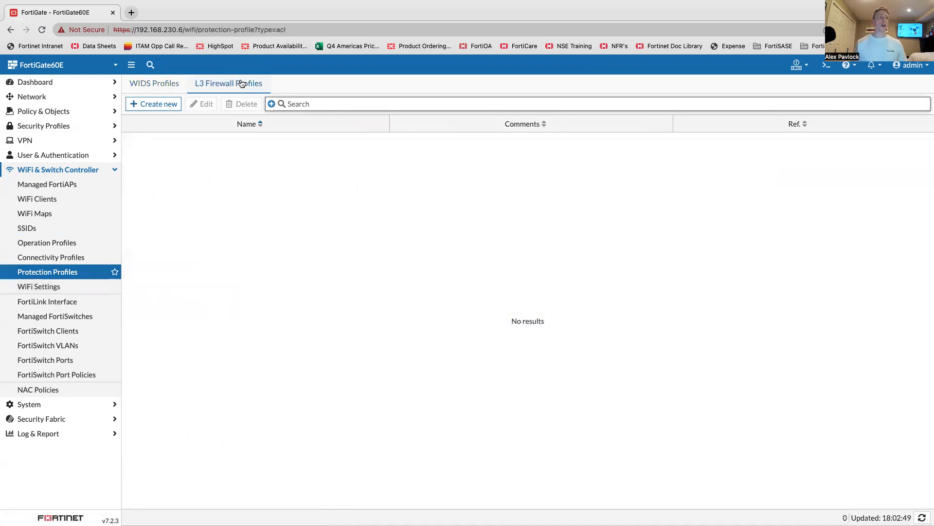
pyautogui.click(156, 103)
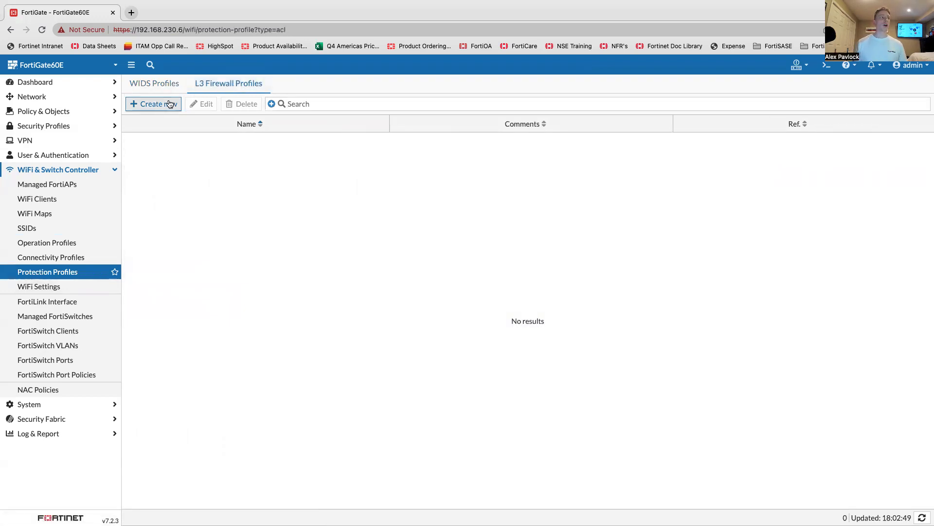
pyautogui.click(169, 160)
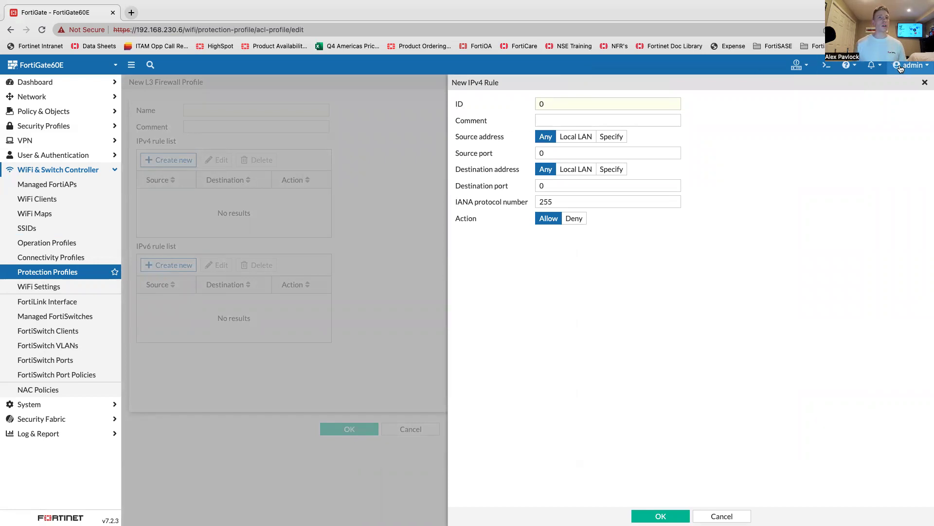
pyautogui.click(924, 81)
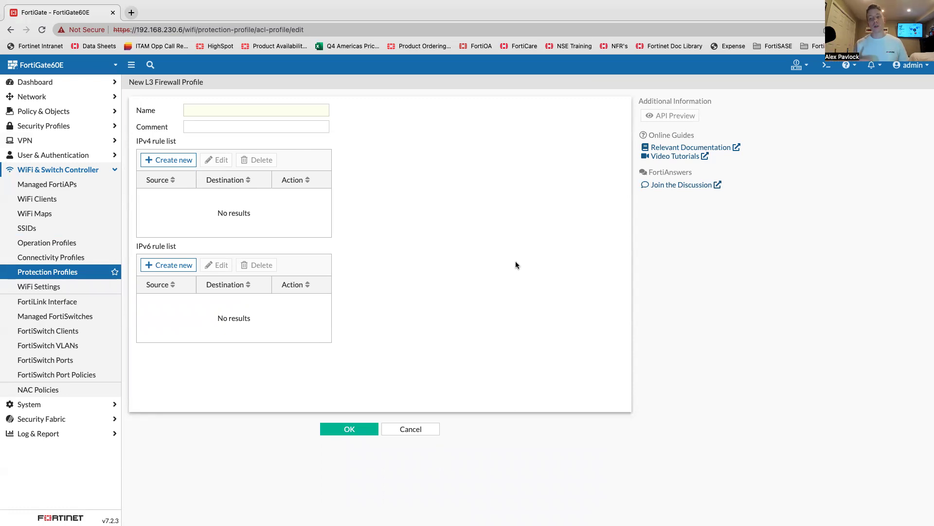
# - Open a blank WIDS profile to examine its rogue AP and intrusion detection settings, and leave it without saving
pyautogui.click(64, 275)
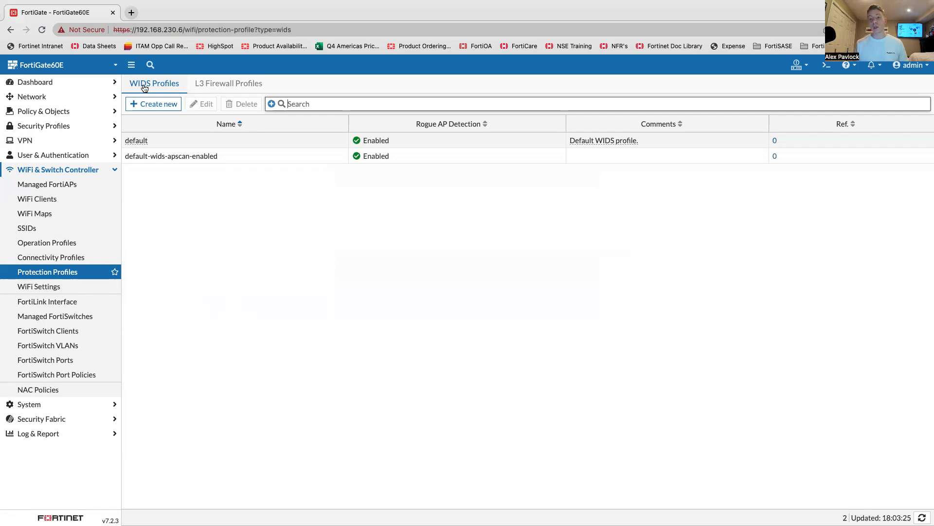
pyautogui.click(158, 104)
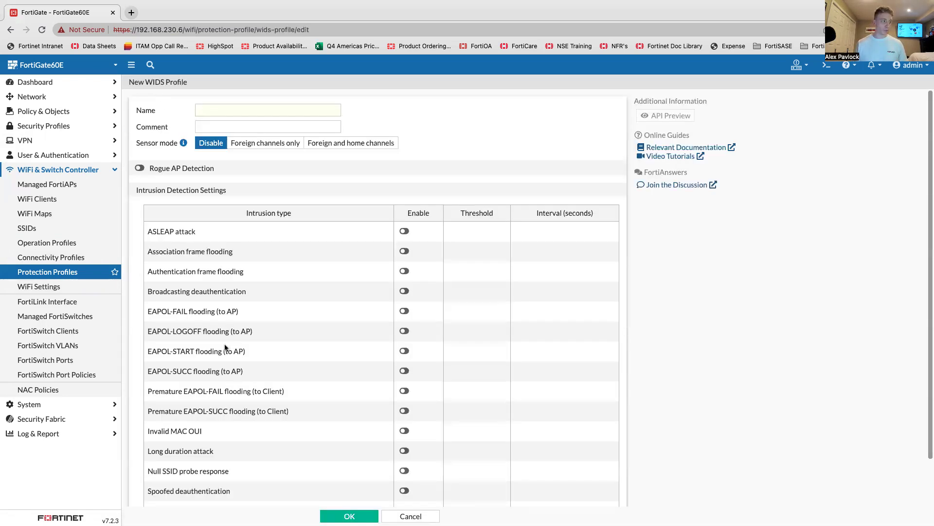
pyautogui.scroll(-2, 224, 344)
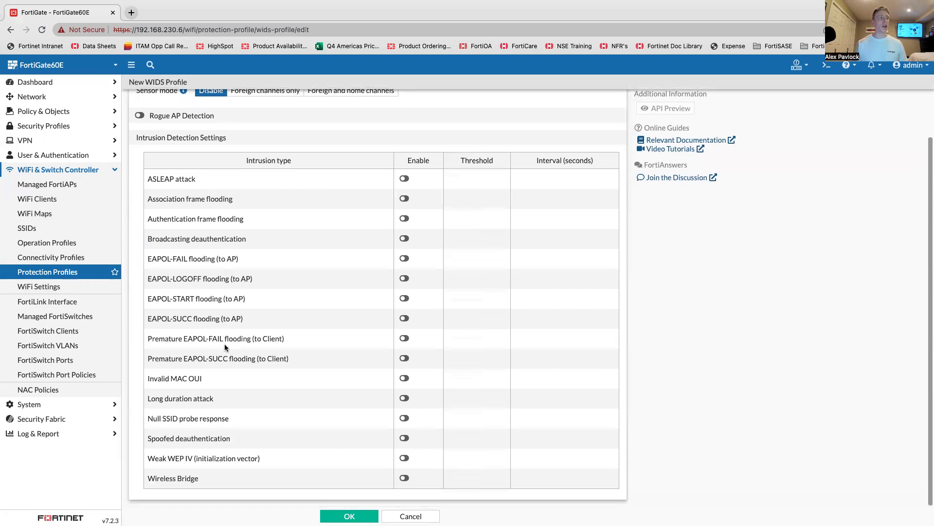
pyautogui.scroll(1, 224, 346)
pyautogui.click(411, 516)
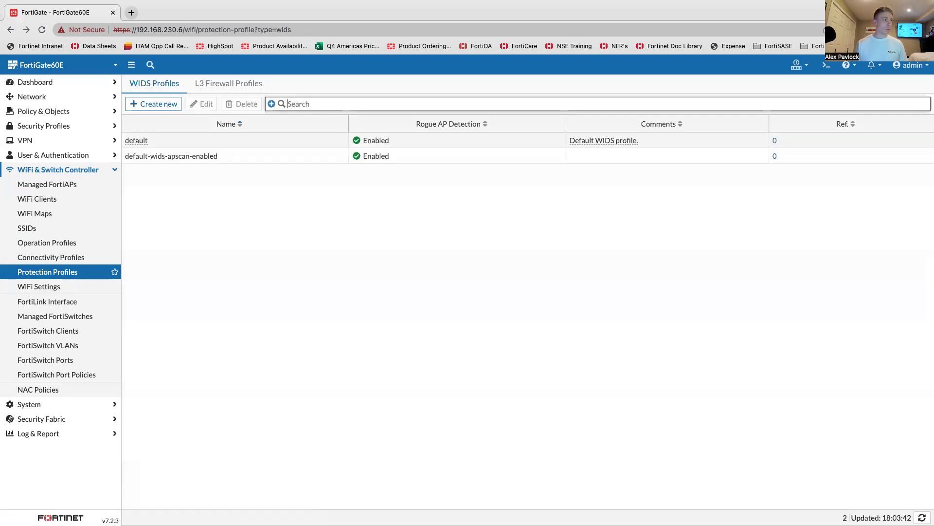
# - View the SSID list, and check which FortiAP profiles can be assigned to the managed access point U433F
pyautogui.click(68, 226)
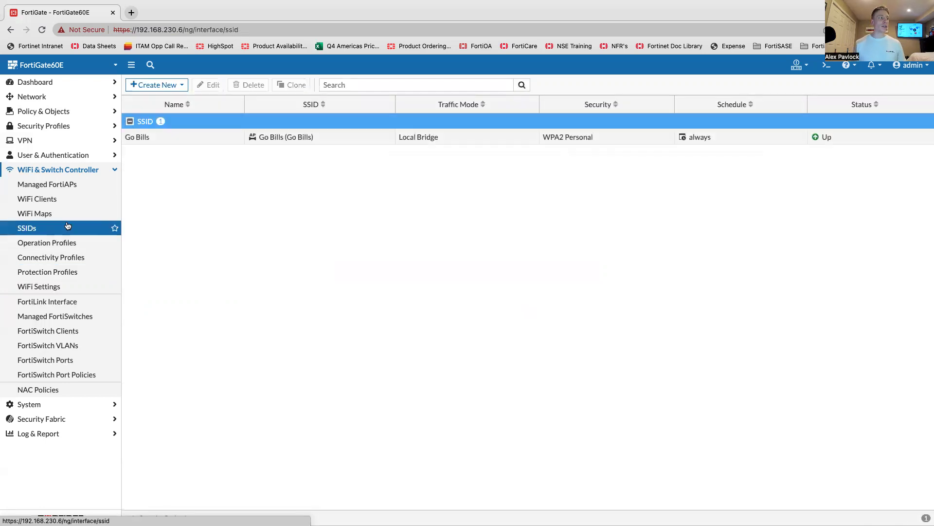
pyautogui.click(72, 185)
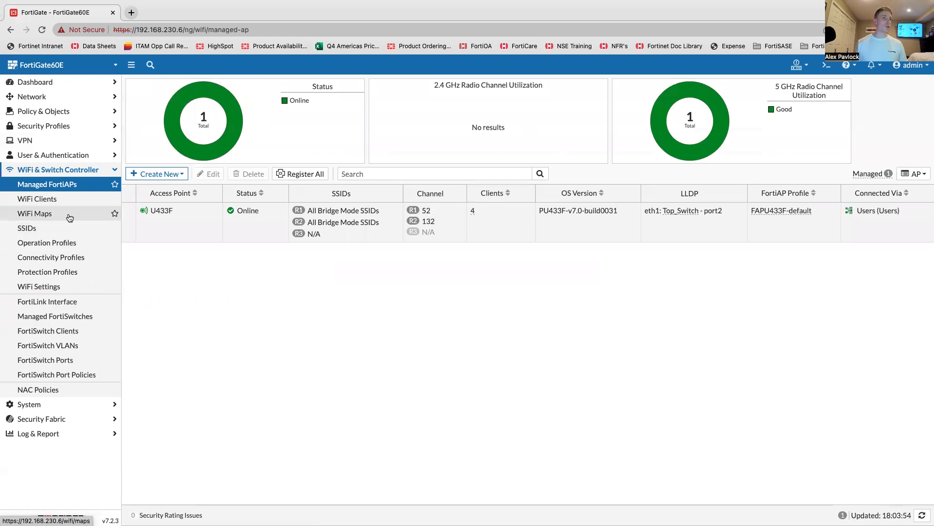
pyautogui.rightClick(168, 223)
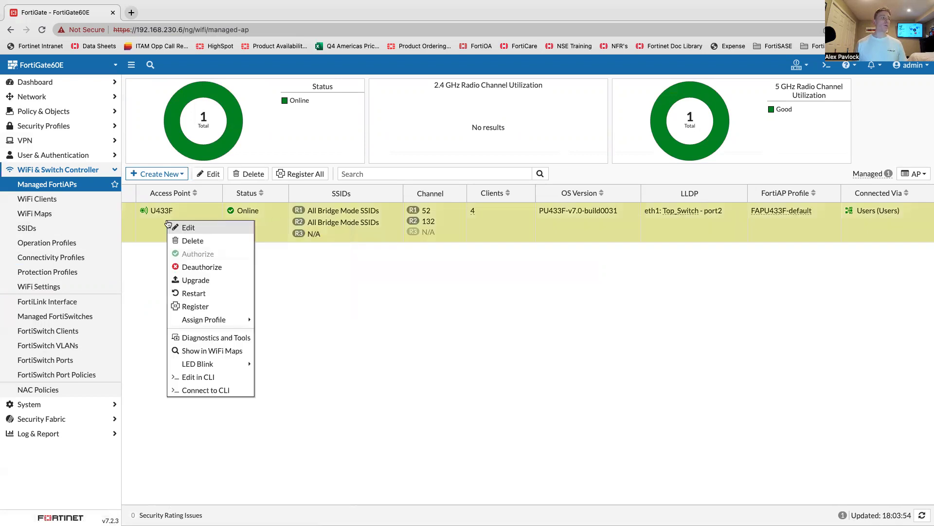
pyautogui.moveTo(214, 319)
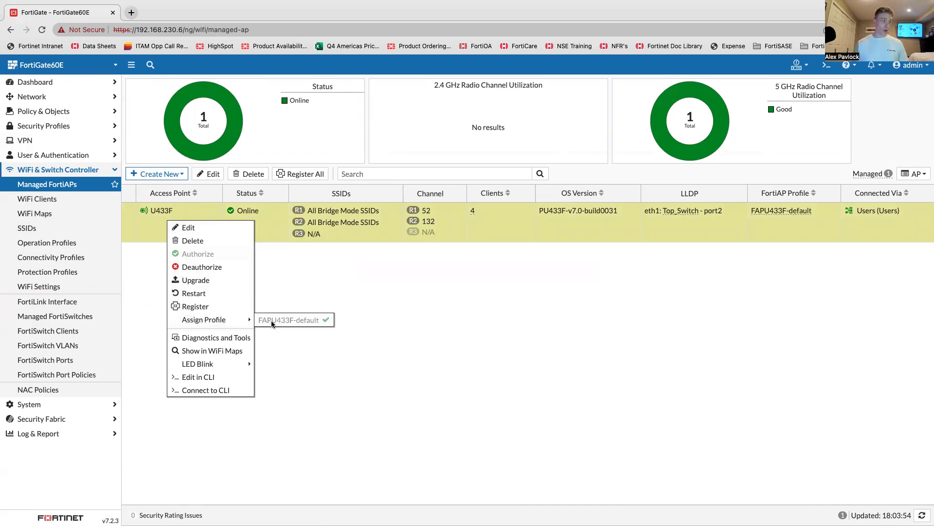
pyautogui.click(278, 291)
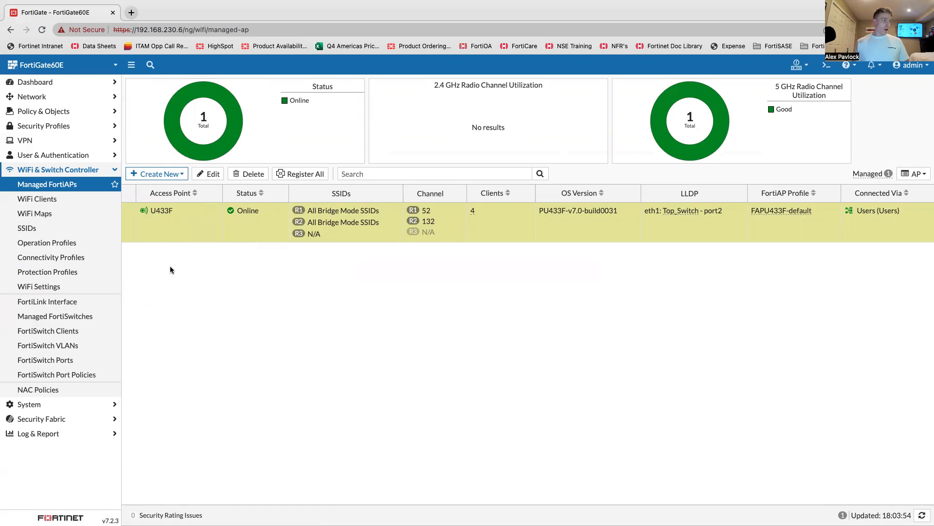
# - View the connected WiFi clients and open the diagnostics and tools for the iPhone client
pyautogui.click(82, 198)
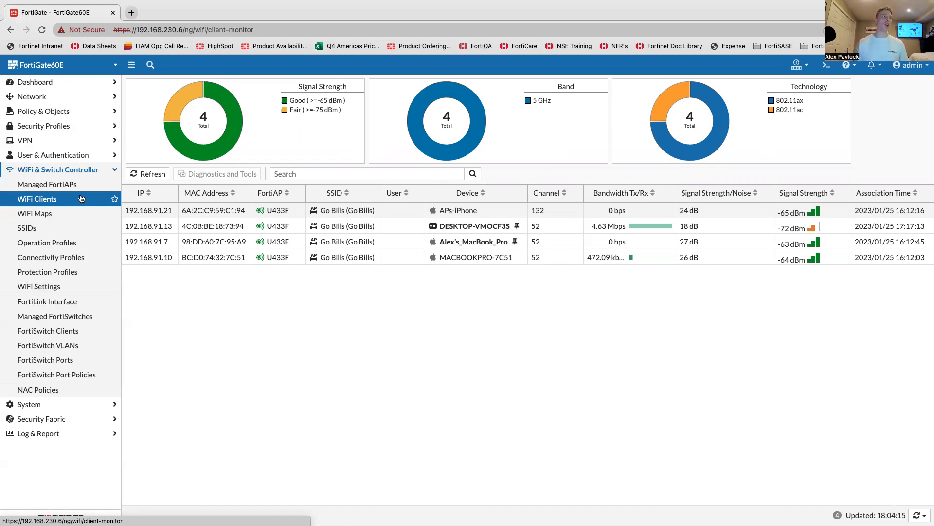
pyautogui.click(81, 198)
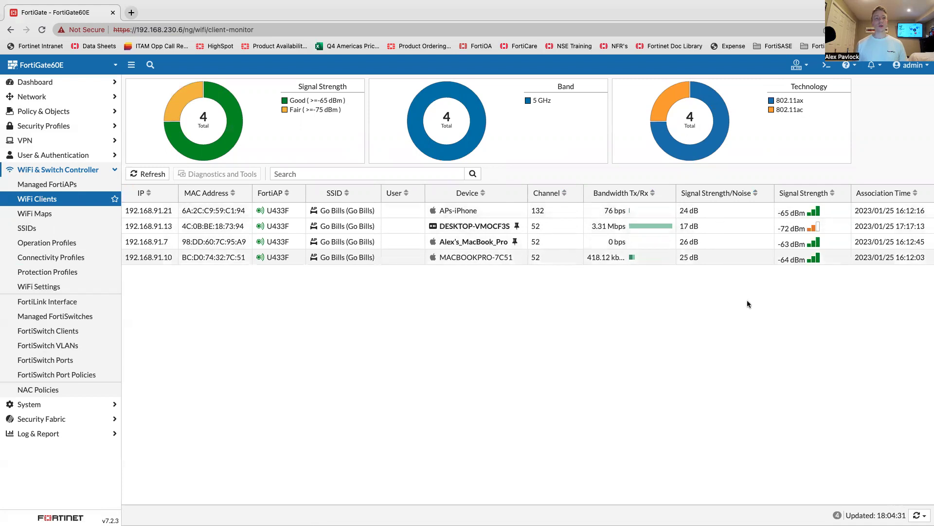
pyautogui.click(404, 215)
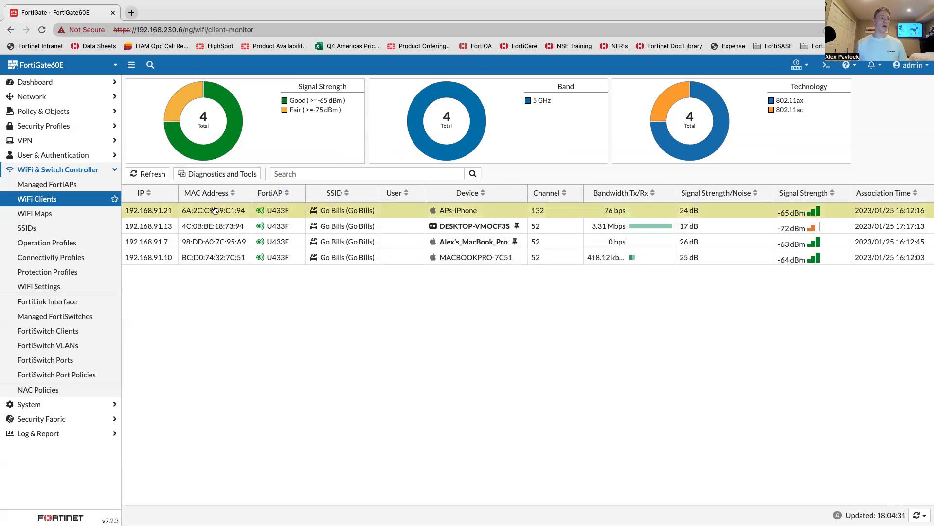
pyautogui.click(213, 178)
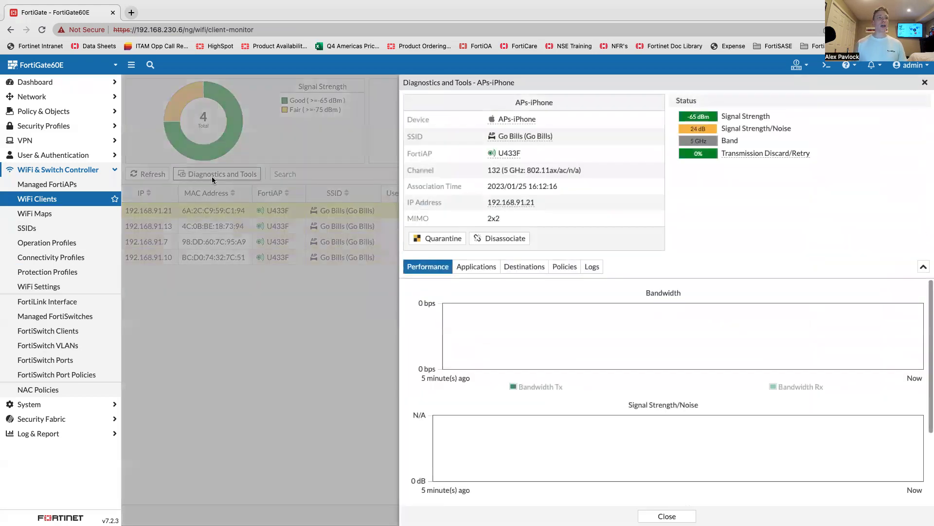
# - Review the iPhone client's applications, destinations, policies, logs and performance in its diagnostics, and close them
pyautogui.click(492, 269)
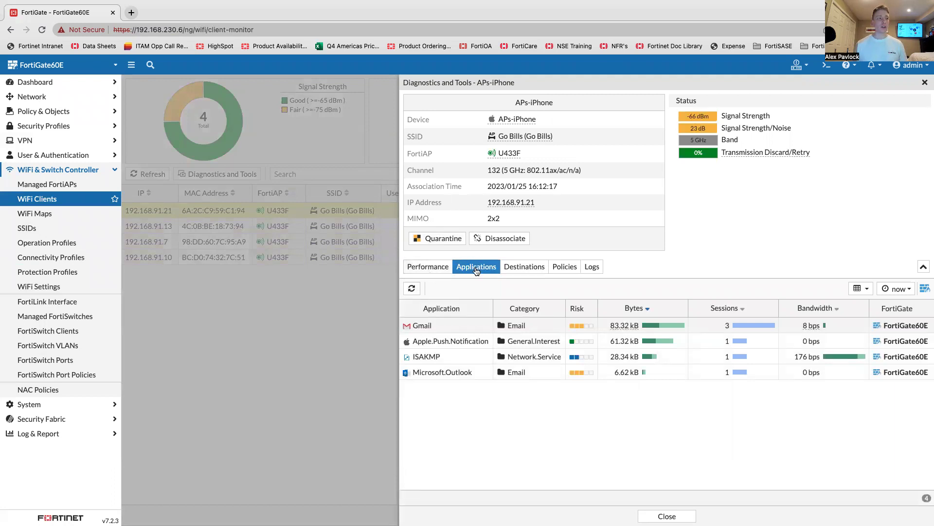
pyautogui.click(520, 268)
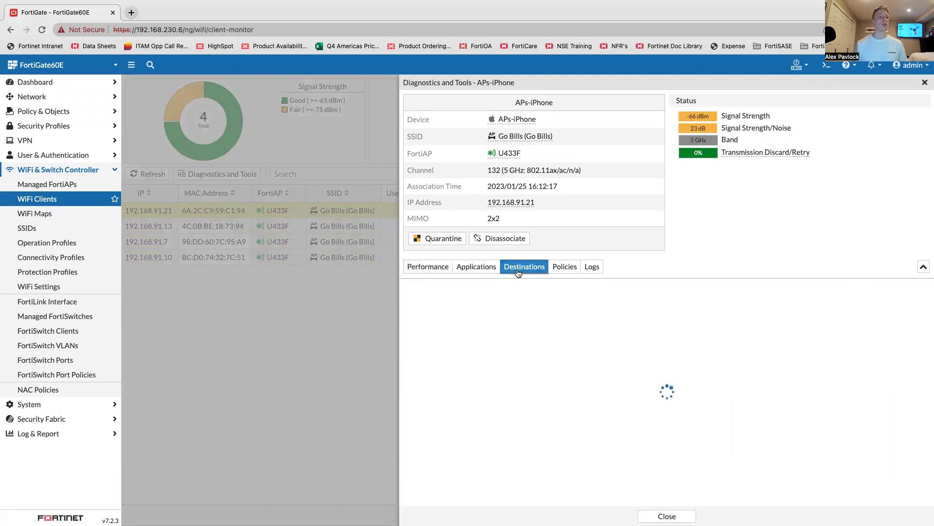
pyautogui.click(555, 269)
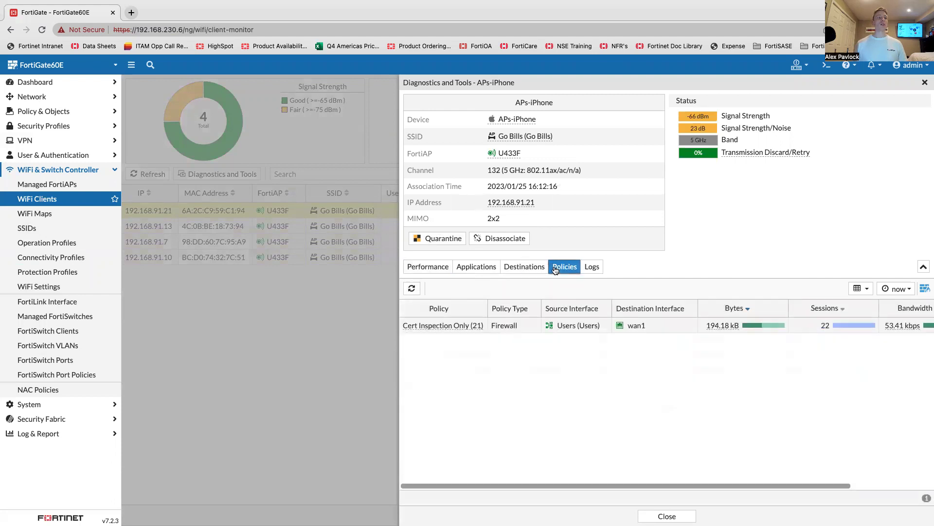
pyautogui.click(589, 269)
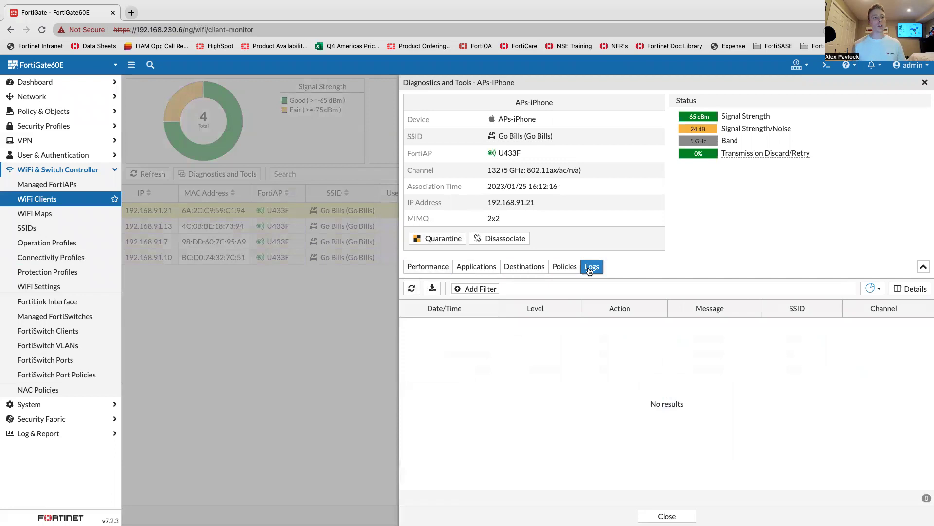
pyautogui.click(434, 266)
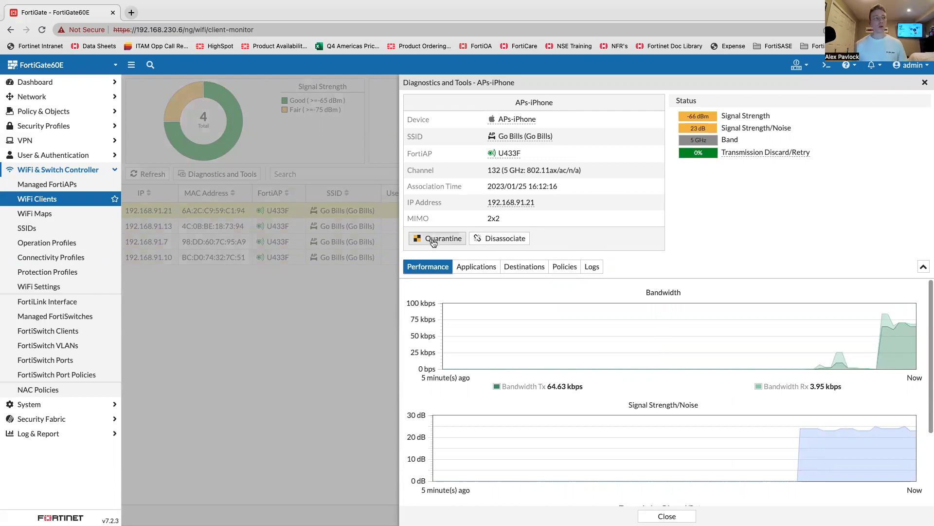
pyautogui.click(925, 83)
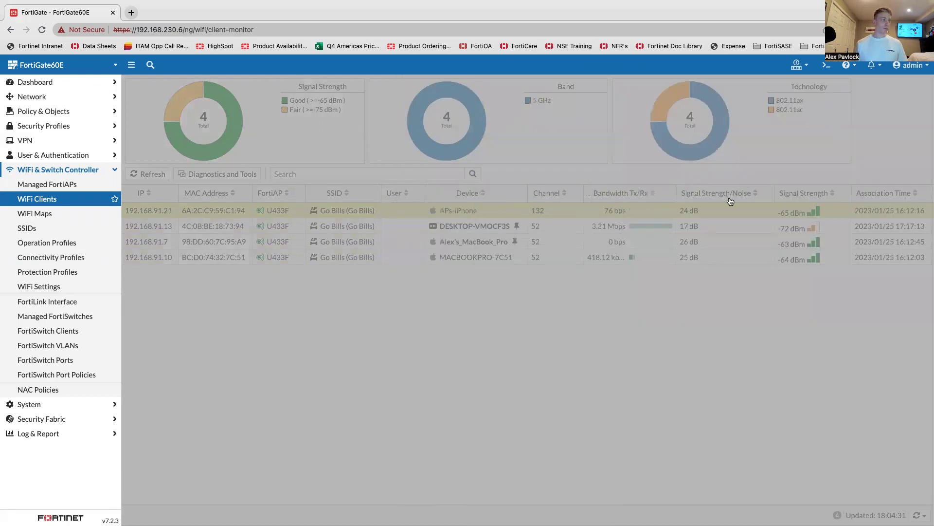
# - View the FortiSwitch clients list and refresh it
pyautogui.click(53, 336)
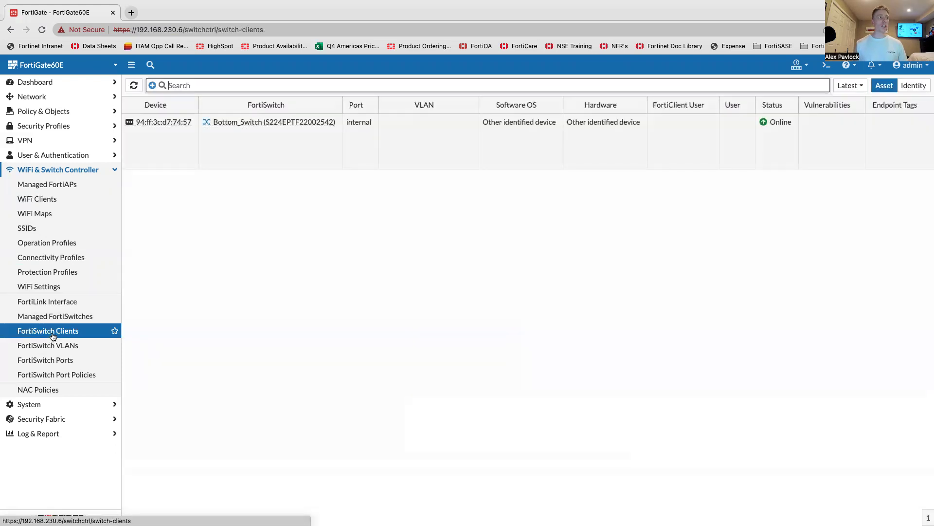
pyautogui.click(133, 85)
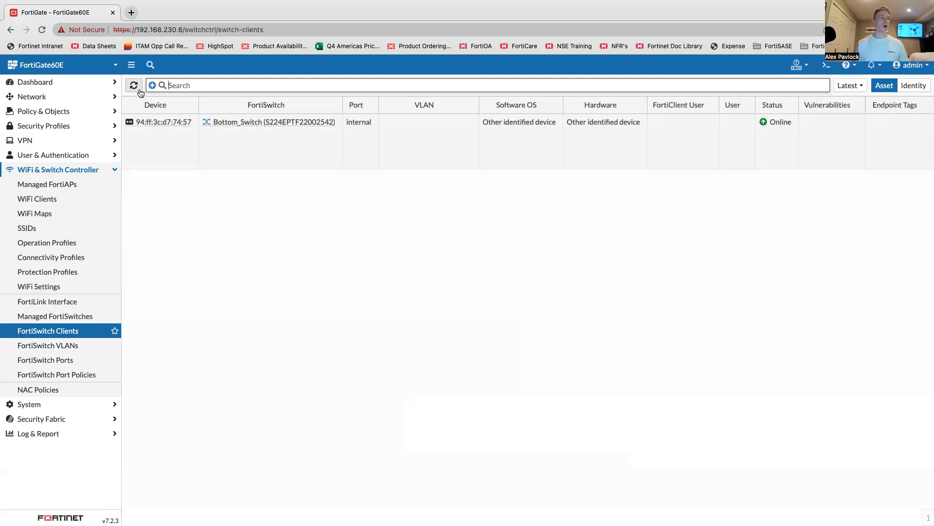
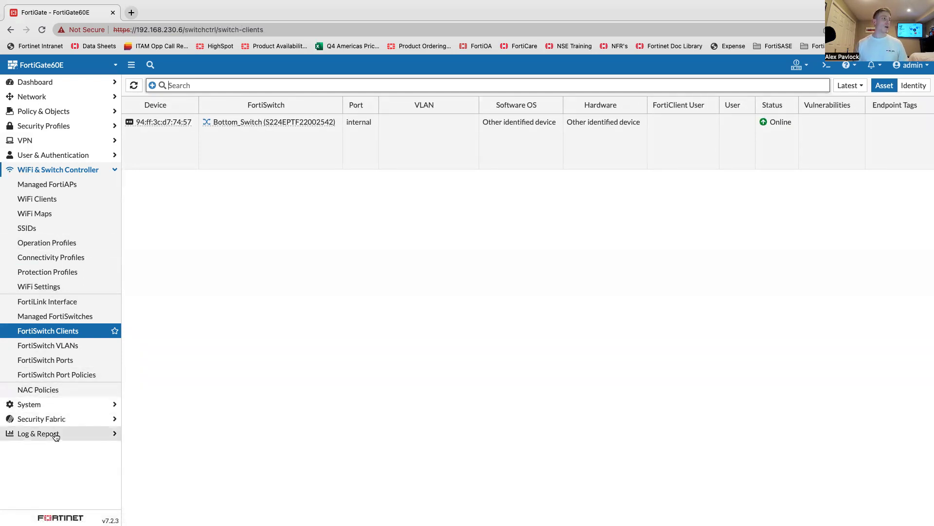
# - Start a new Security Fabric automation stitch and name it quarantine
pyautogui.click(54, 409)
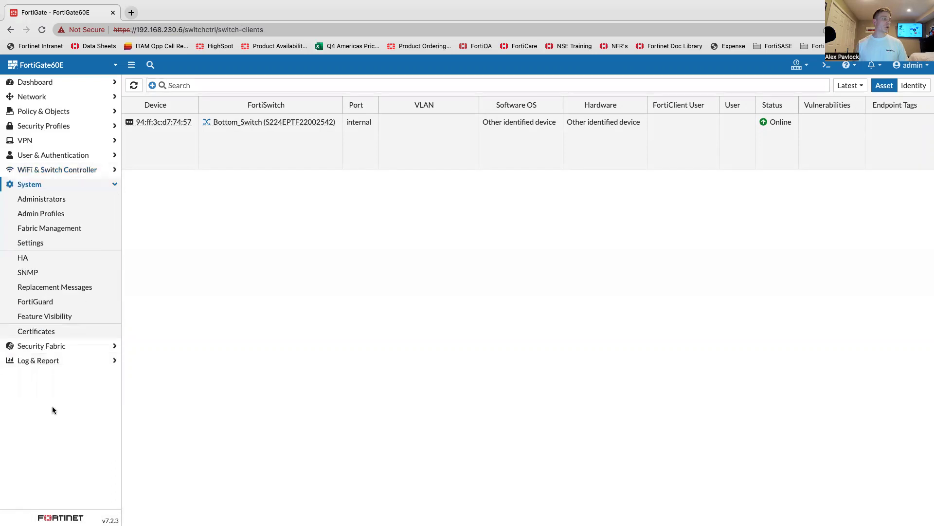
pyautogui.click(60, 346)
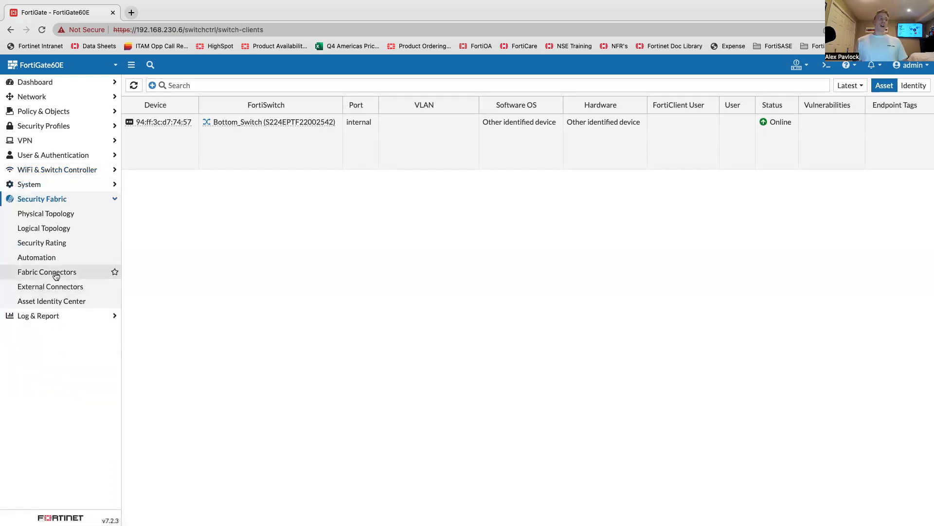
pyautogui.click(57, 258)
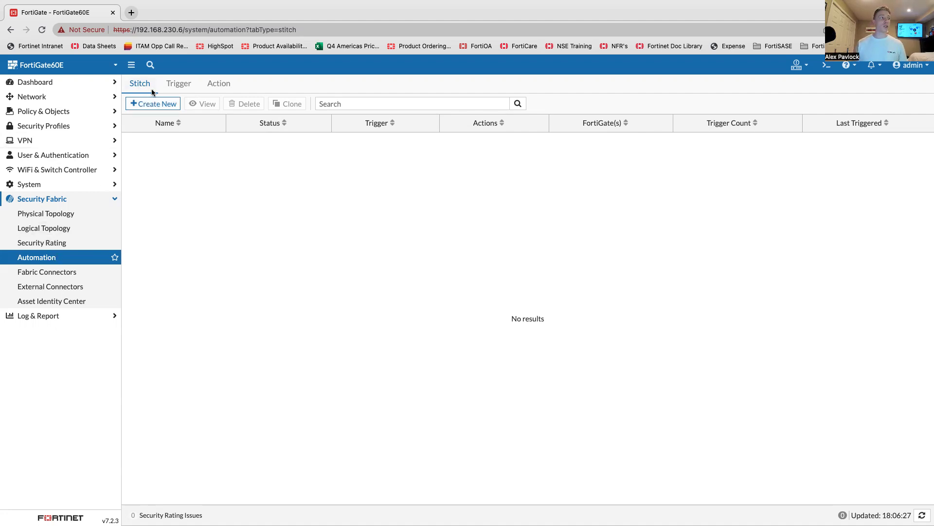
pyautogui.click(149, 105)
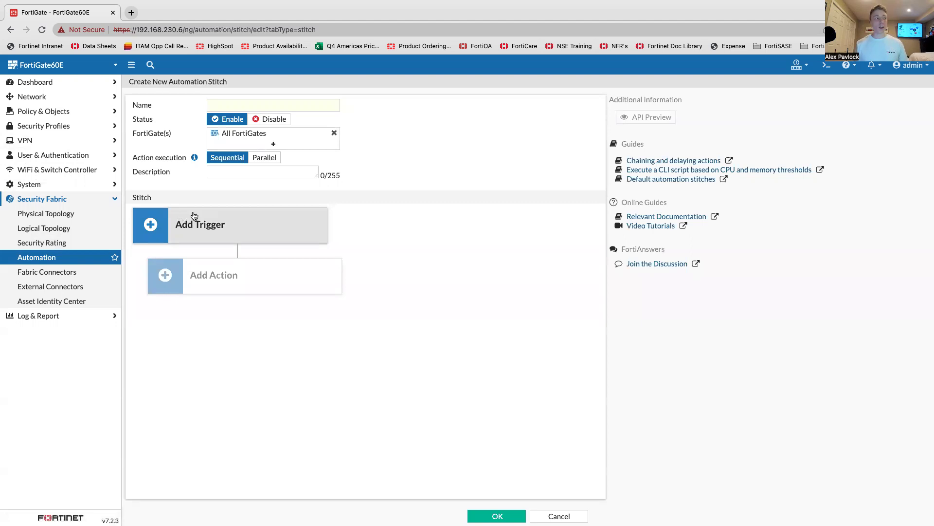
pyautogui.click(244, 103)
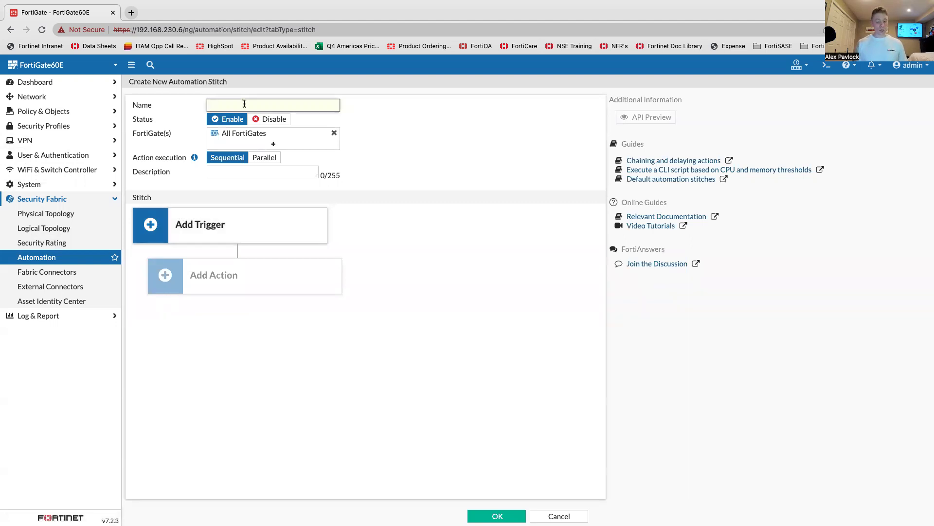
pyautogui.write('qua')
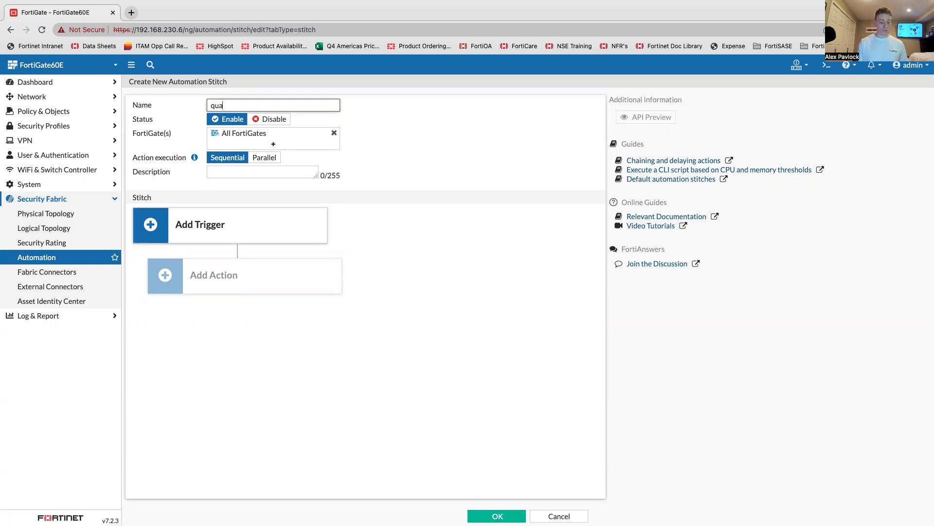
pyautogui.write('rantine')
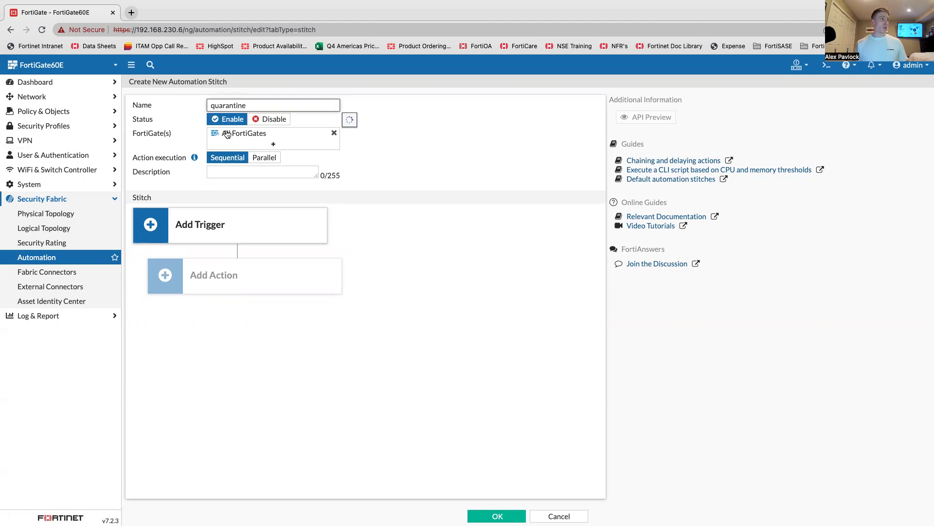
# - Set block compromised as the stitch's trigger and add Access Layer Quarantine as its action
pyautogui.click(200, 234)
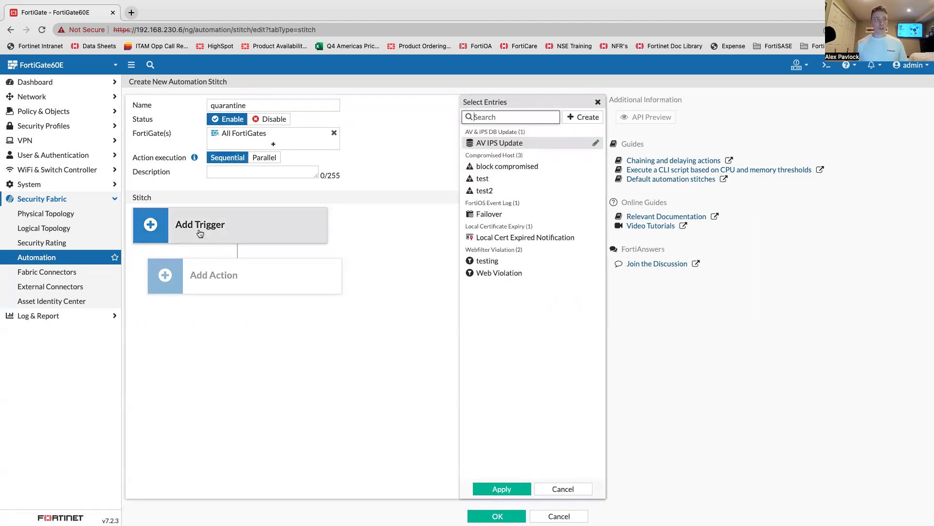
pyautogui.click(516, 168)
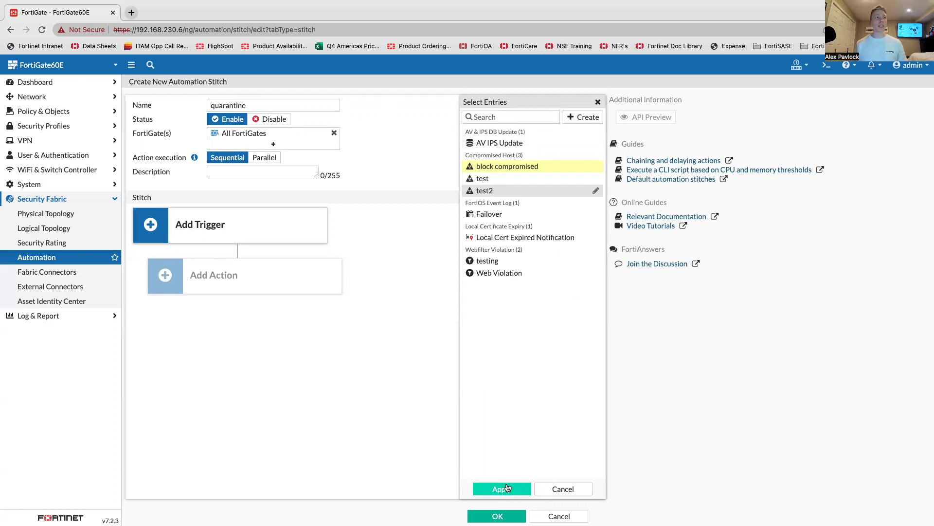
pyautogui.click(507, 488)
pyautogui.click(219, 276)
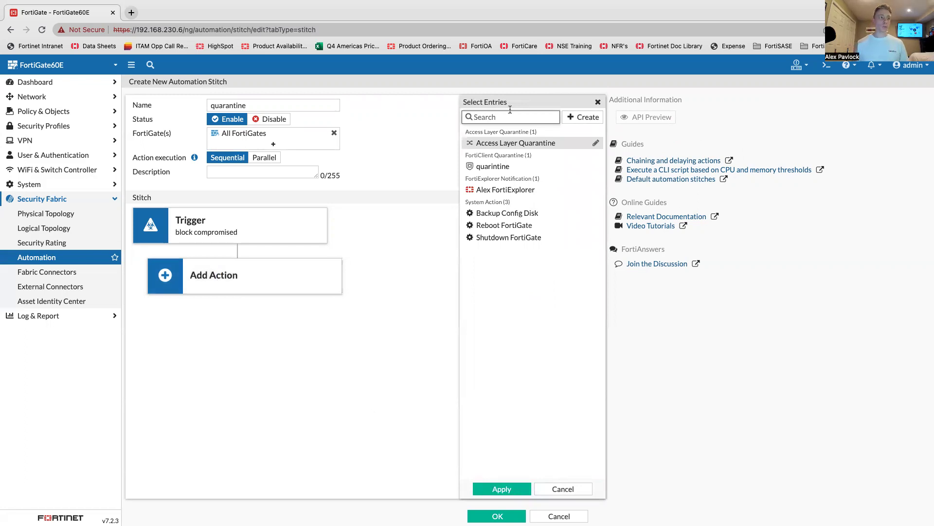
pyautogui.moveTo(519, 147)
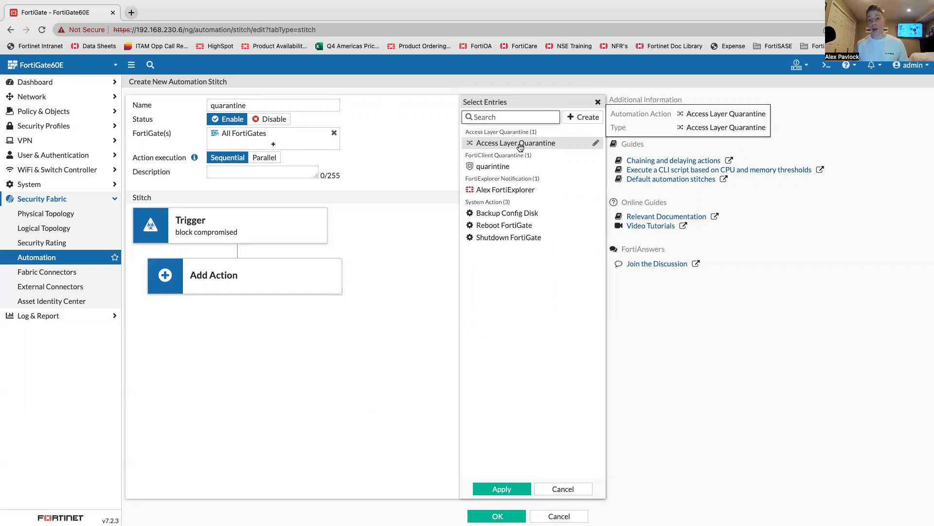
pyautogui.click(520, 147)
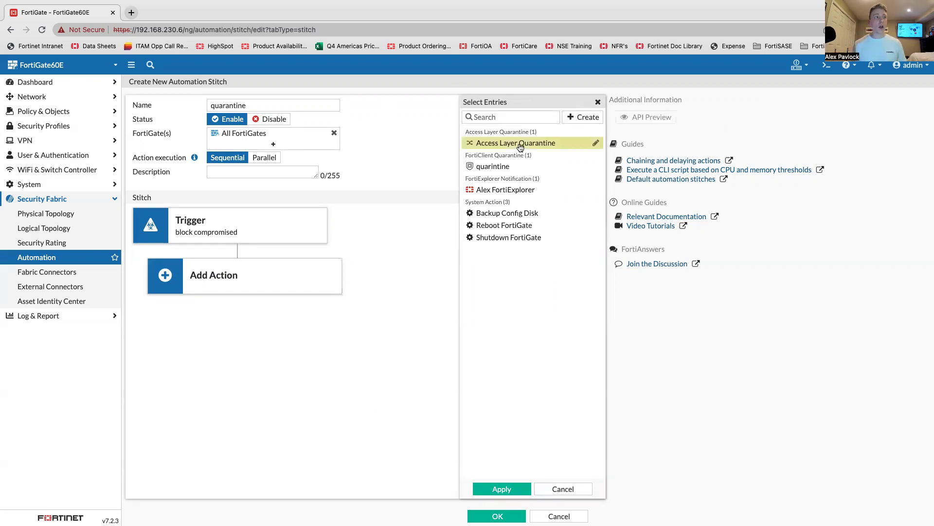
pyautogui.click(506, 488)
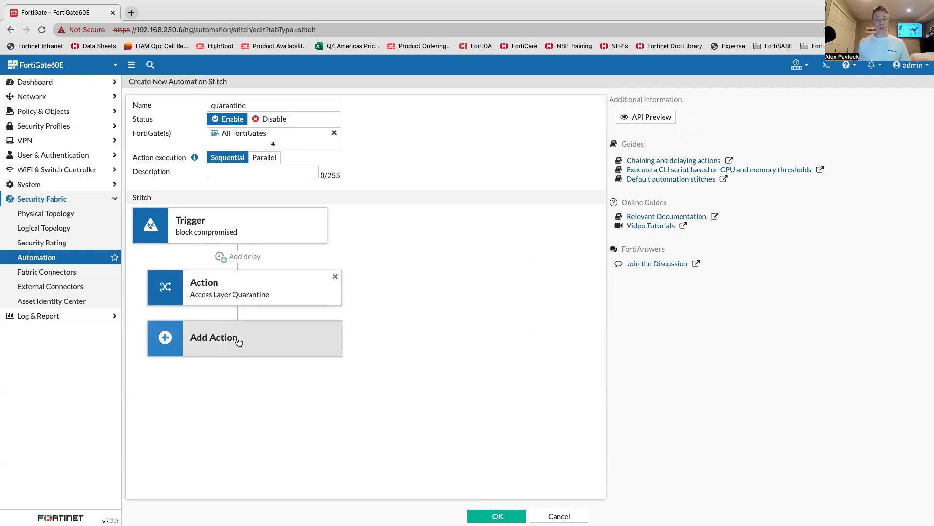
# - Examine the action types available for a further stitch action, including a blank Email action, without creating one
pyautogui.click(239, 342)
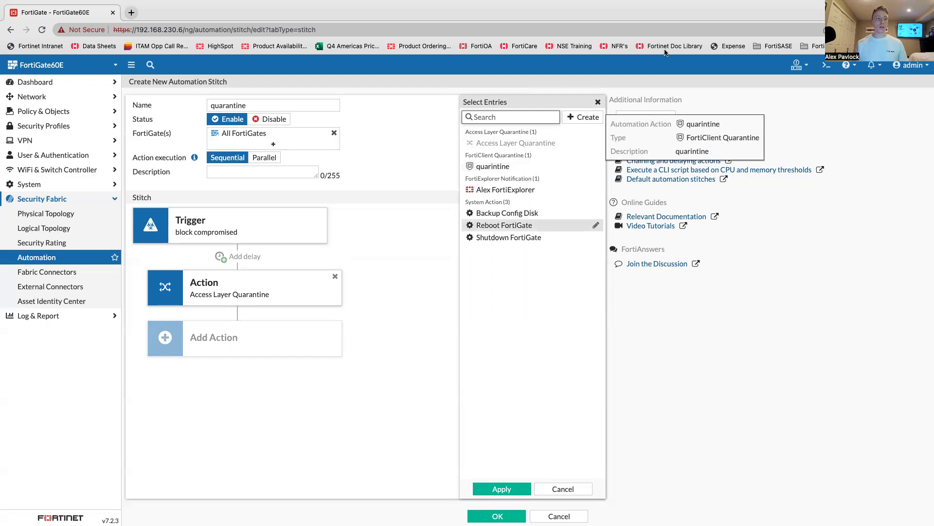
pyautogui.click(583, 117)
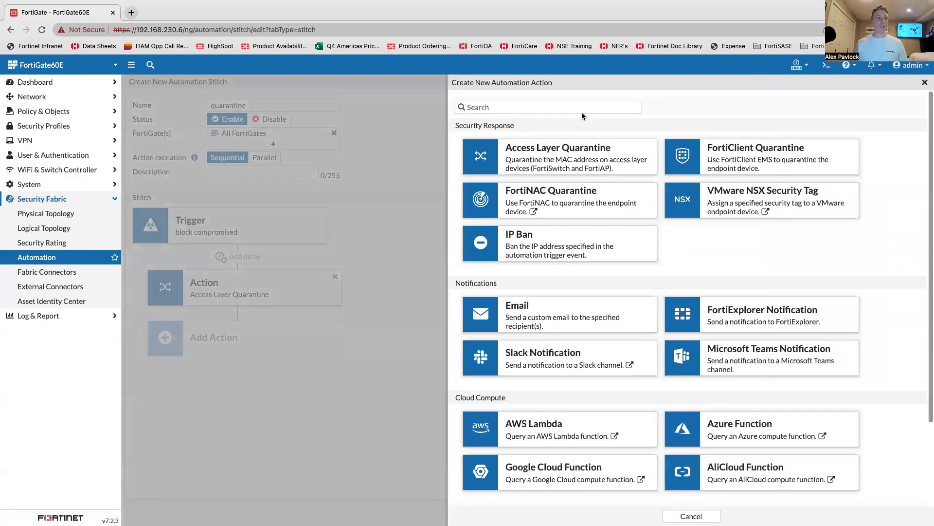
pyautogui.click(576, 317)
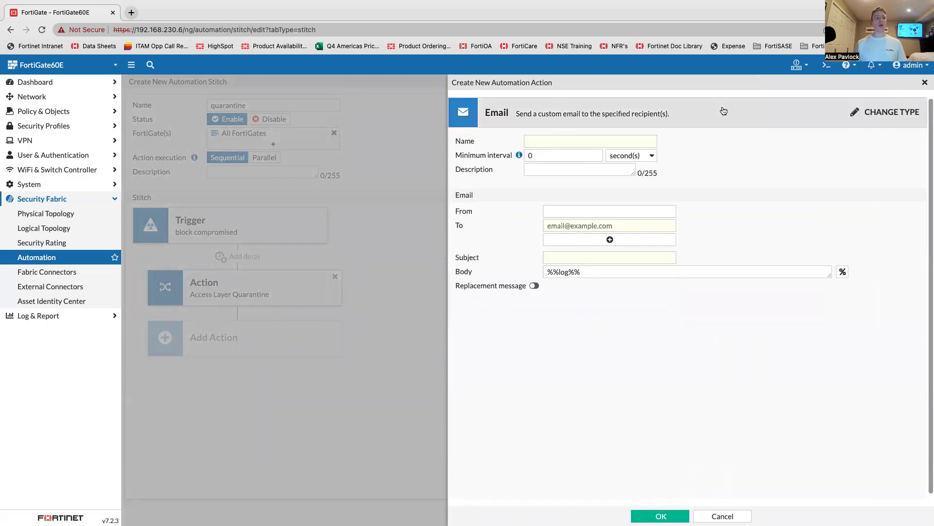
pyautogui.click(924, 82)
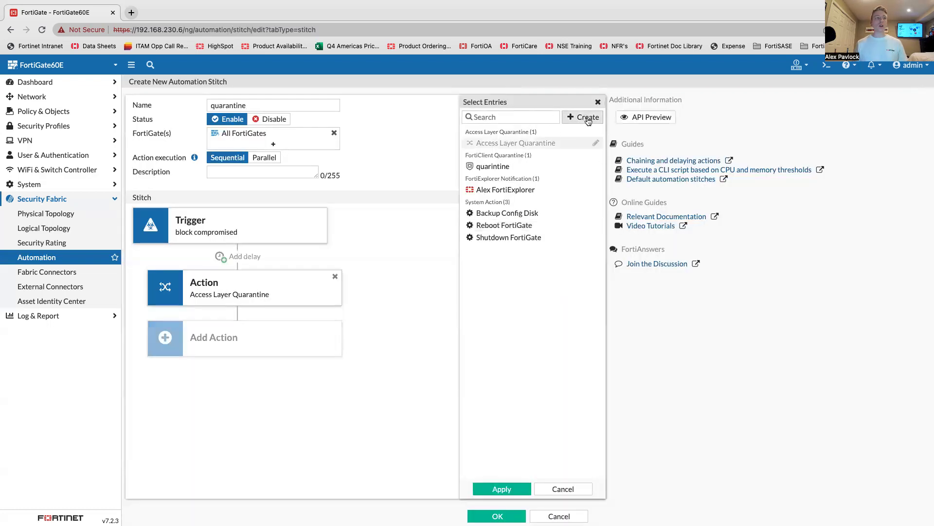
pyautogui.click(588, 117)
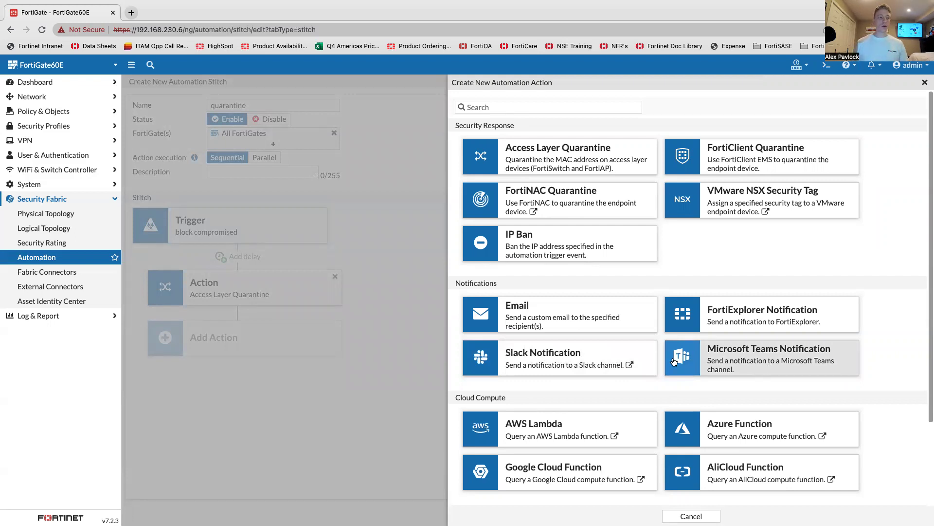
pyautogui.scroll(-1, 770, 368)
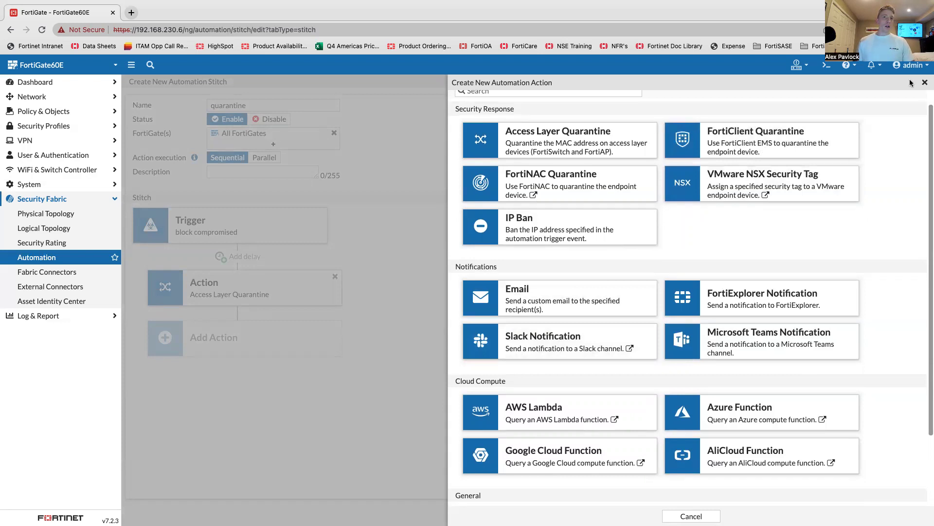
pyautogui.click(925, 83)
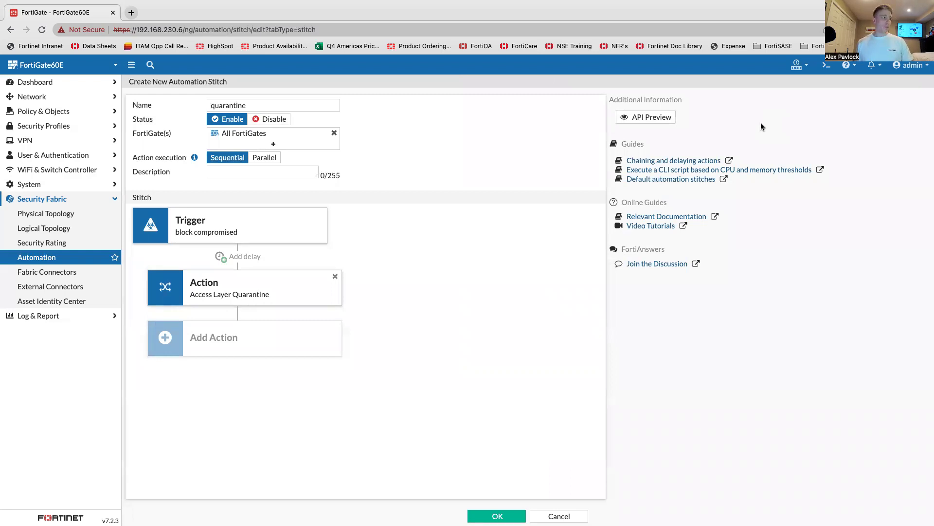
# - Leave the stitch unsaved and examine the System Events and Security Events summaries, including the WiFi and FortiSwitch event categories
pyautogui.click(67, 315)
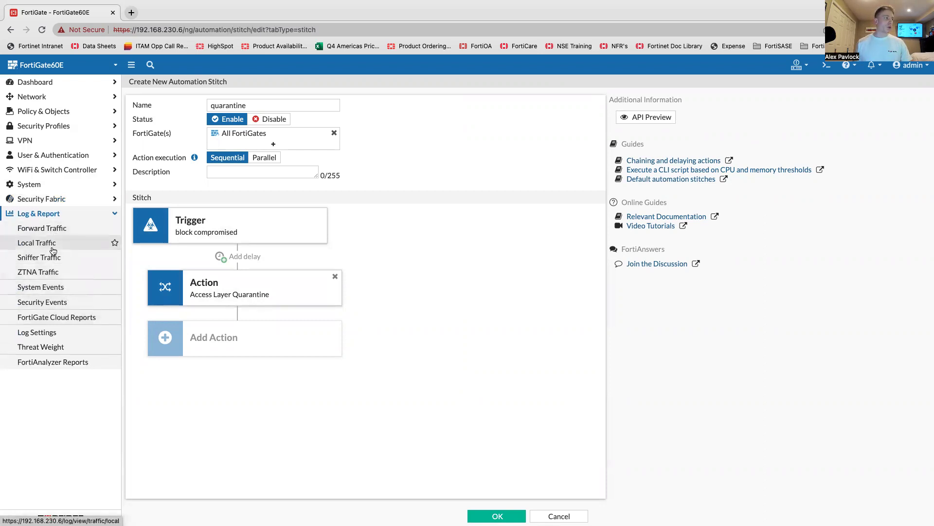
pyautogui.click(47, 307)
pyautogui.click(45, 288)
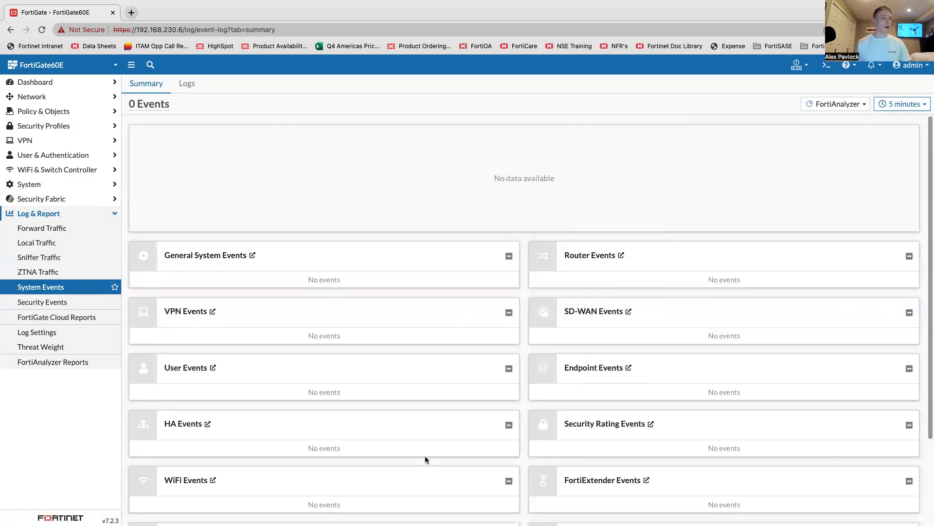
pyautogui.scroll(-5, 425, 455)
pyautogui.click(77, 288)
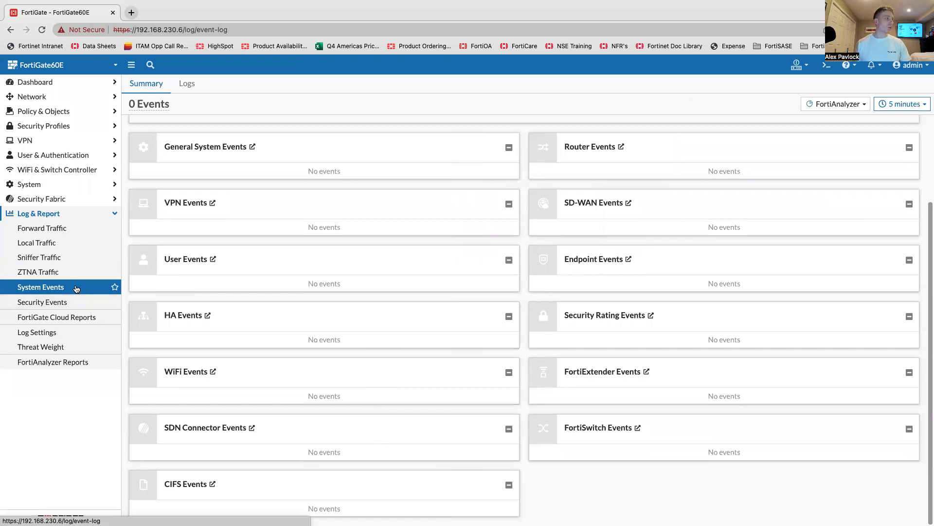
pyautogui.click(82, 303)
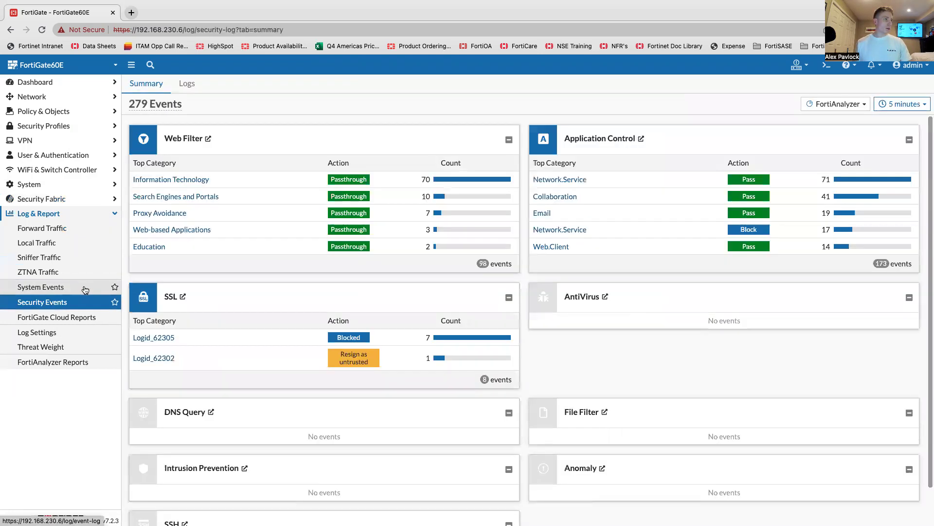
pyautogui.click(86, 288)
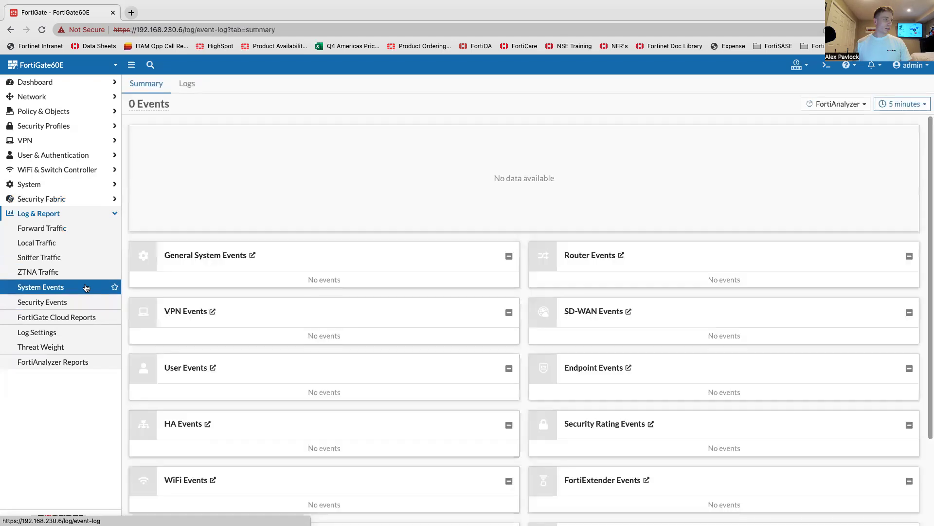
pyautogui.scroll(-3, 308, 333)
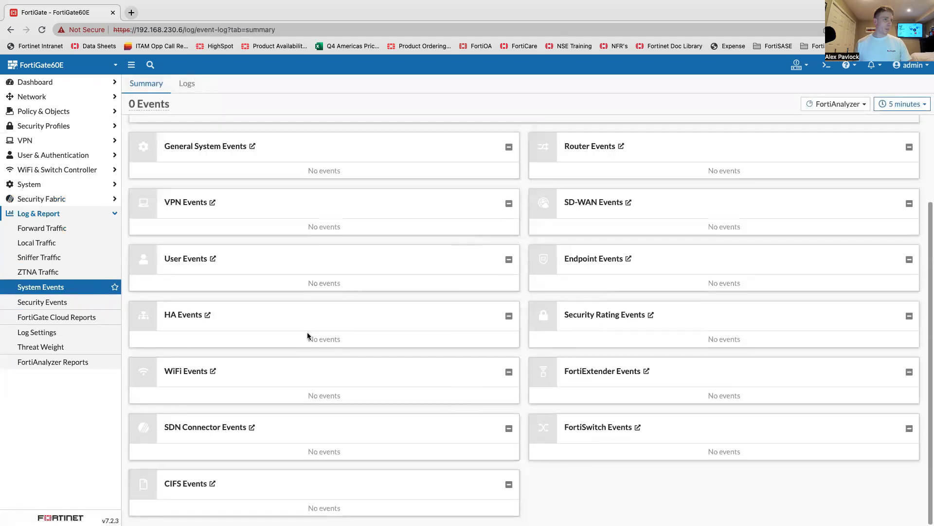
# - Examine the WiFi Events log entries and the Wi-Fi dashboard's FortiAP, client and rogue AP widgets
pyautogui.click(213, 370)
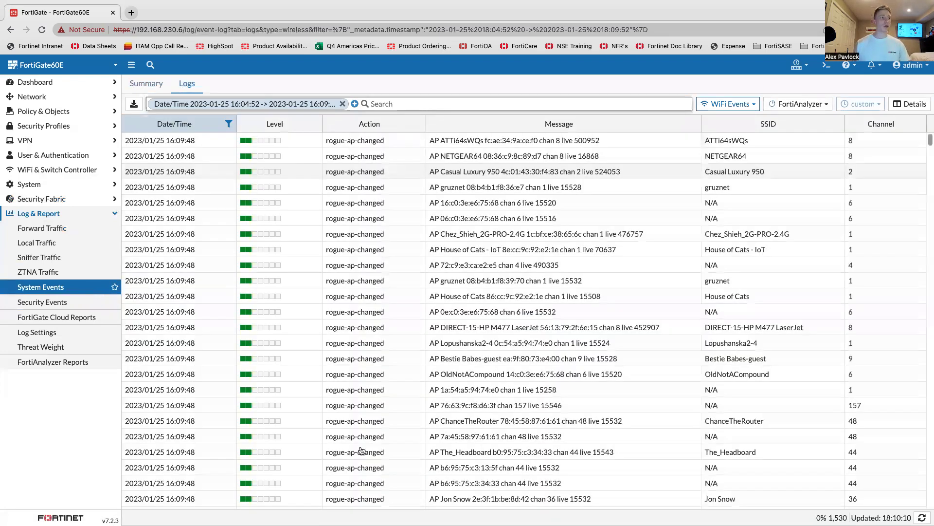
pyautogui.scroll(-2, 361, 450)
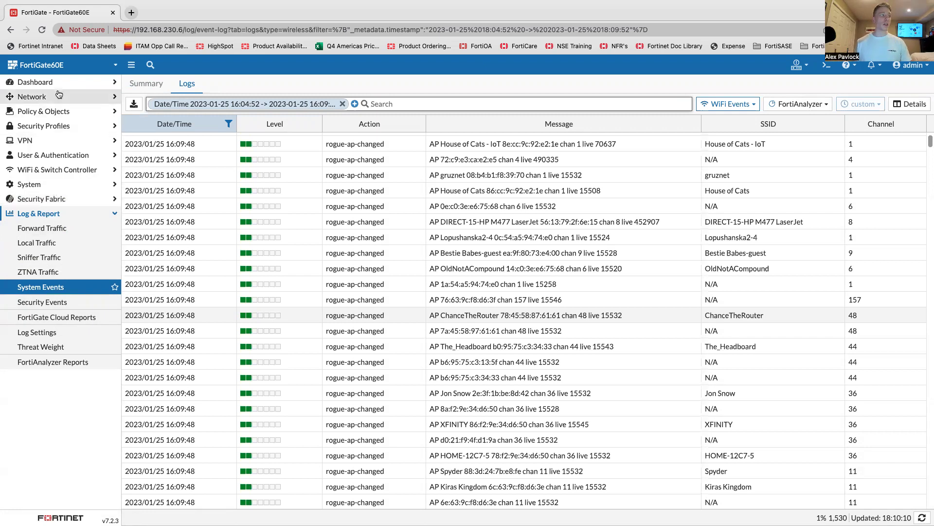
pyautogui.click(44, 81)
pyautogui.click(50, 198)
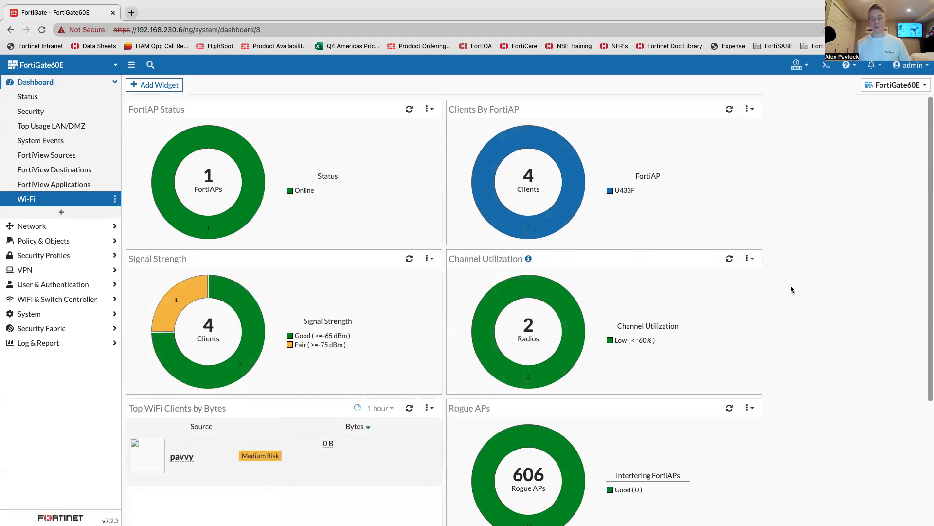
# - Open support.fortinet.com in a new browser tab and log in to FortiCloud with the saved email account
pyautogui.click(132, 13)
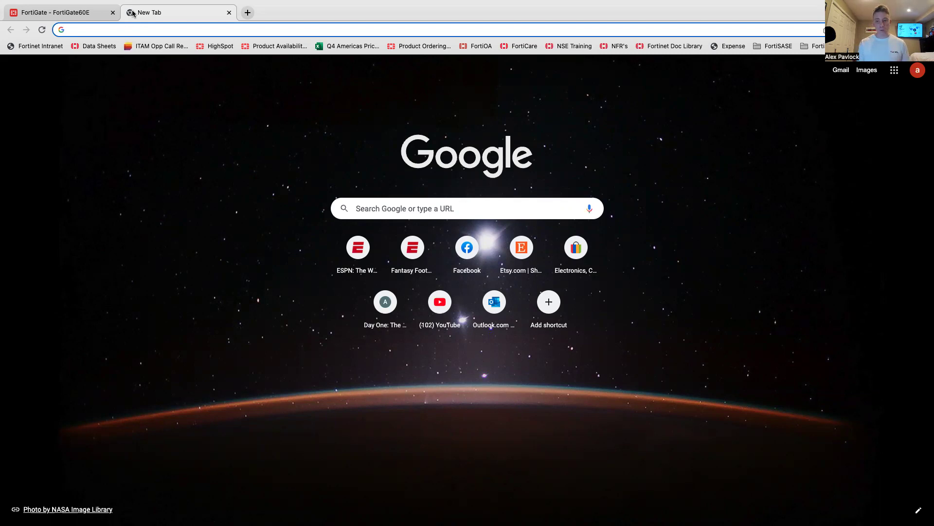
pyautogui.write('support.fortinet.com')
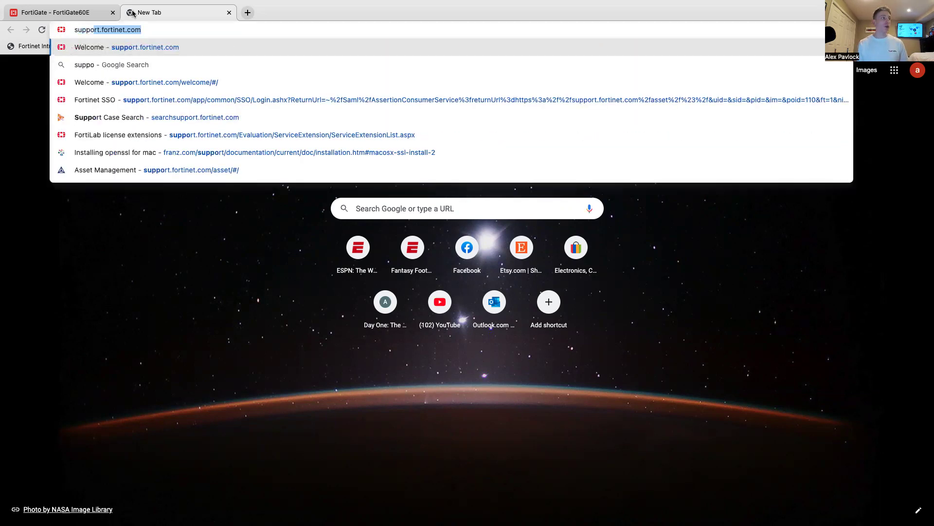
pyautogui.press('Return')
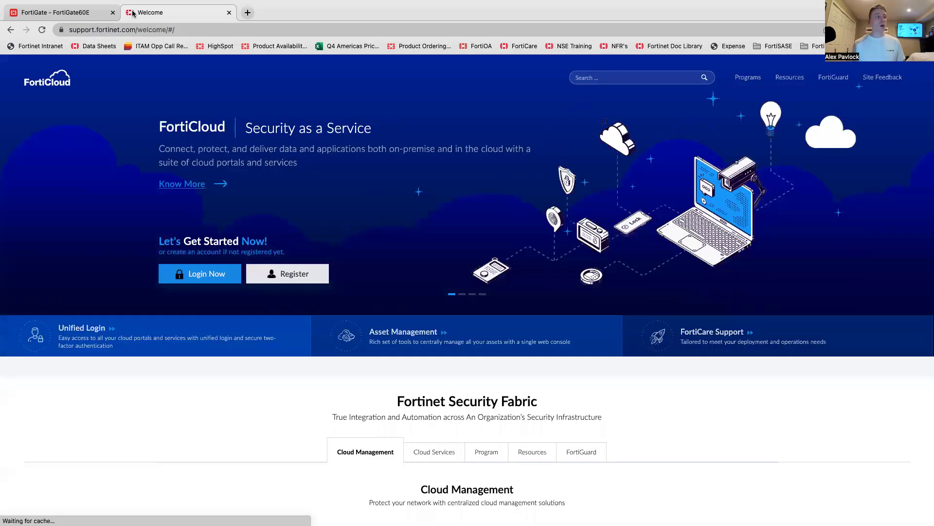
pyautogui.click(212, 275)
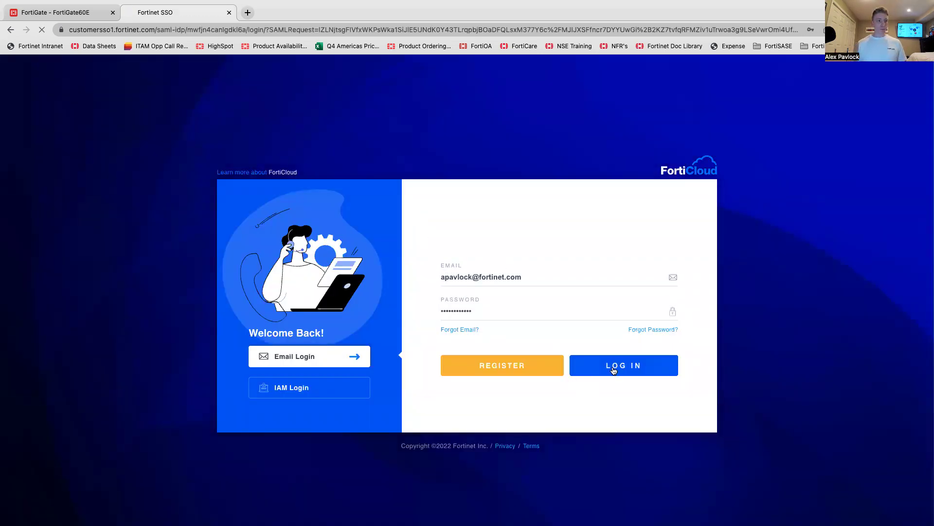
pyautogui.click(614, 370)
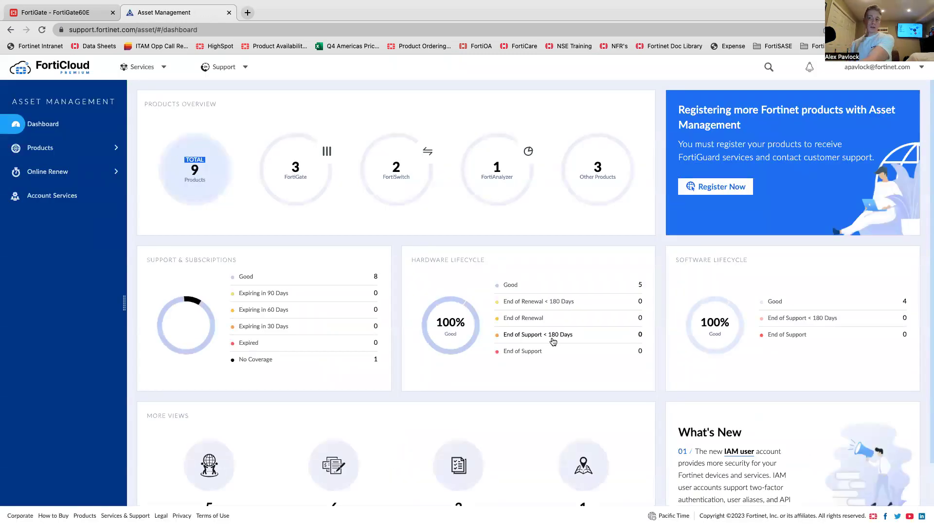
# - Launch FortiLAN Cloud from the FortiCloud services and open the Combined Default network
pyautogui.click(146, 74)
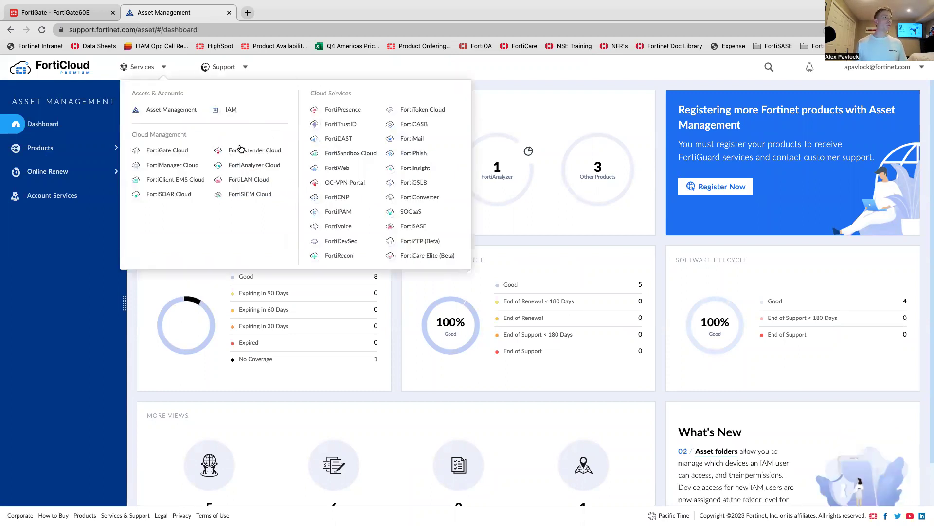
pyautogui.click(258, 180)
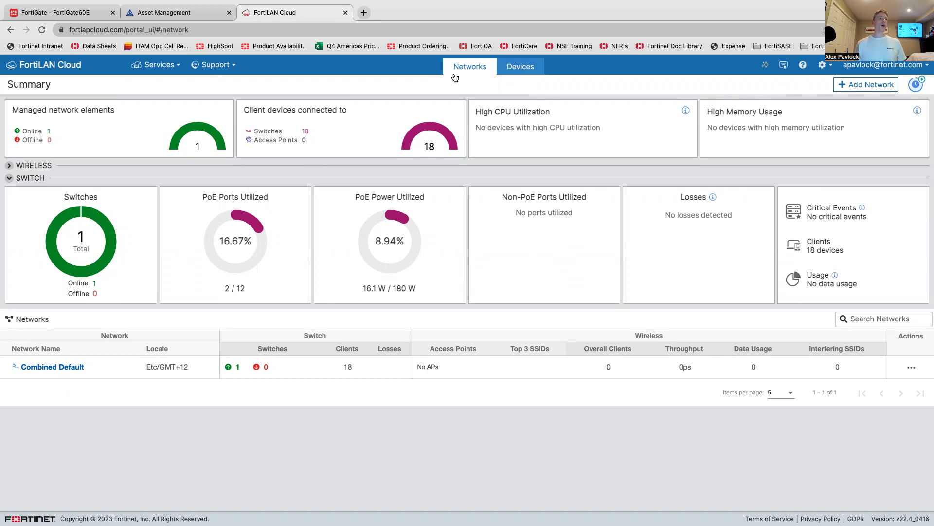
pyautogui.click(57, 368)
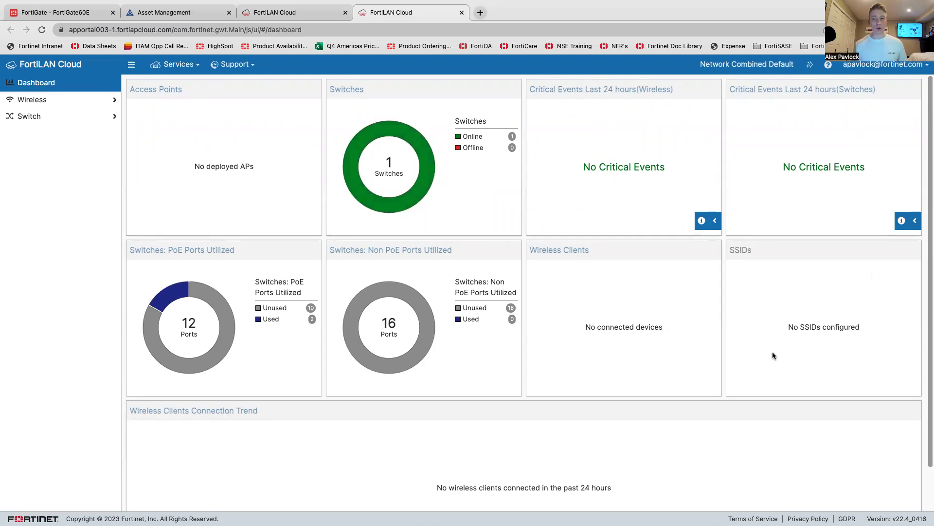
# - Examine the network's switch dashboard, switch topology and list of deployed switches
pyautogui.click(55, 117)
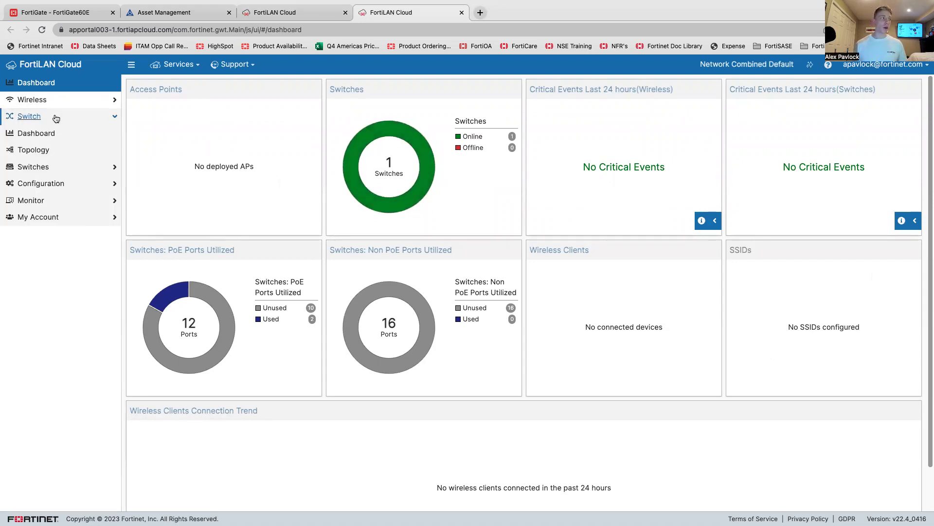
pyautogui.click(55, 133)
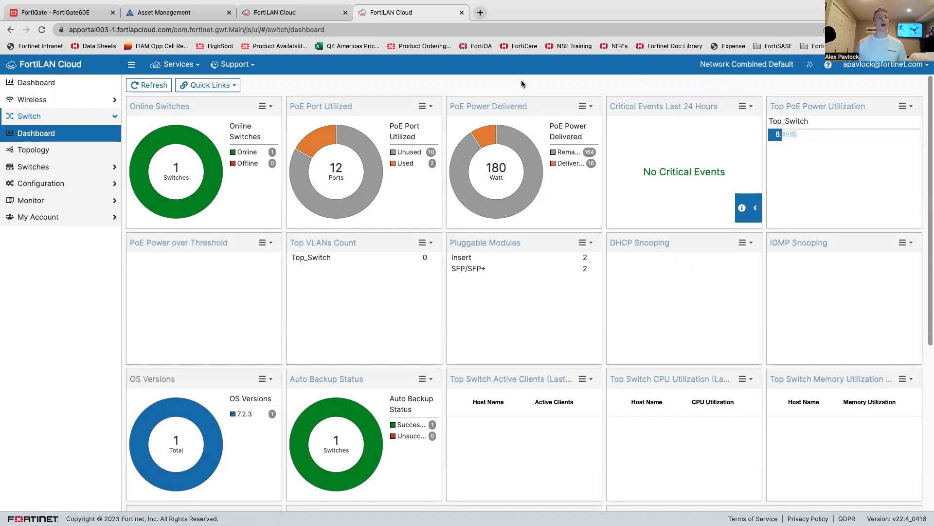
pyautogui.click(51, 149)
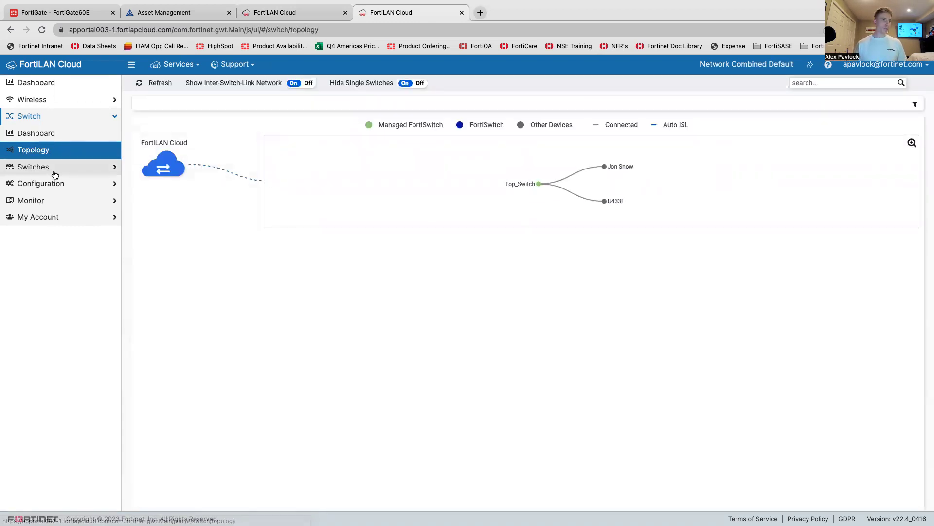
pyautogui.click(57, 168)
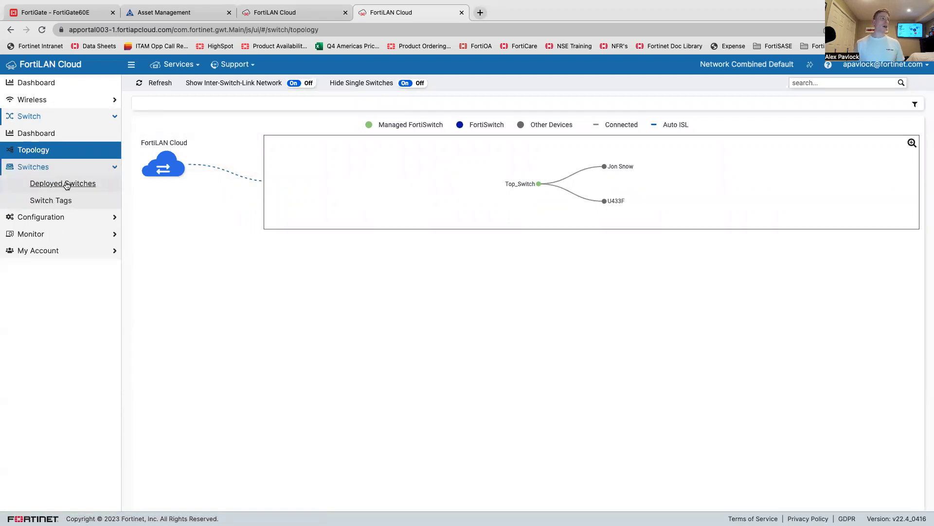
pyautogui.click(66, 185)
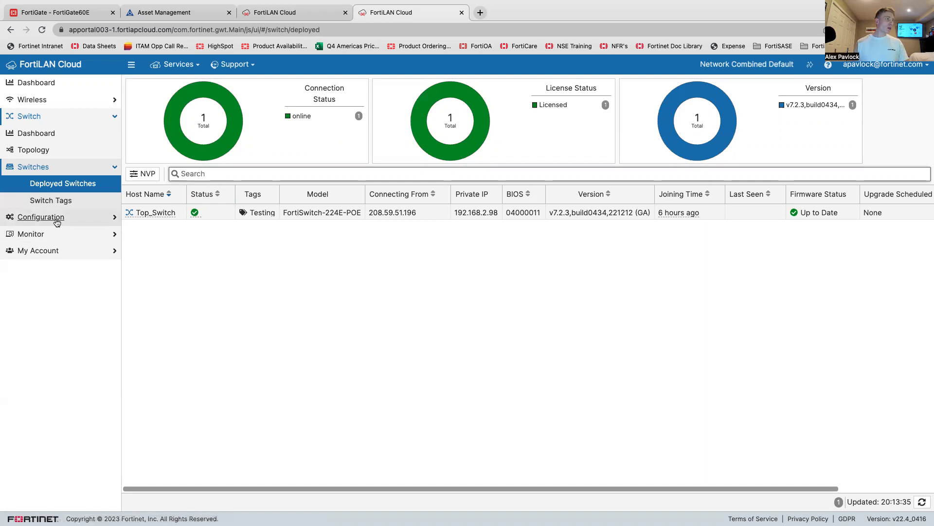
# - Review the switch configuration pages for zero touch configurations, scheduled upgrades and configuration backup/restore
pyautogui.click(56, 221)
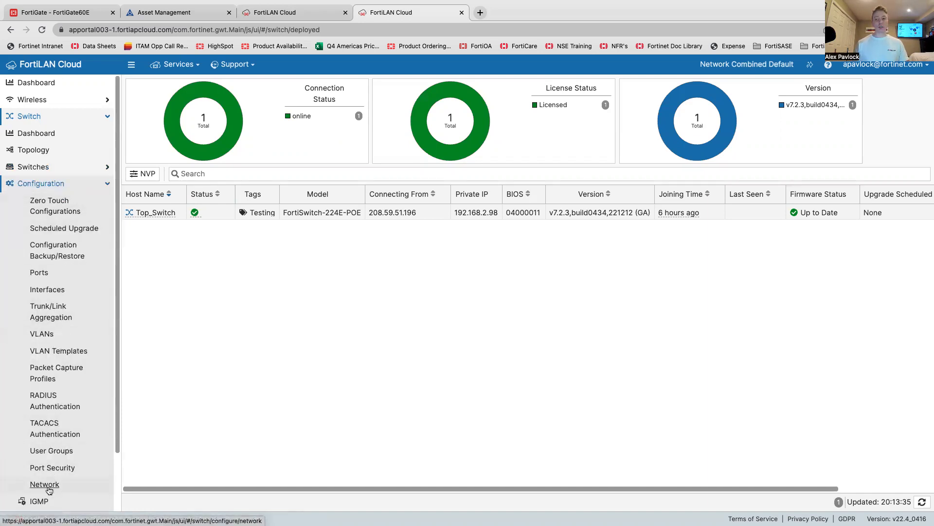
pyautogui.click(57, 212)
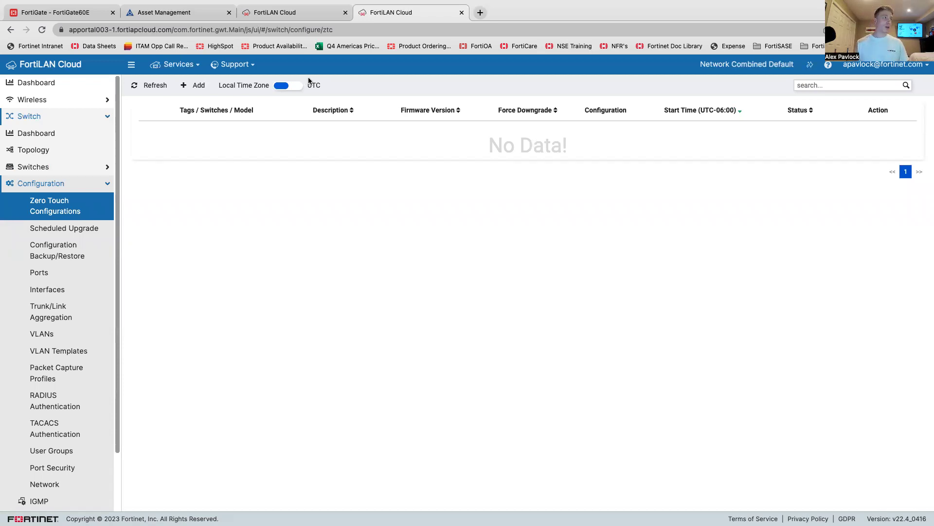
pyautogui.click(61, 230)
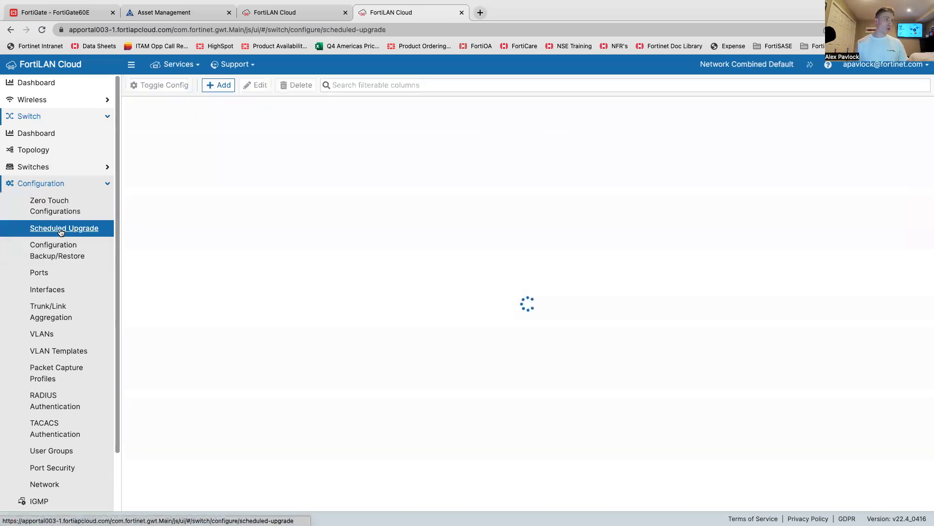
pyautogui.click(65, 249)
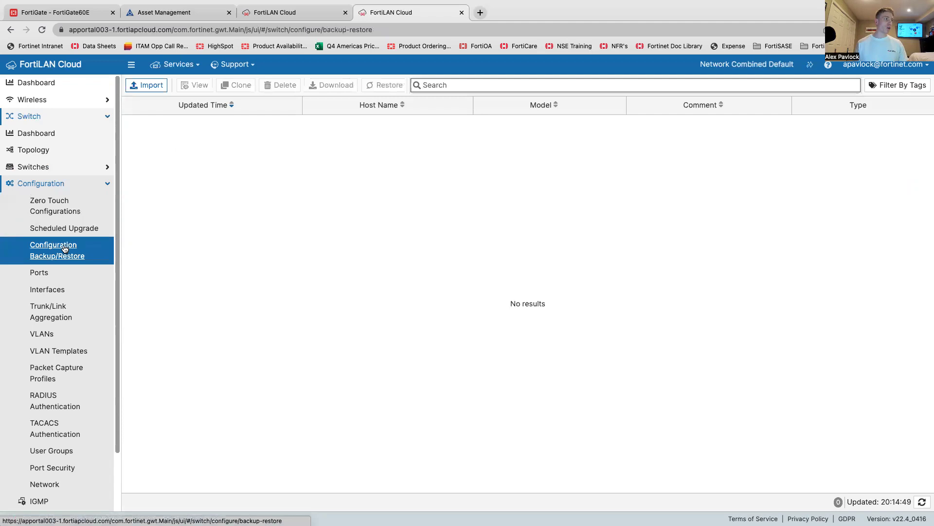
# - Examine Top_Switch's port table, including link status, PoE, power consumption, MTU, flow control and LLDP columns
pyautogui.click(42, 275)
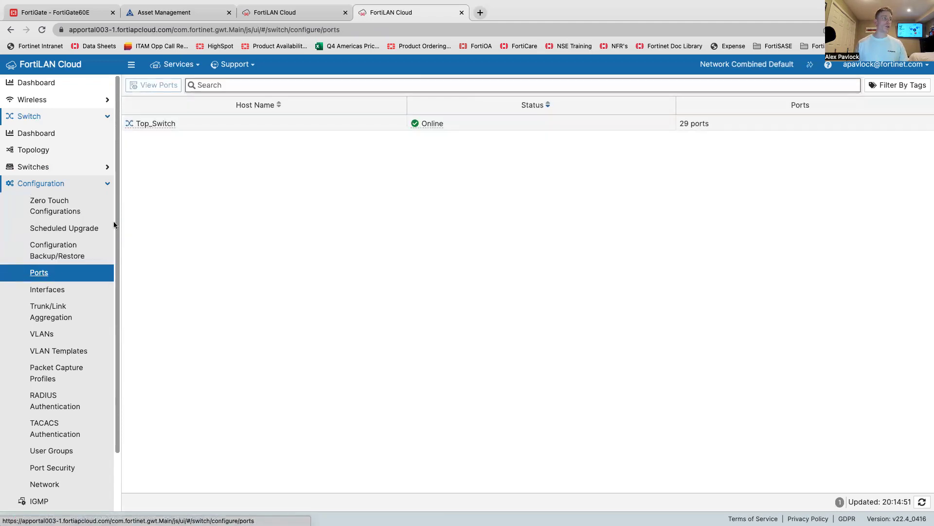
pyautogui.click(151, 123)
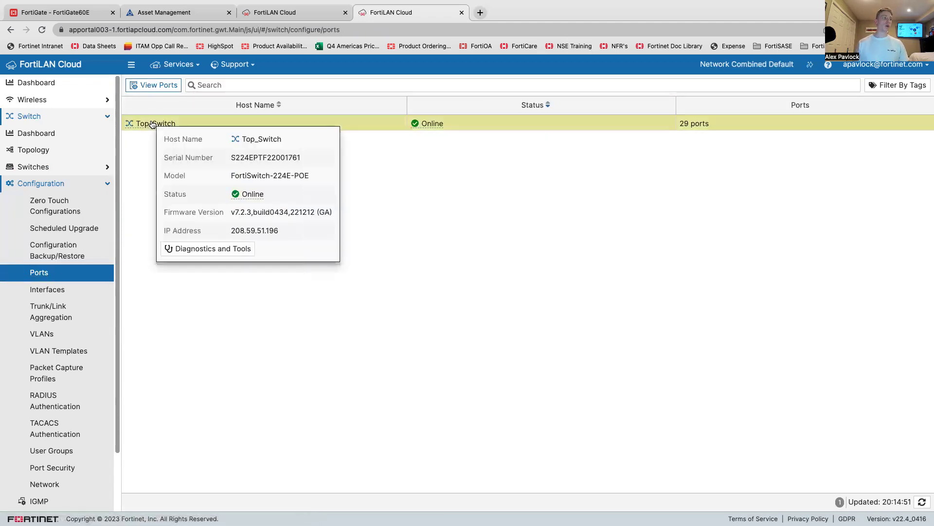
pyautogui.click(152, 87)
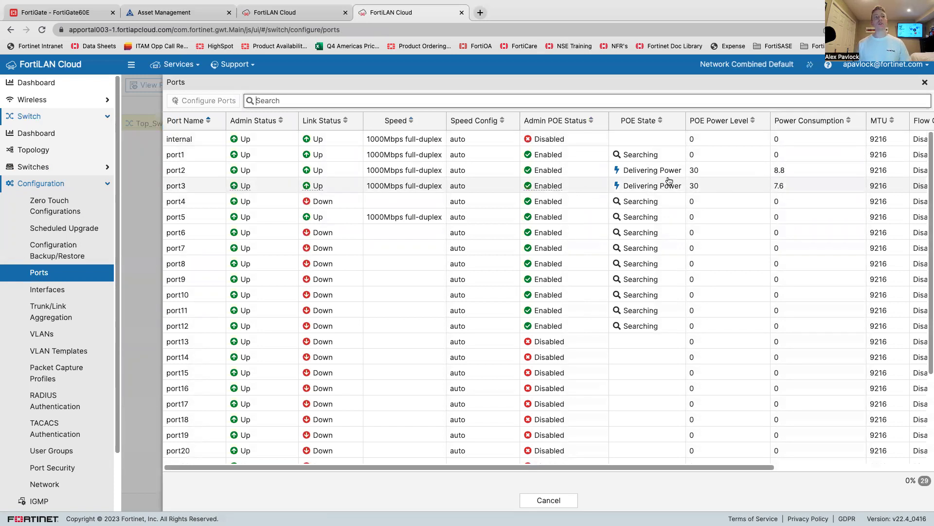
pyautogui.hscroll(2, 708, 167)
pyautogui.hscroll(10, 708, 167)
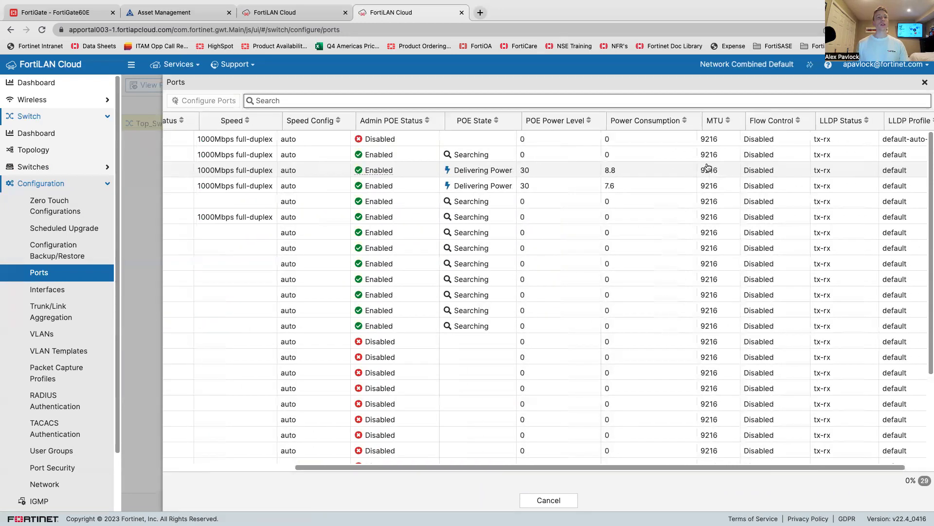
pyautogui.hscroll(2, 708, 167)
pyautogui.hscroll(-2, 708, 167)
pyautogui.hscroll(-12, 708, 168)
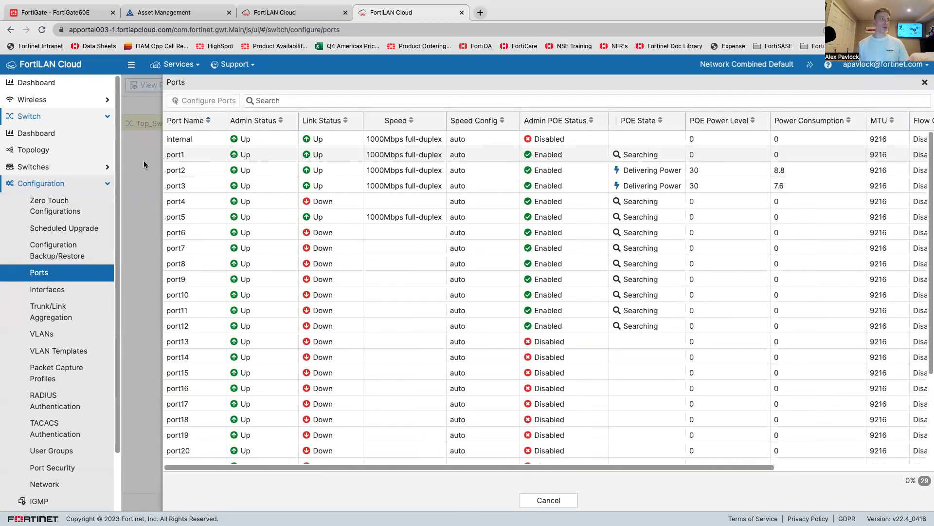
# - Display the interfaces of Top_Switch with their native and allowed VLANs
pyautogui.click(47, 290)
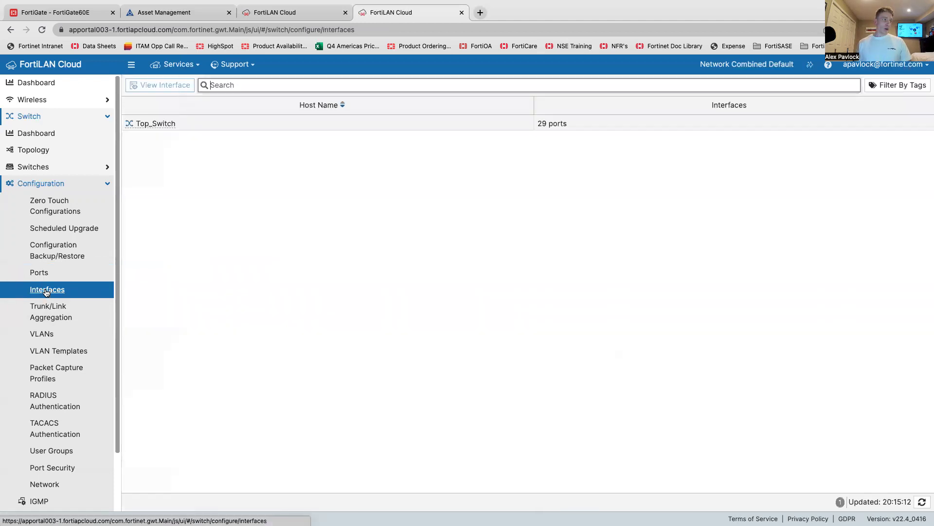
pyautogui.click(167, 124)
pyautogui.click(163, 88)
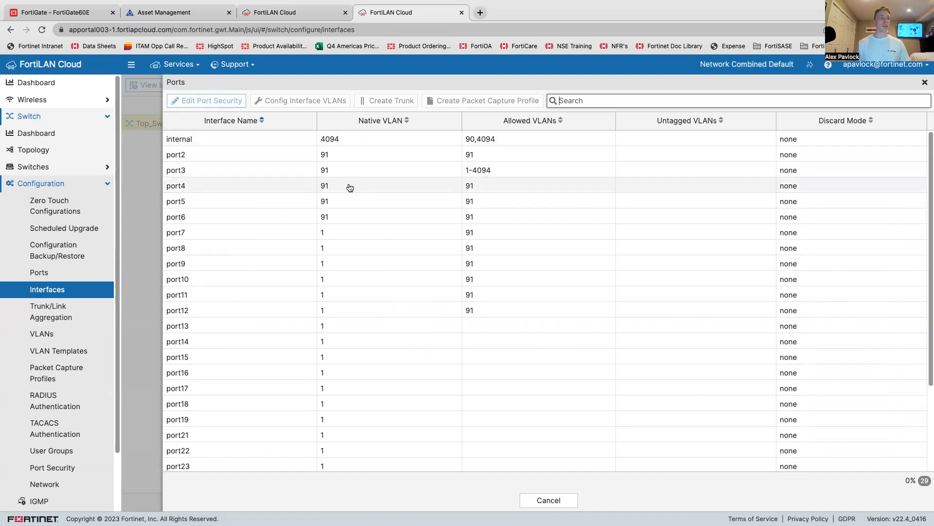
# - Inspect port2's interface VLAN settings for native, allowed and untagged VLAN IDs, leaving them without saving
pyautogui.click(372, 155)
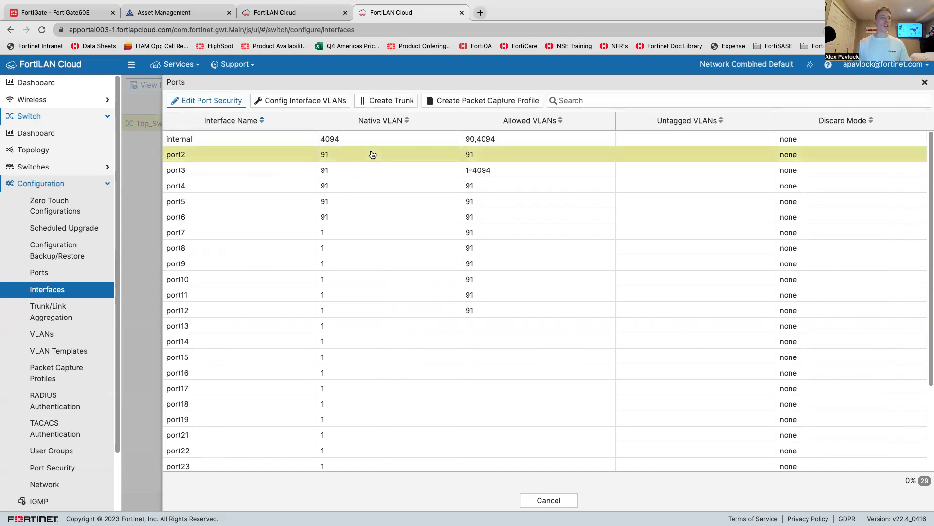
pyautogui.click(278, 102)
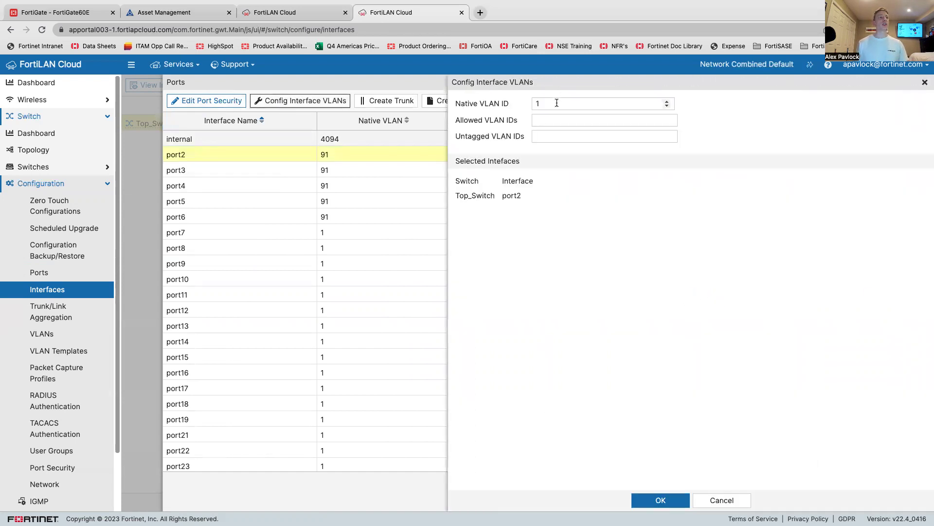
pyautogui.click(555, 122)
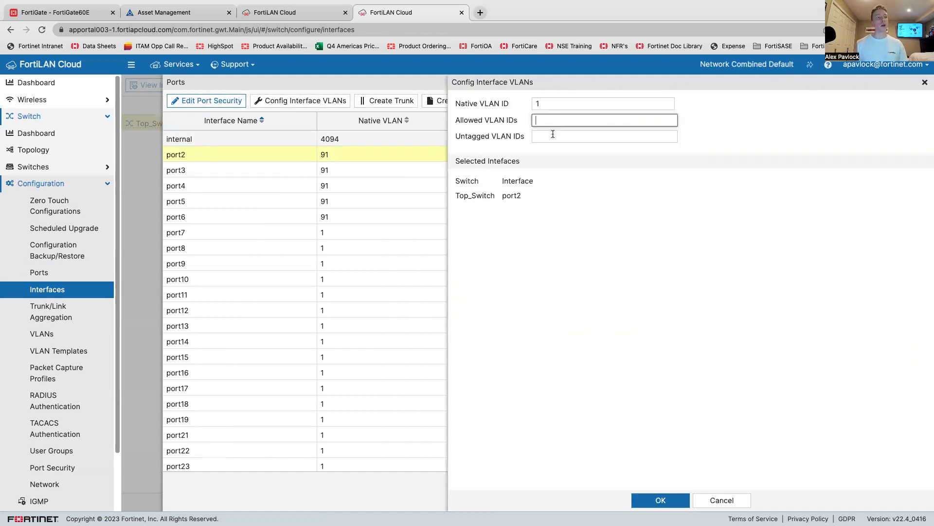
pyautogui.click(549, 101)
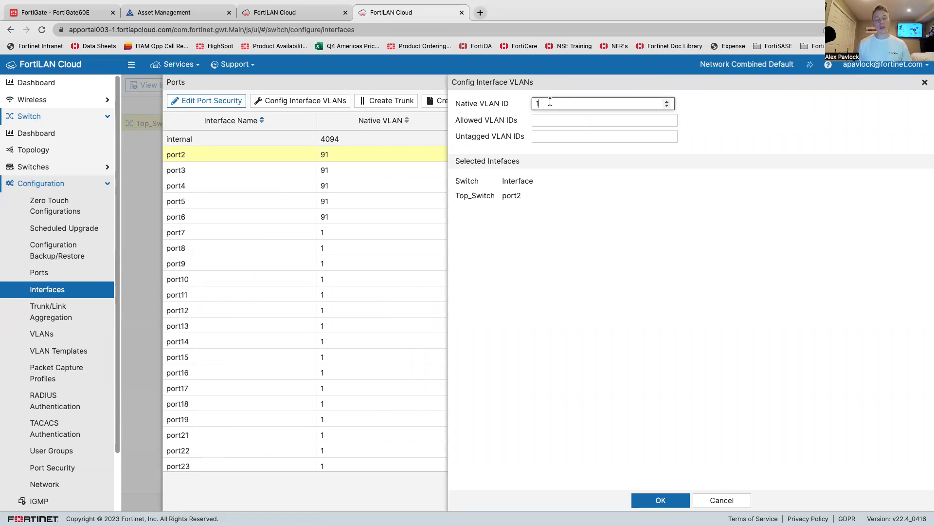
pyautogui.click(717, 500)
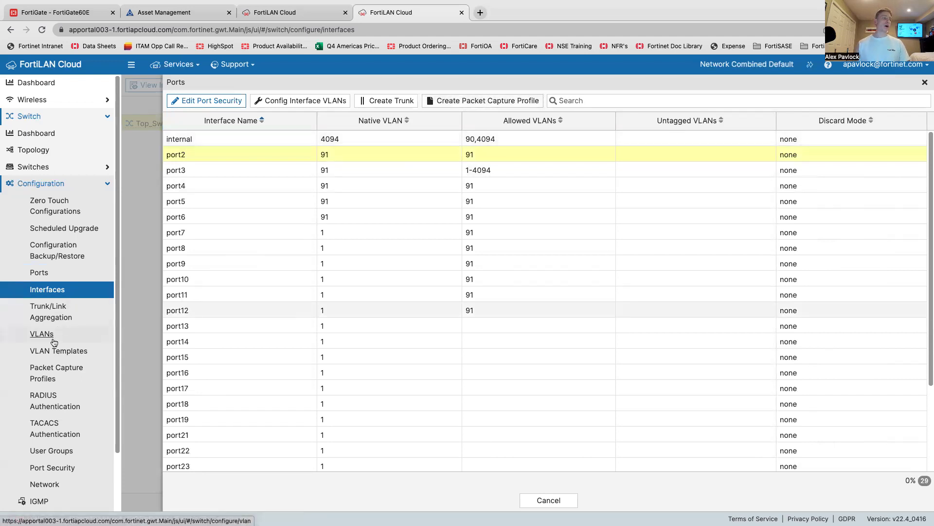
# - Look over the remaining switch configuration options, from VLANs and authentication to the System Interface entries
pyautogui.scroll(-3, 52, 313)
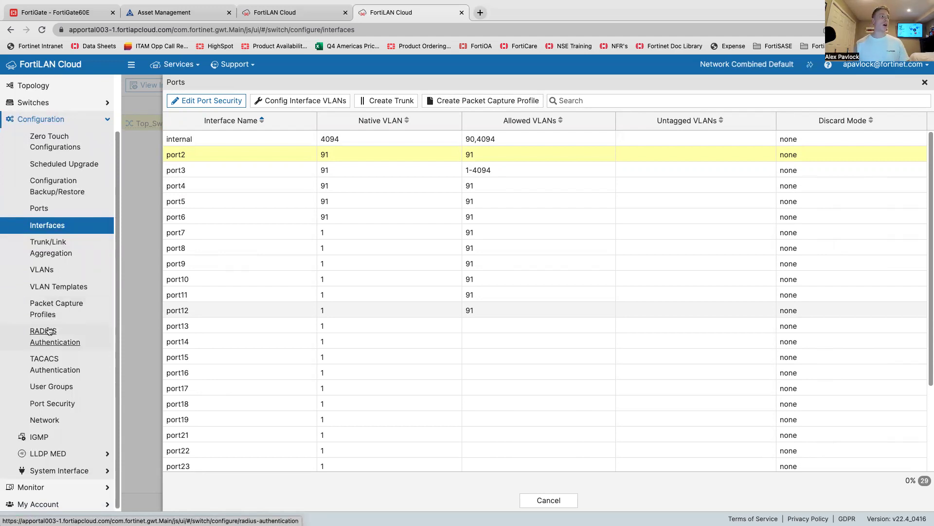
pyautogui.click(39, 475)
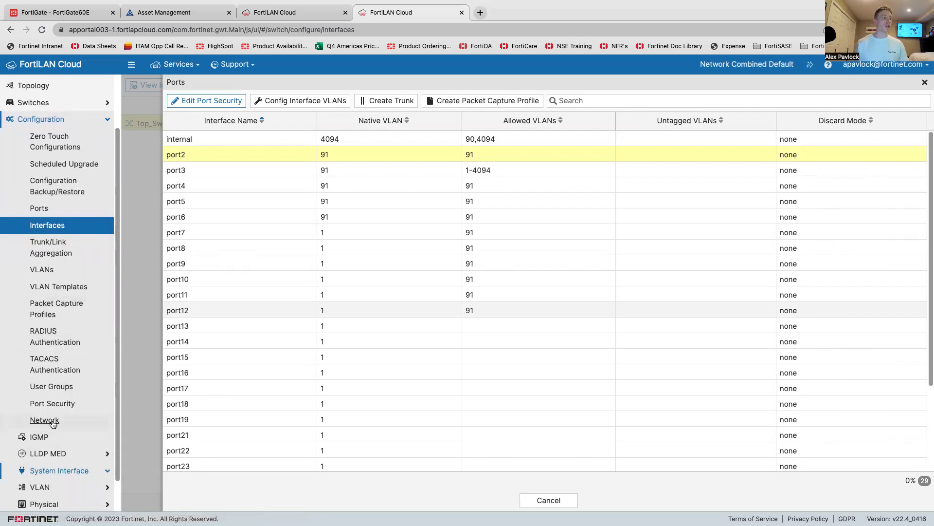
pyautogui.scroll(-2, 58, 401)
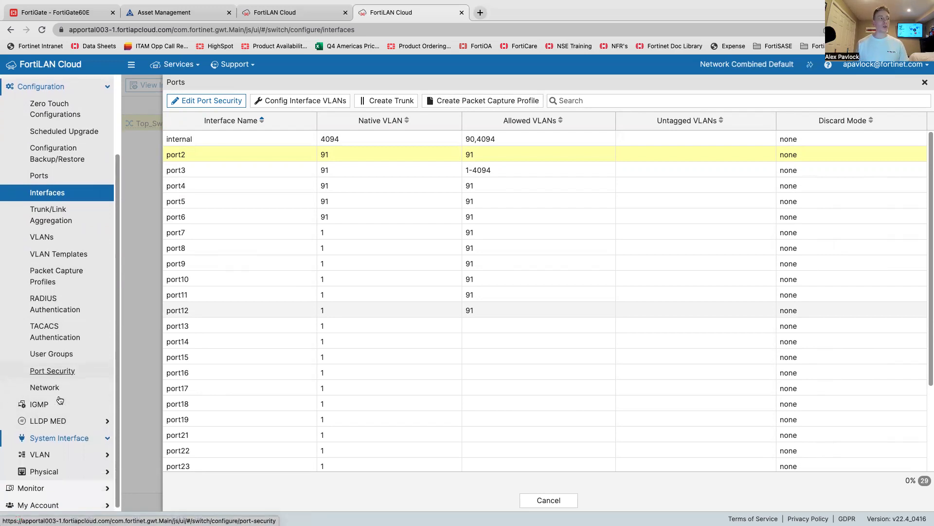
# - Look over the switch monitoring options, from Zero Touch Config Status and POE Status to Routing Table and Link Monitor
pyautogui.click(68, 488)
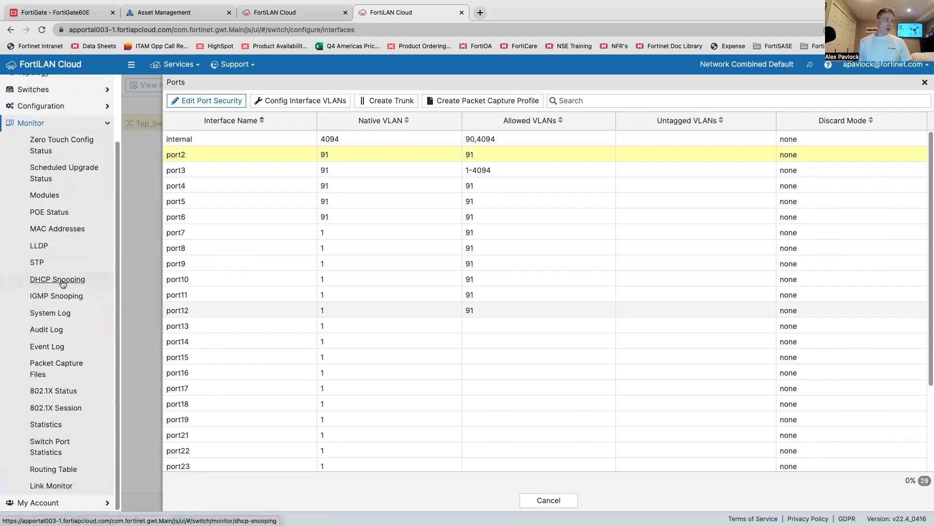
pyautogui.click(53, 124)
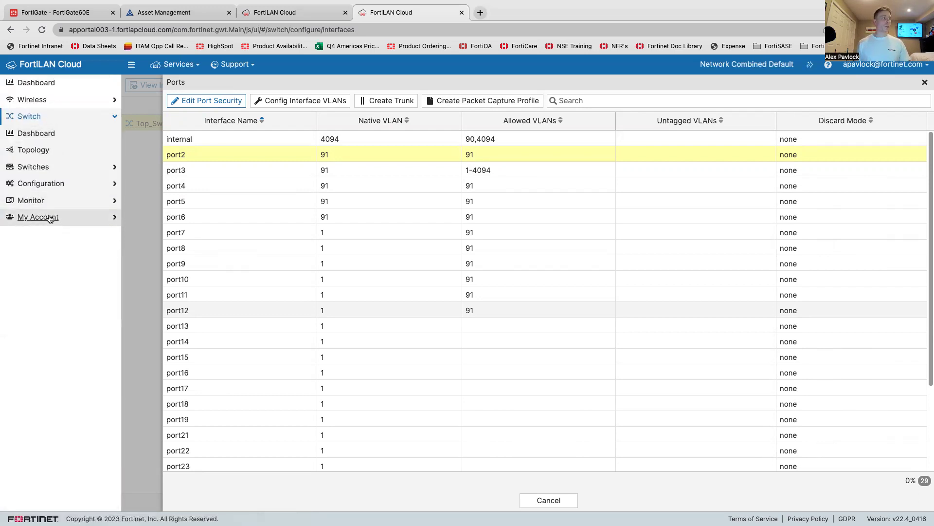
# - Display the wireless Networks (Traffic) monitor for access points, radios and clients, and return to the switch management options
pyautogui.click(49, 99)
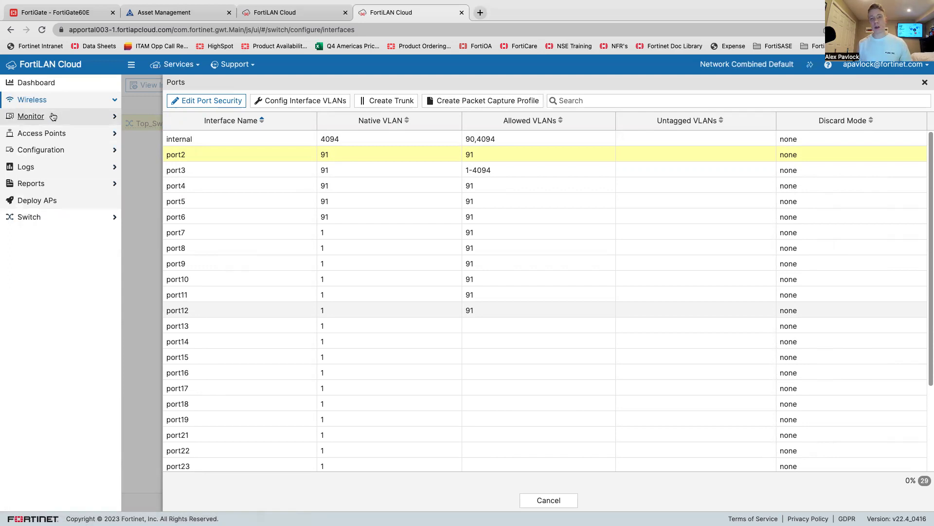
pyautogui.click(52, 116)
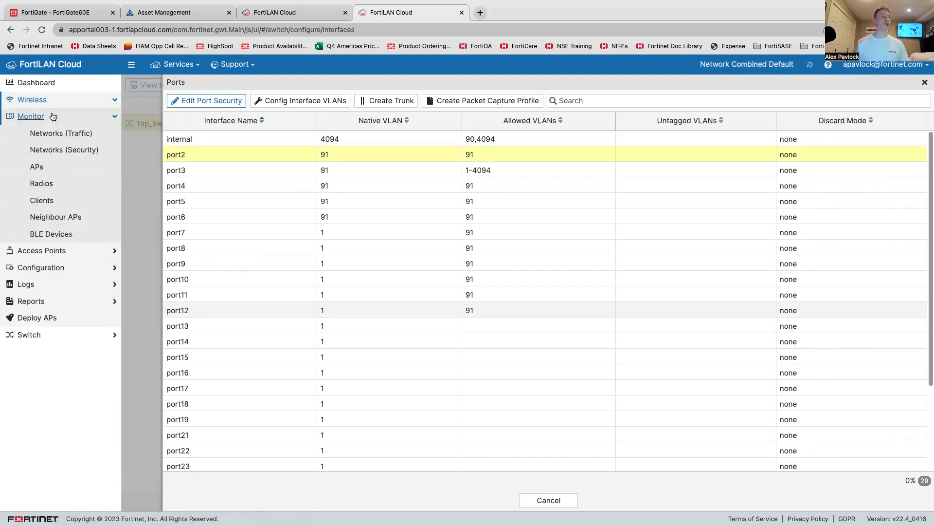
pyautogui.click(55, 133)
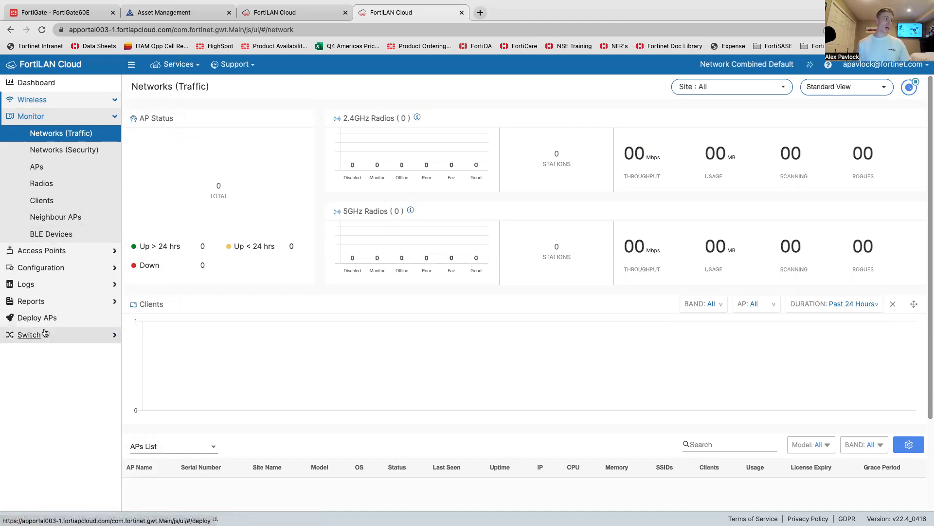
pyautogui.click(29, 335)
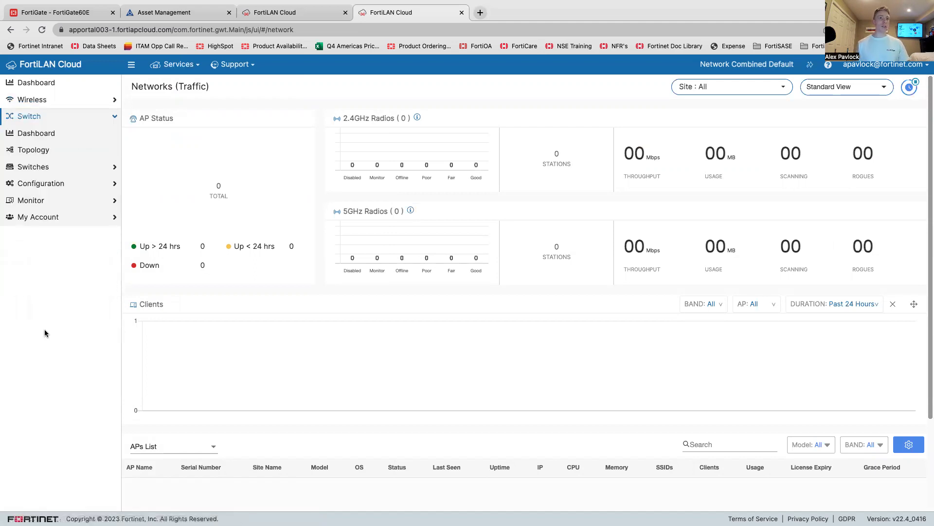